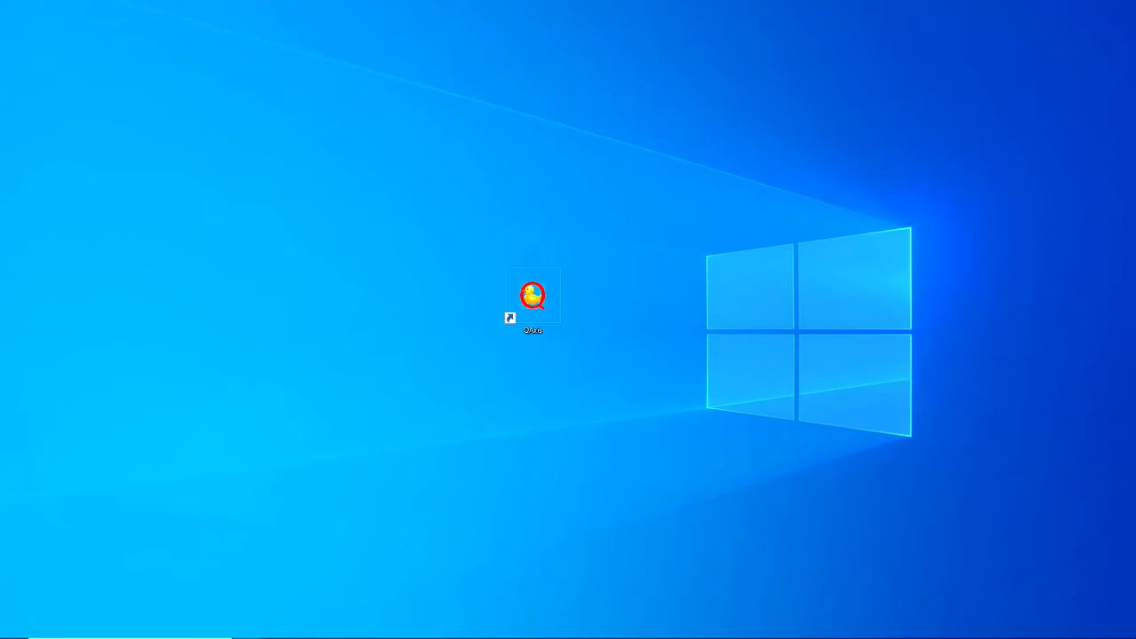
- Launch QAxis, select FINS as the PLC communication mode and connect to the PLC
double_click(533, 297)
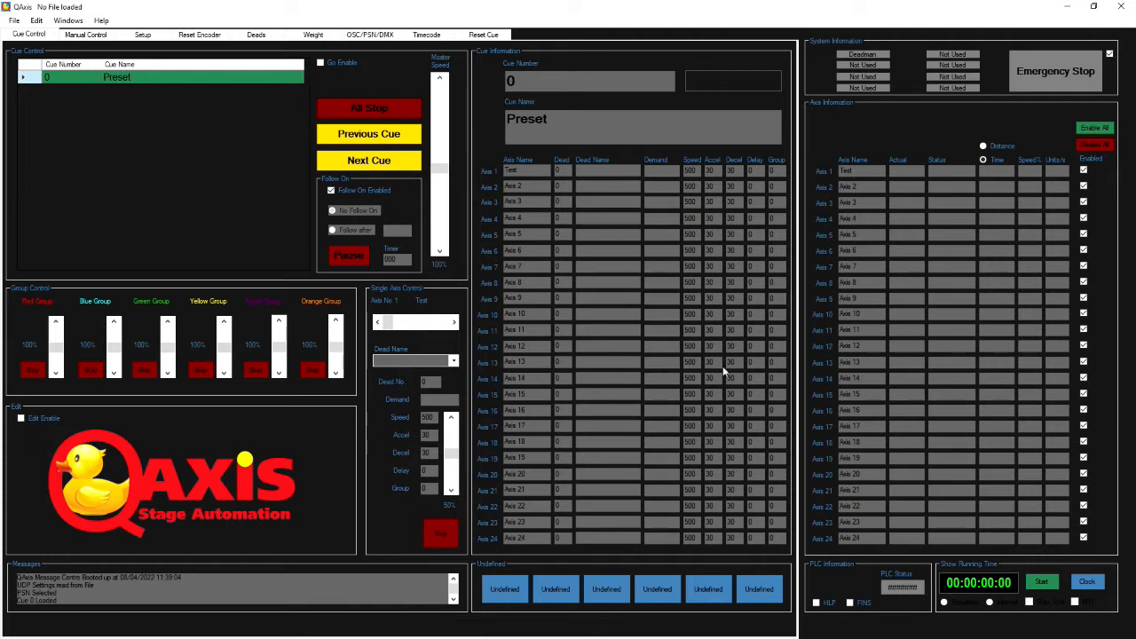
left_click(852, 603)
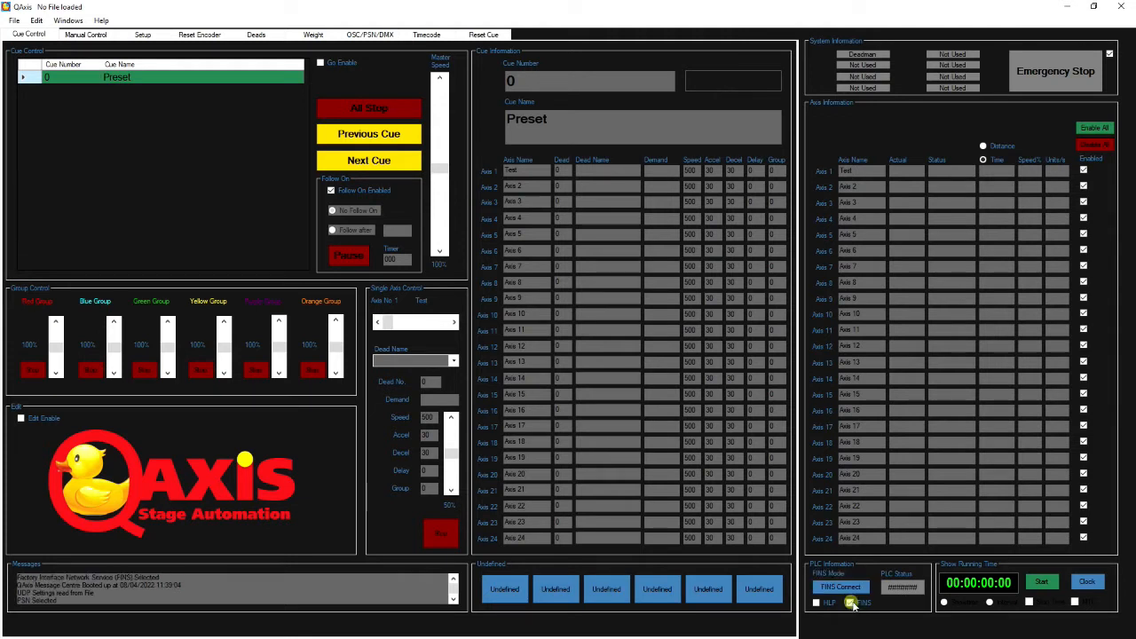
left_click(842, 587)
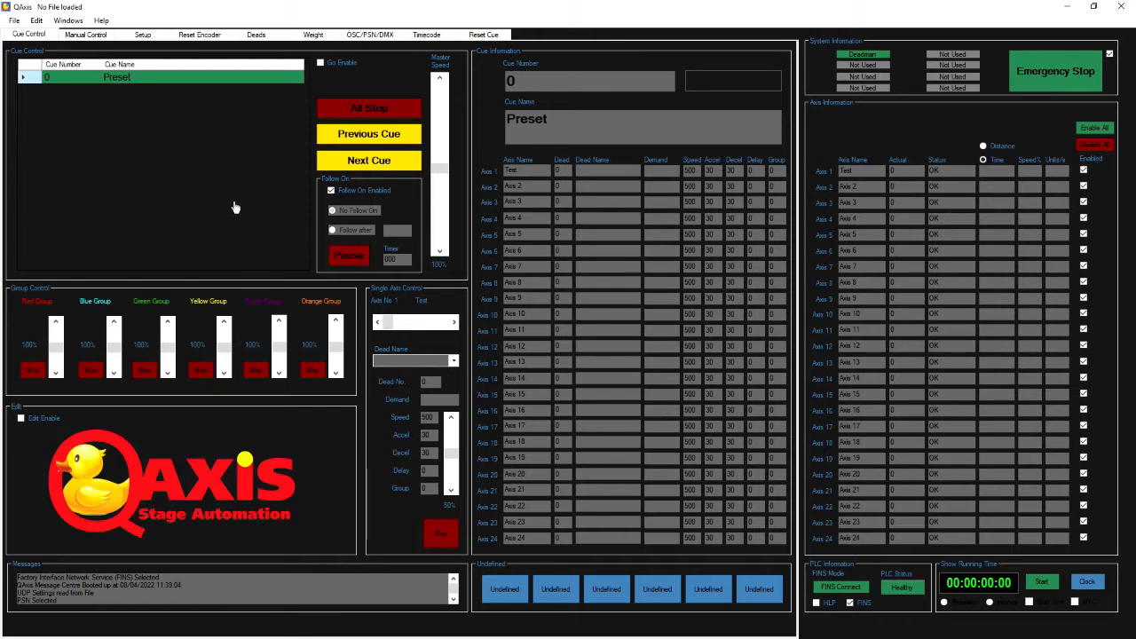
- Turn on Go Enable and authorise it by entering the QAxis password
left_click(320, 64)
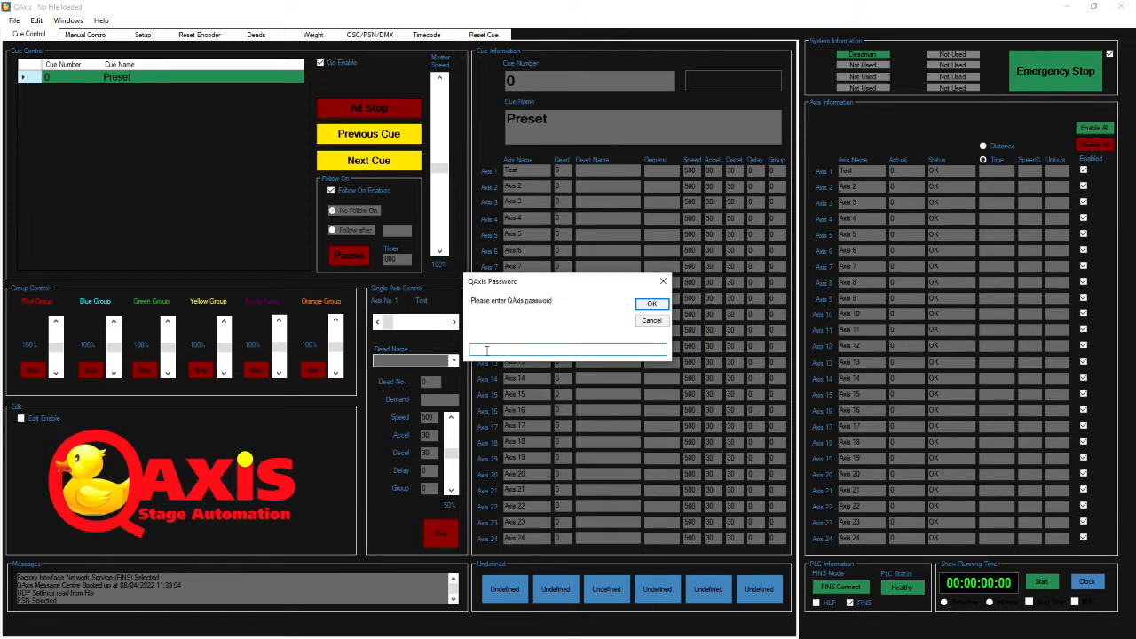
type("5555")
left_click(651, 307)
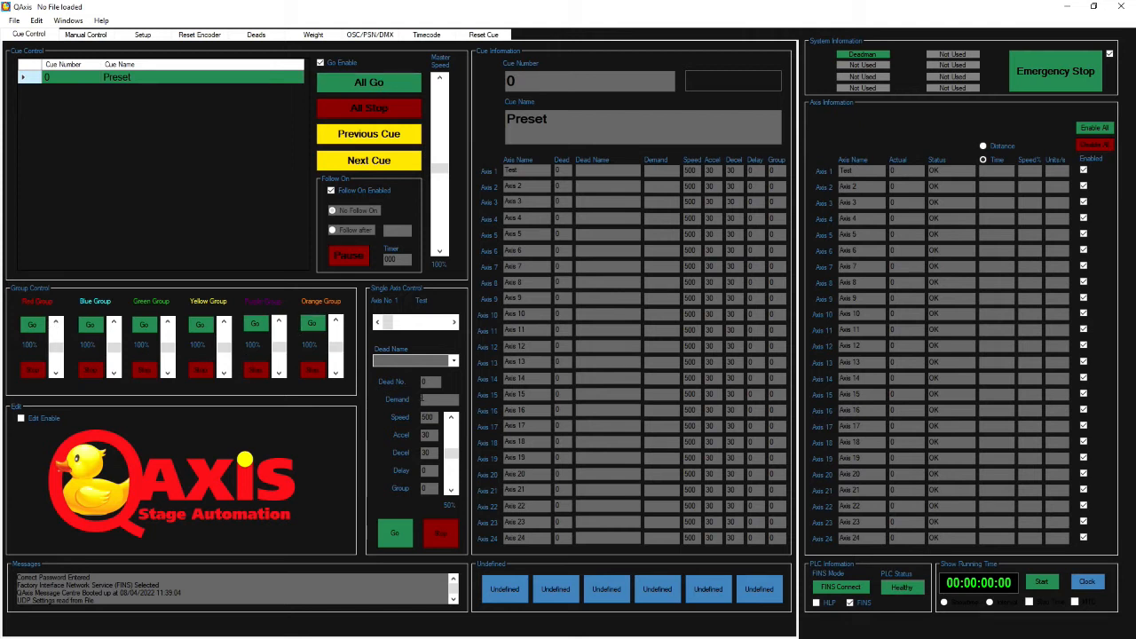
- Open the show file test.qax from the QAxis Show Files folder and run cue 1
left_click(14, 21)
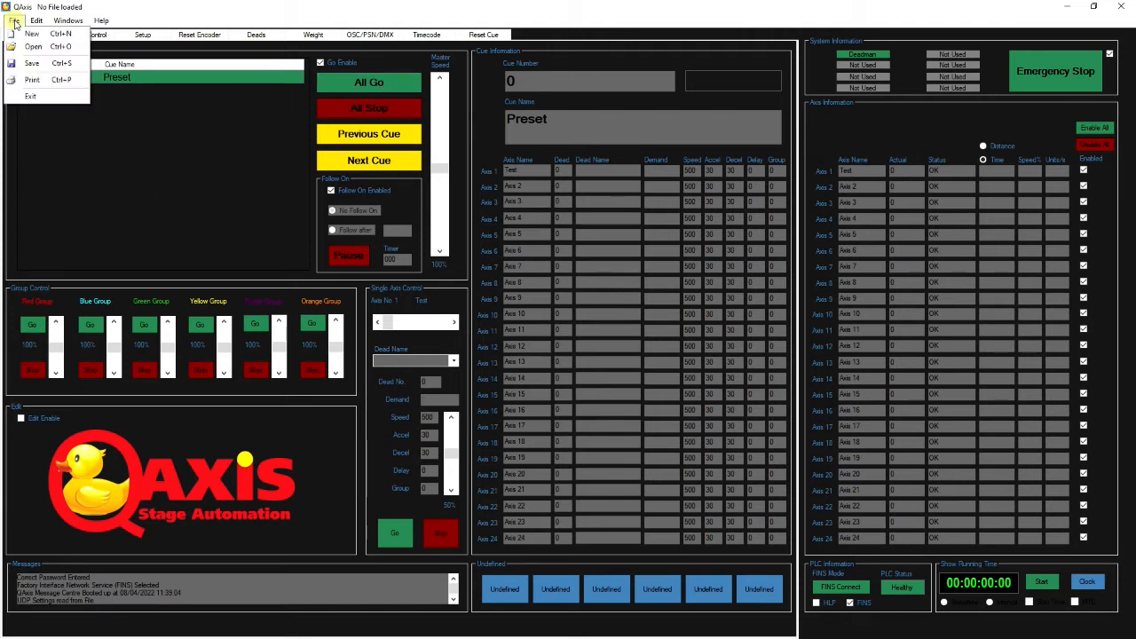
left_click(34, 47)
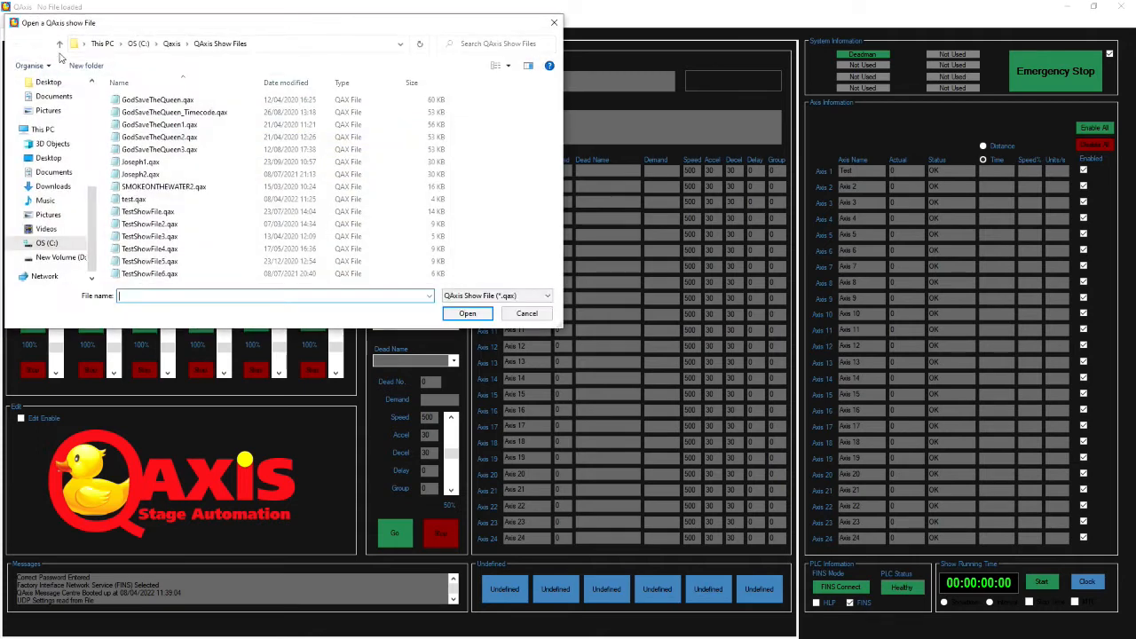
left_click(133, 199)
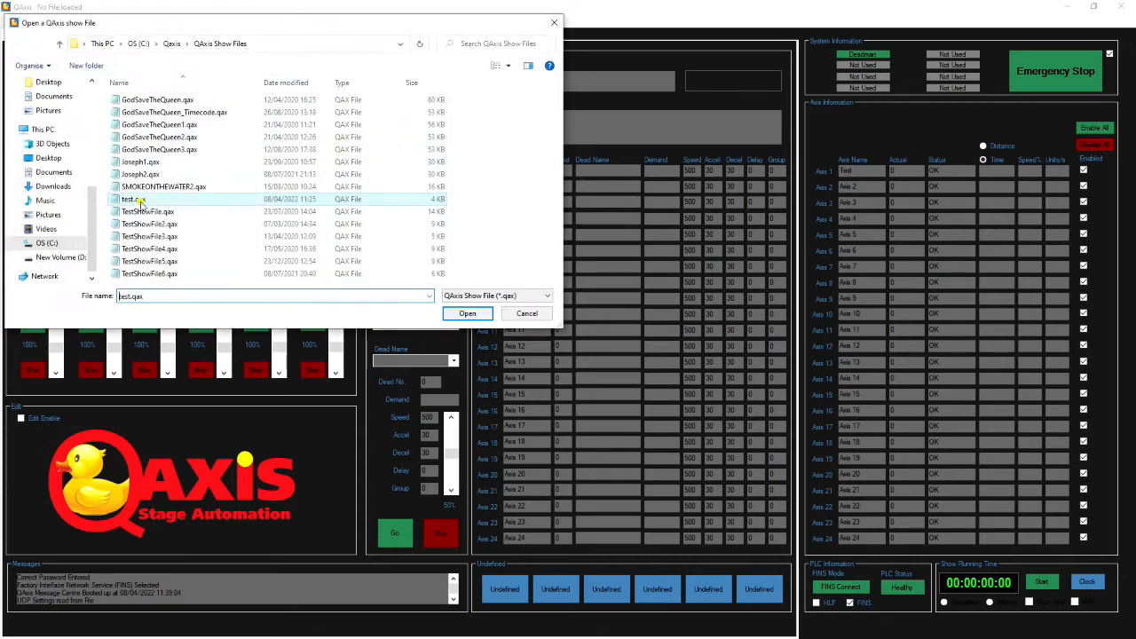
left_click(471, 313)
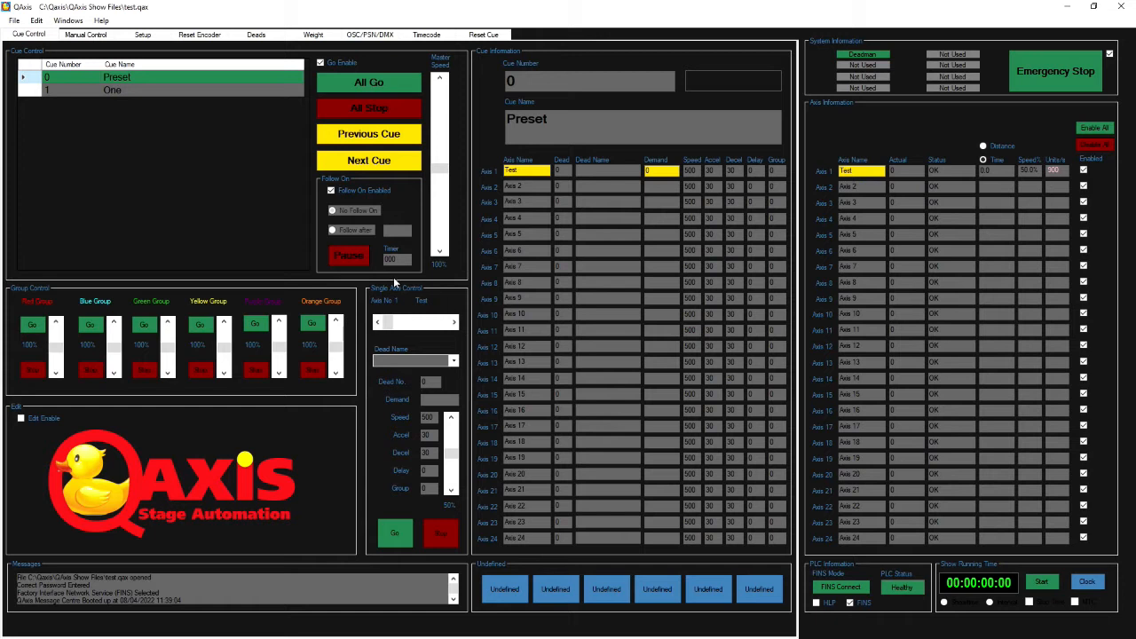
left_click(35, 92)
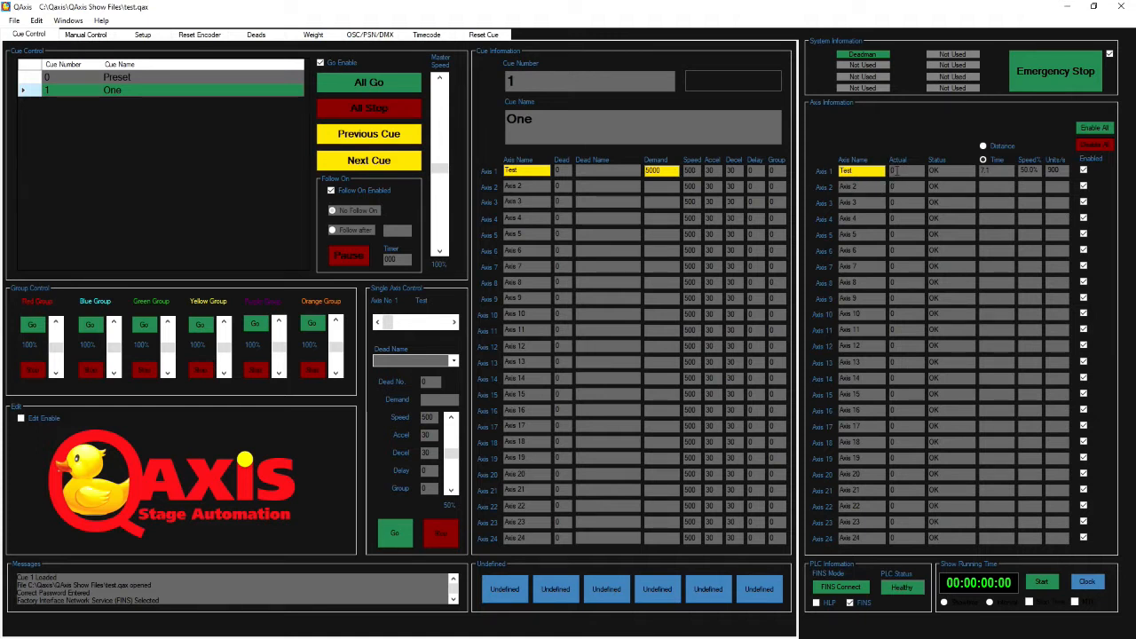
left_click(387, 86)
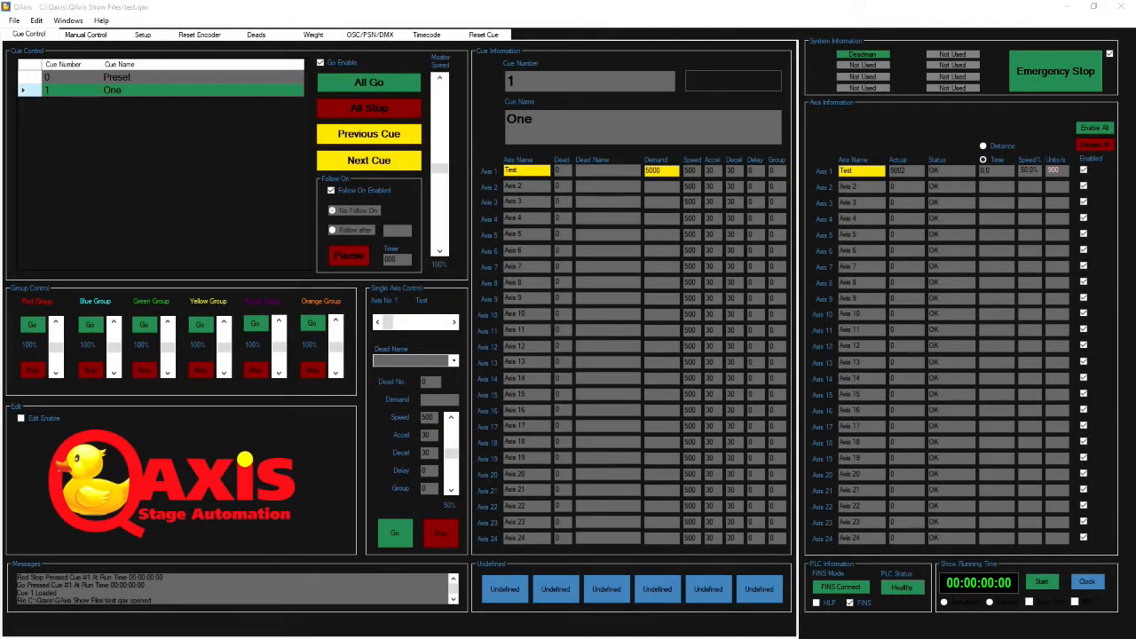
- Record cue 1 with the Test axis demand set to 10000, re-enable Go and run the cue
left_click(22, 420)
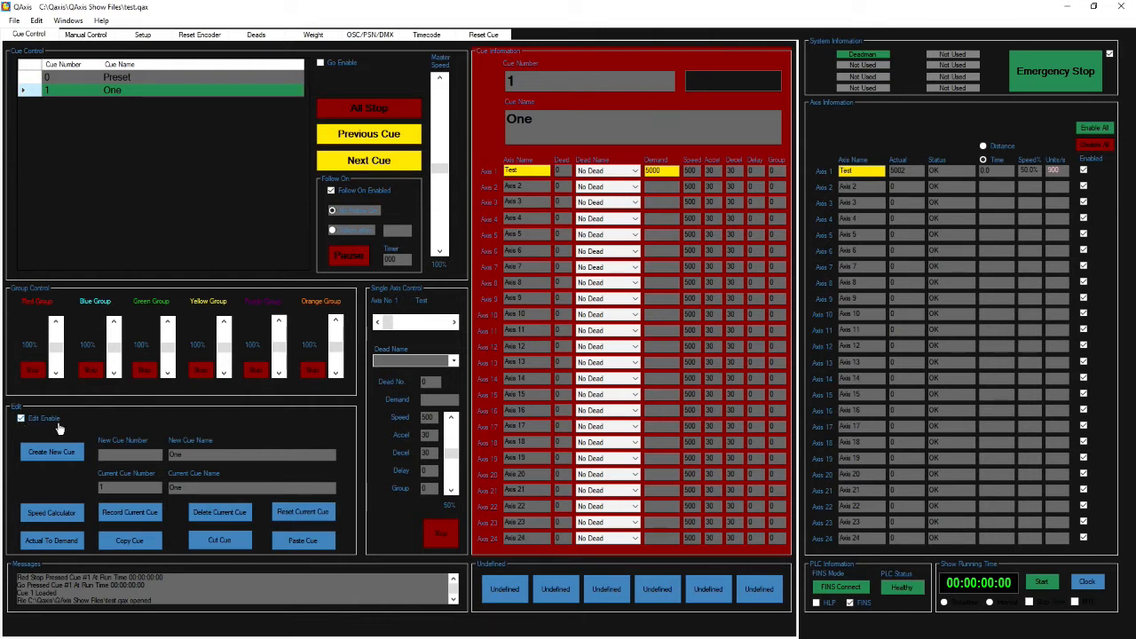
double_click(662, 171)
type("10000")
left_click(138, 513)
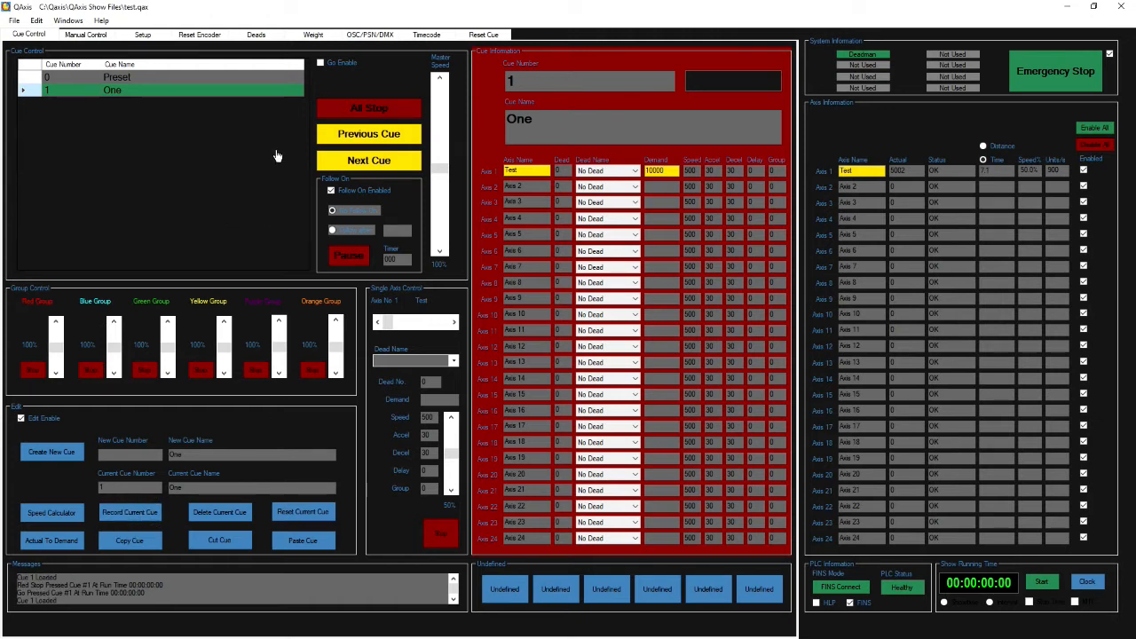
left_click(320, 63)
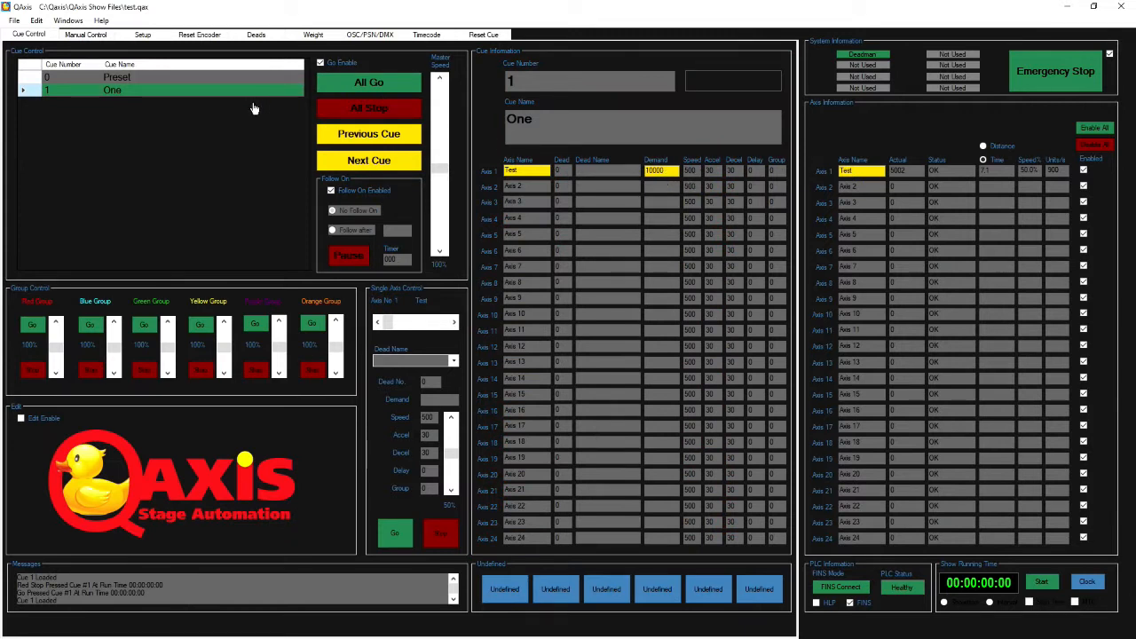
left_click(376, 83)
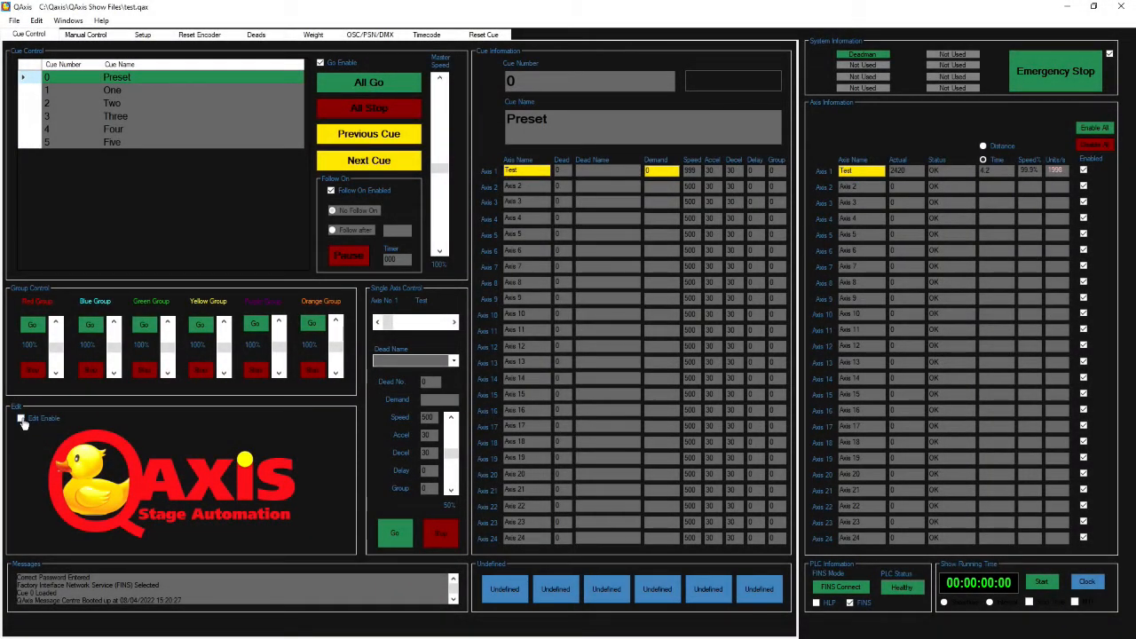
- Load cue 2 for editing, reset its contents and record it with the name Q2
left_click(36, 104)
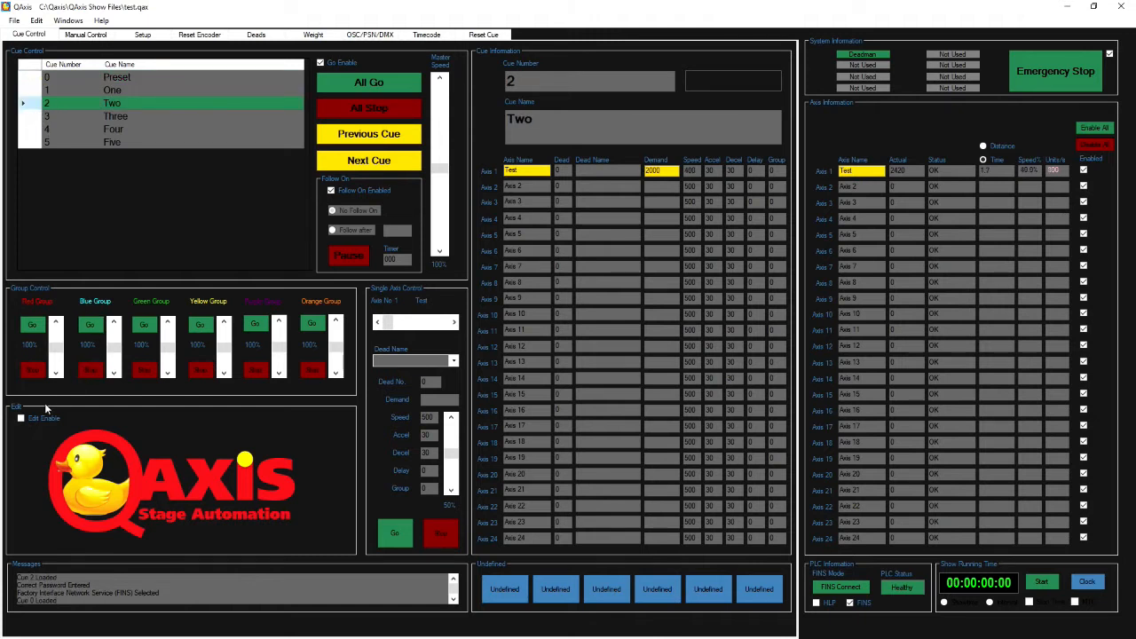
left_click(23, 419)
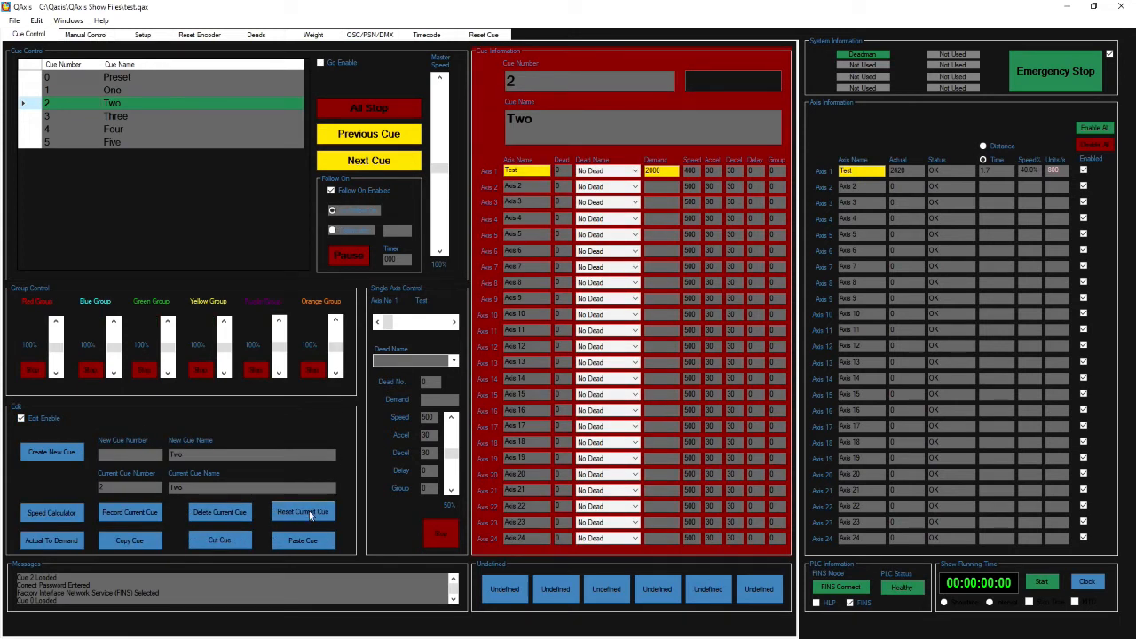
left_click(310, 514)
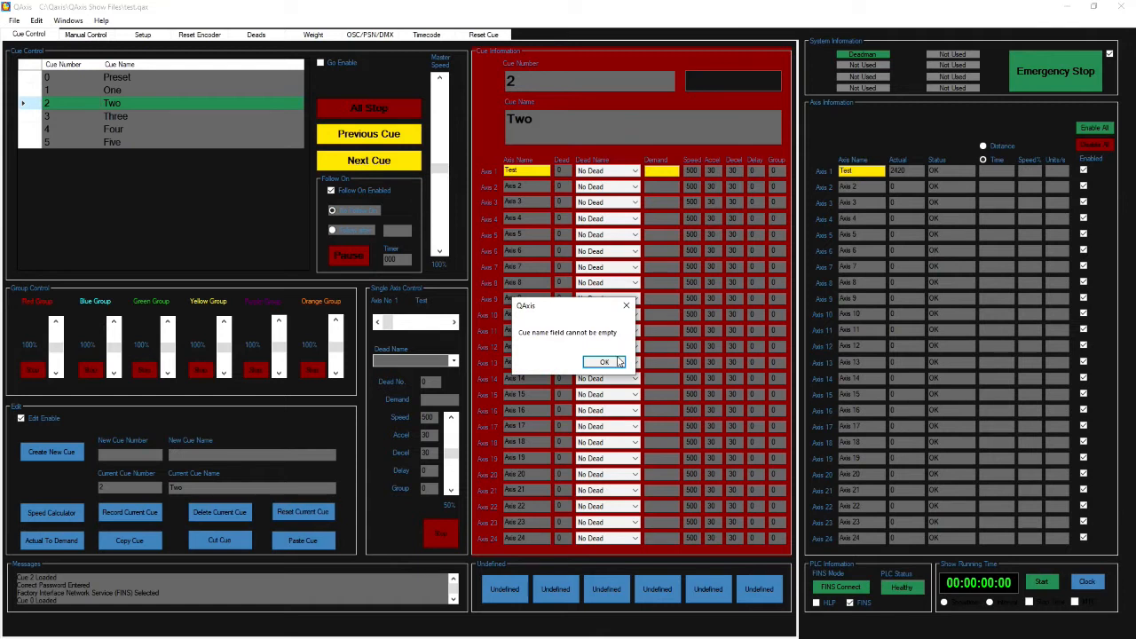
left_click(610, 360)
left_click(127, 513)
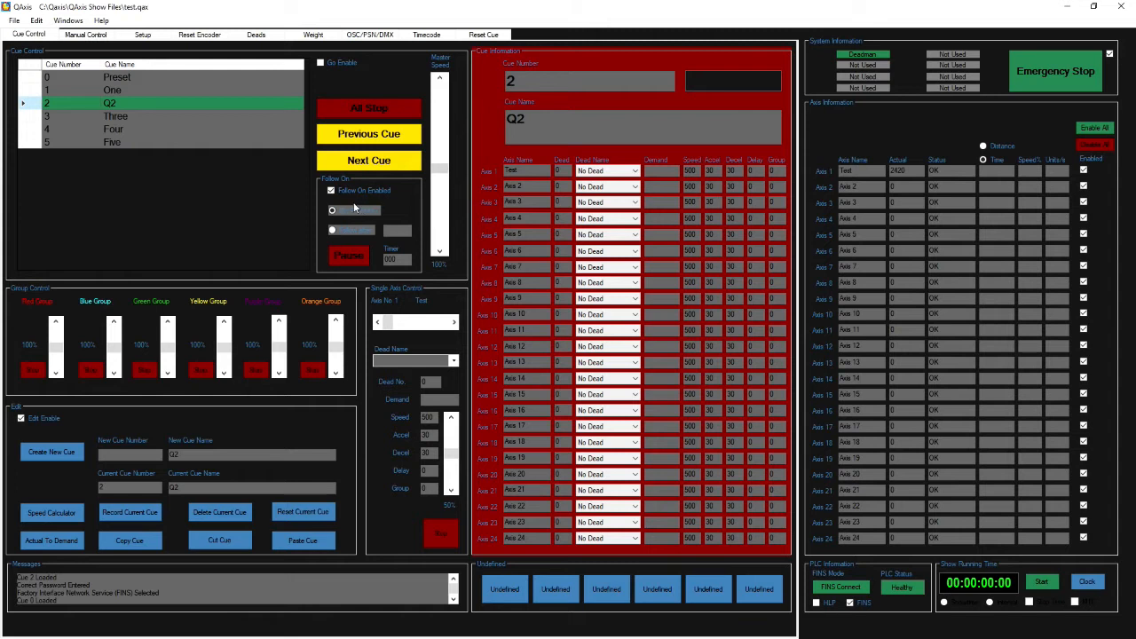
- Delete cue 2 from the cue list
left_click(221, 514)
left_click(526, 362)
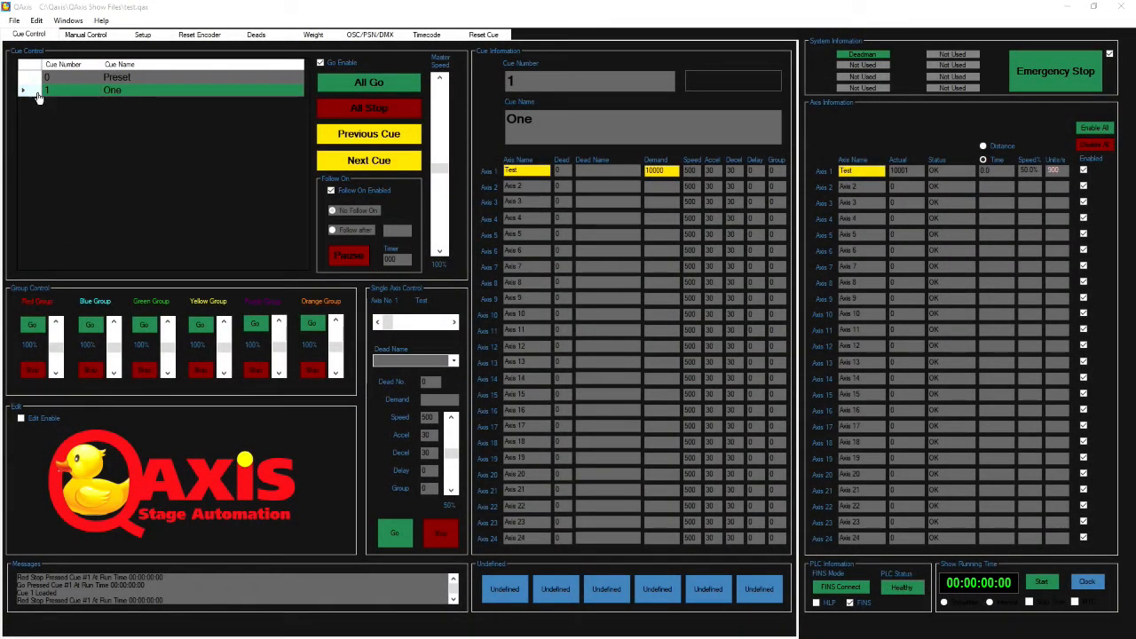
- Save the show file as test.qax, replacing the existing file
left_click(15, 24)
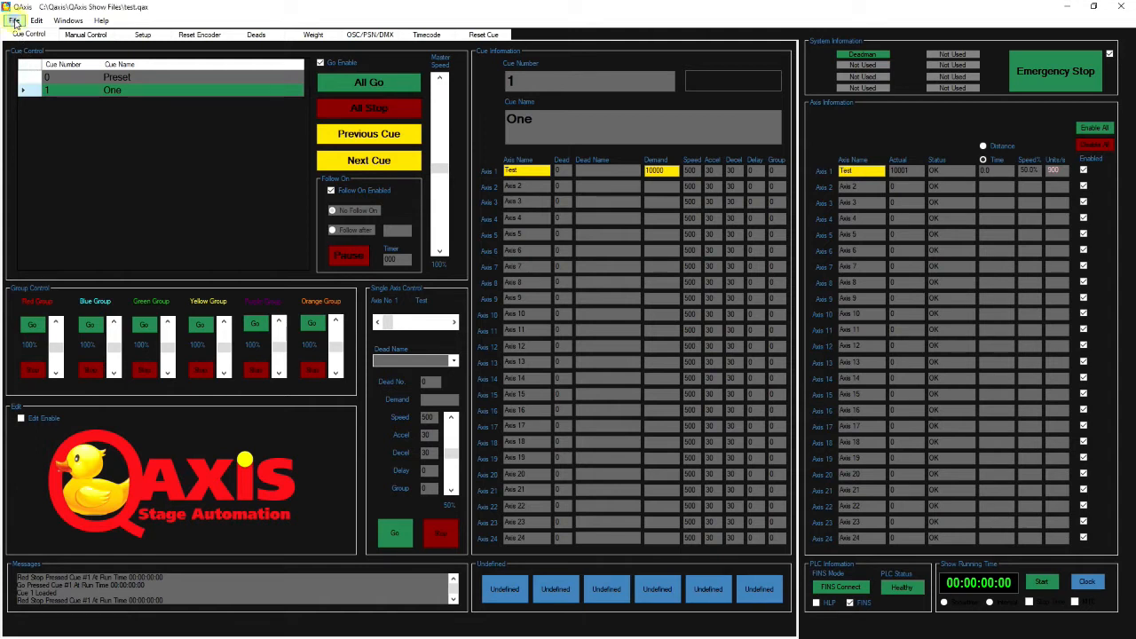
left_click(15, 23)
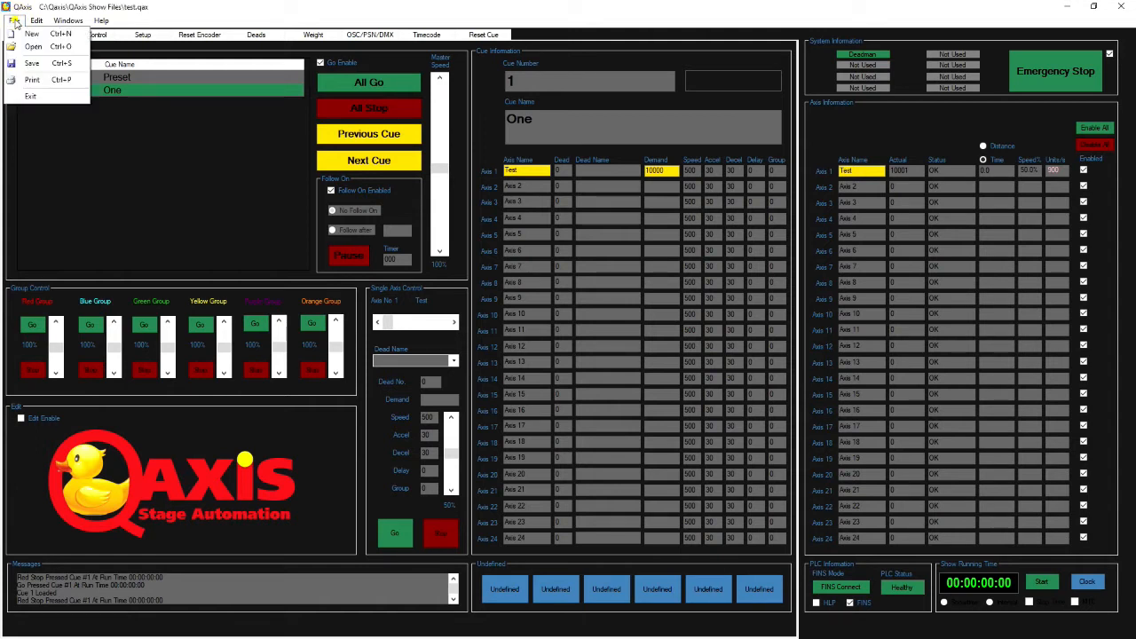
left_click(31, 65)
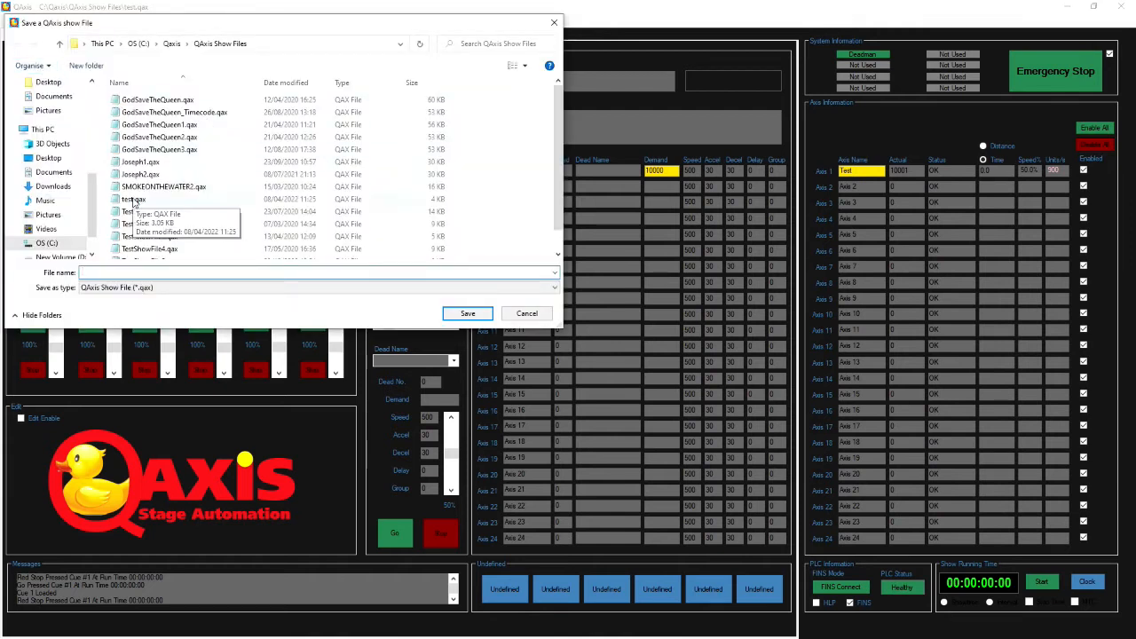
left_click(133, 200)
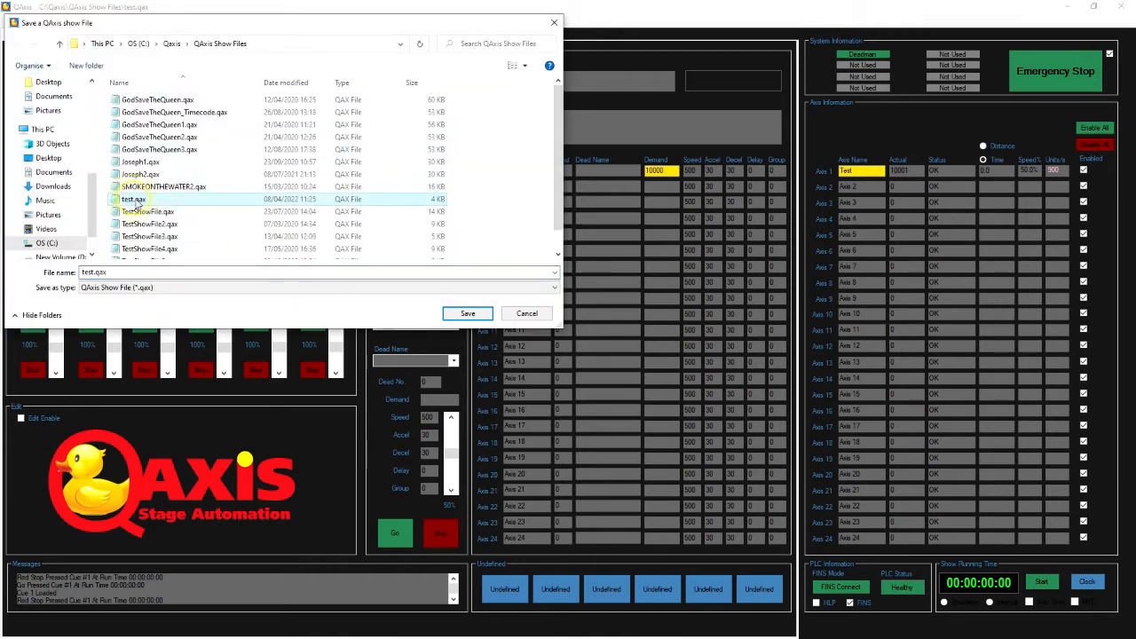
left_click(463, 316)
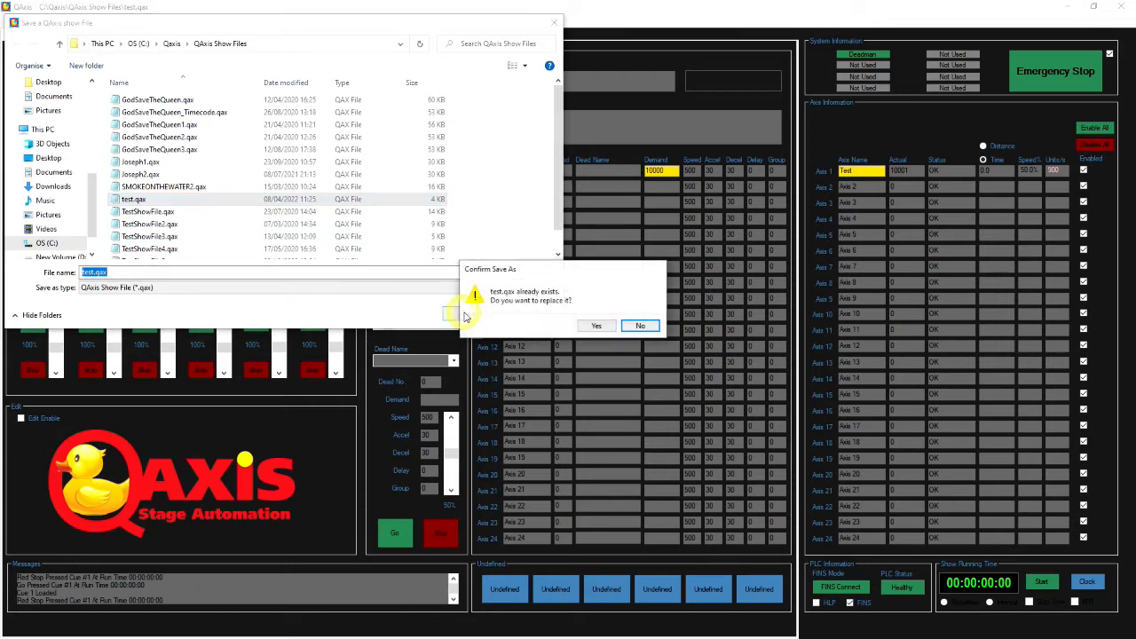
left_click(604, 329)
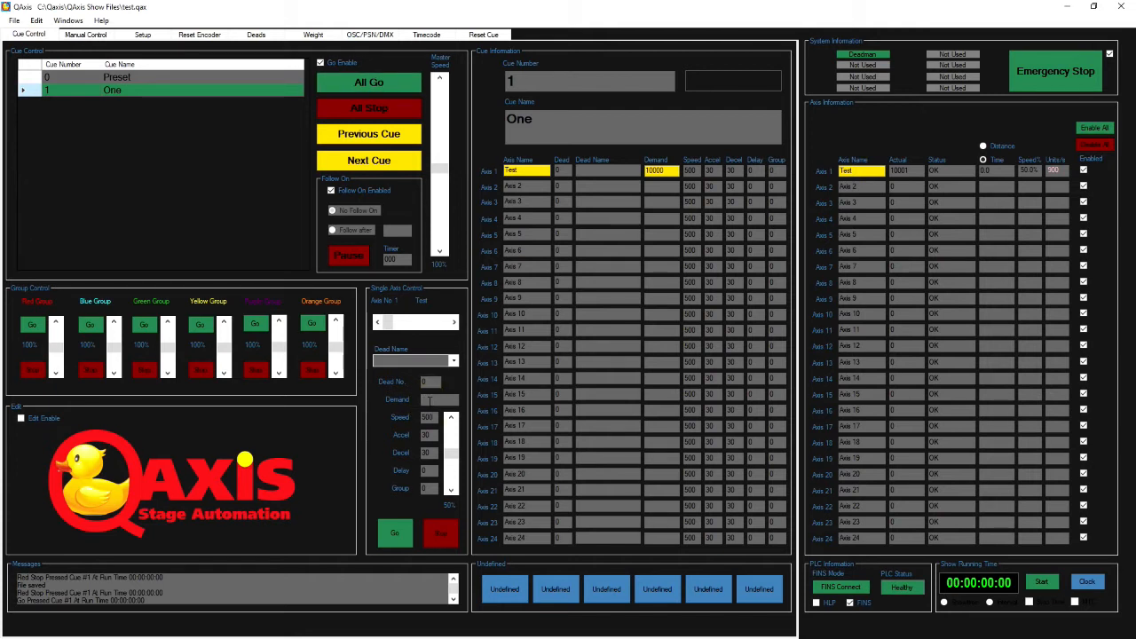
- Set the single axis demand for axis 1 to 2000 and run that axis on its own
type("000")
left_click(397, 537)
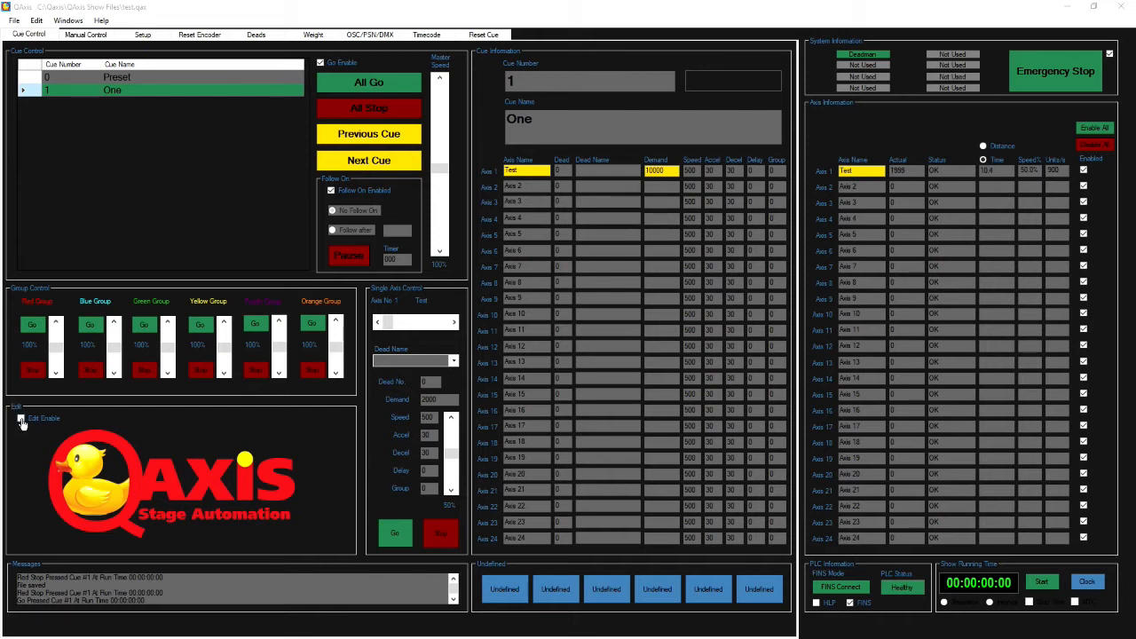
- Assign the Test axis to group 3 in cue 1 and record the cue
left_click(22, 420)
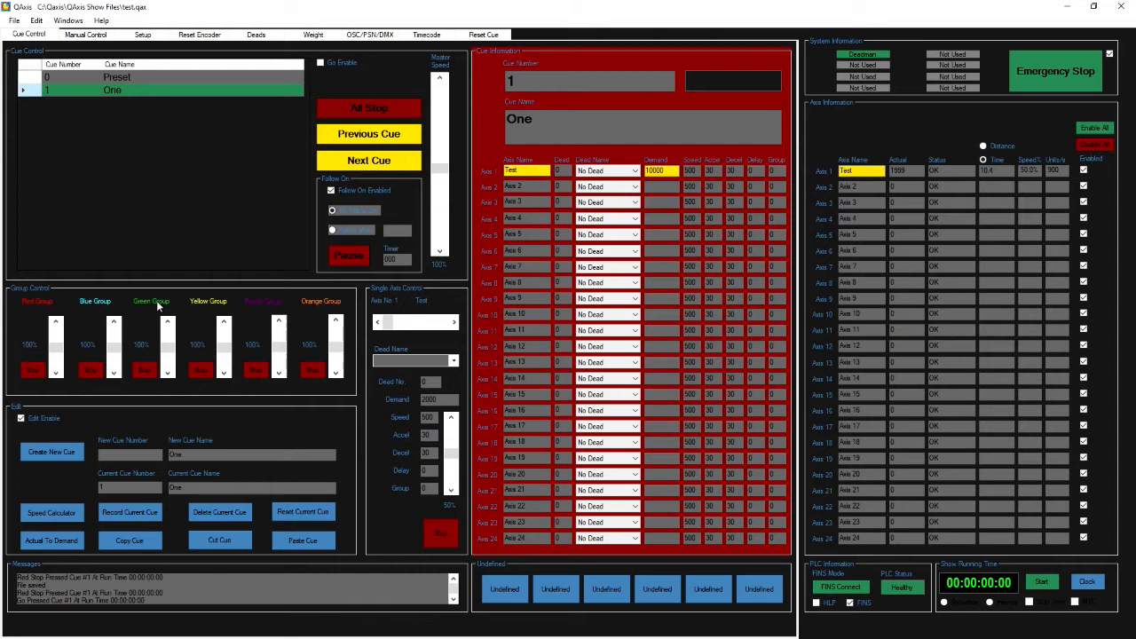
left_click(772, 171)
type("3")
left_click(130, 514)
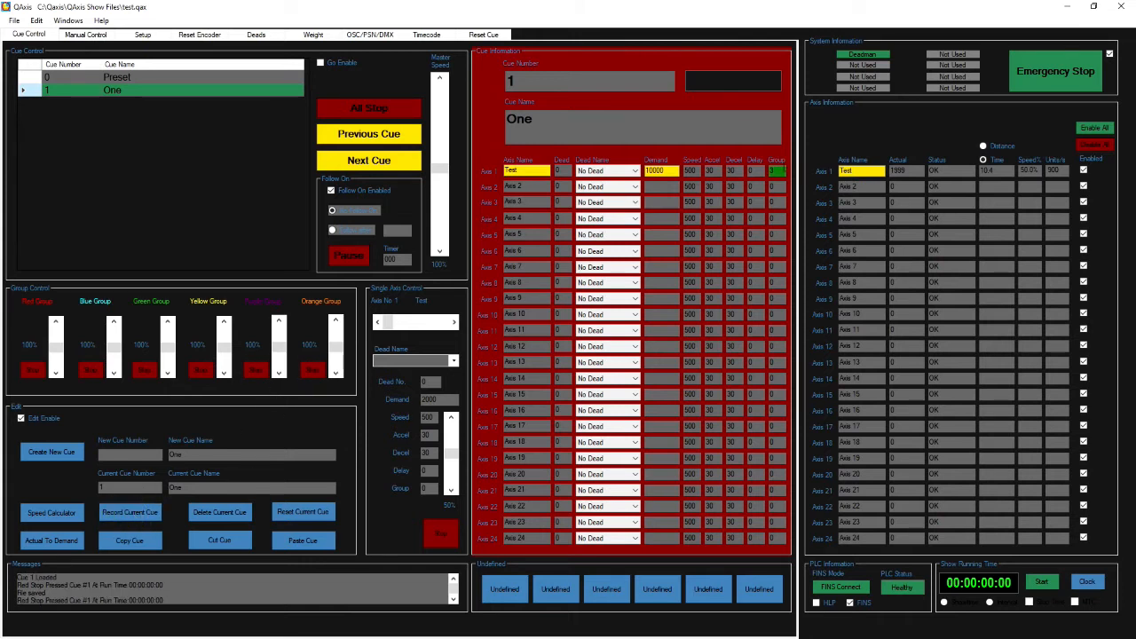
- Re-enable Go and trigger cue 1 for the Blue Group and for the Green Group
left_click(321, 62)
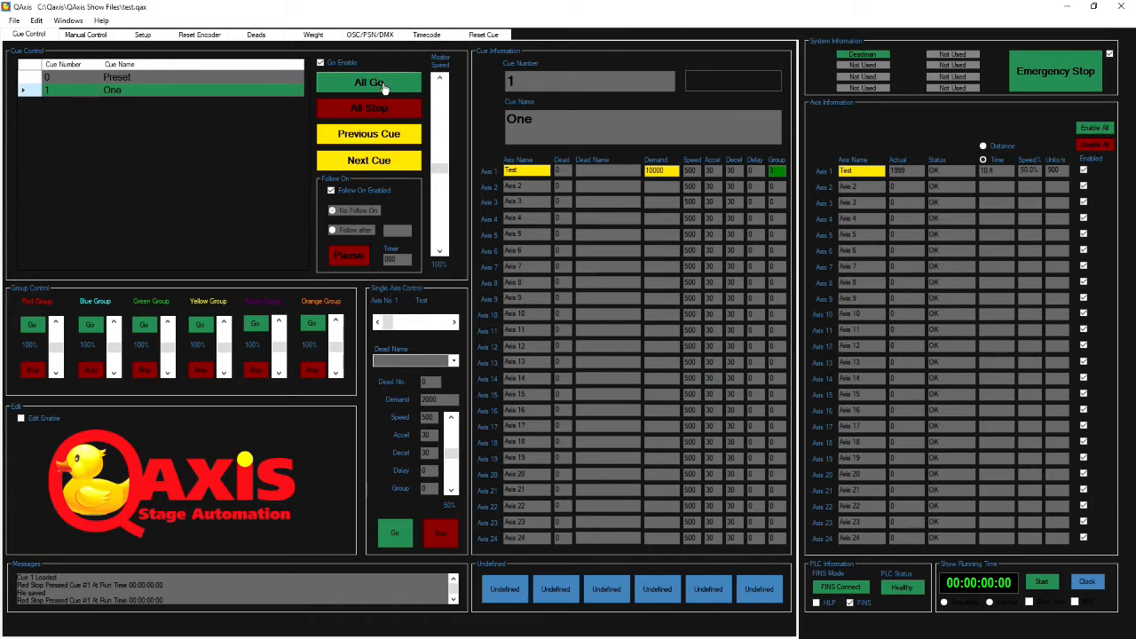
left_click(94, 326)
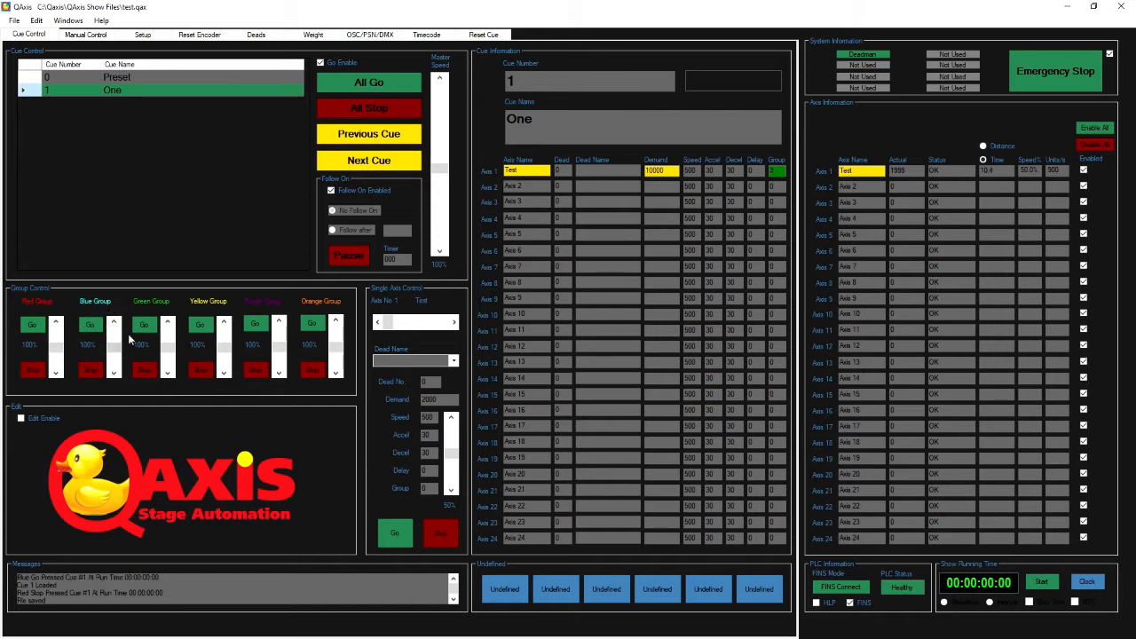
left_click(144, 328)
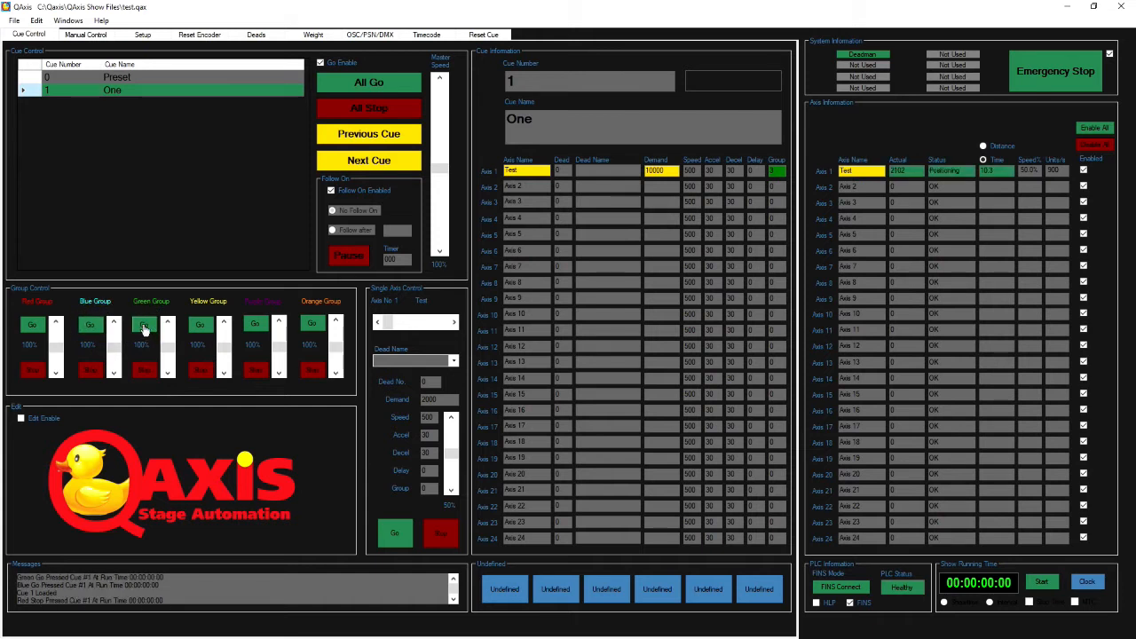
- Stop the moving Green Group, restart it and adjust its group speed
left_click(144, 372)
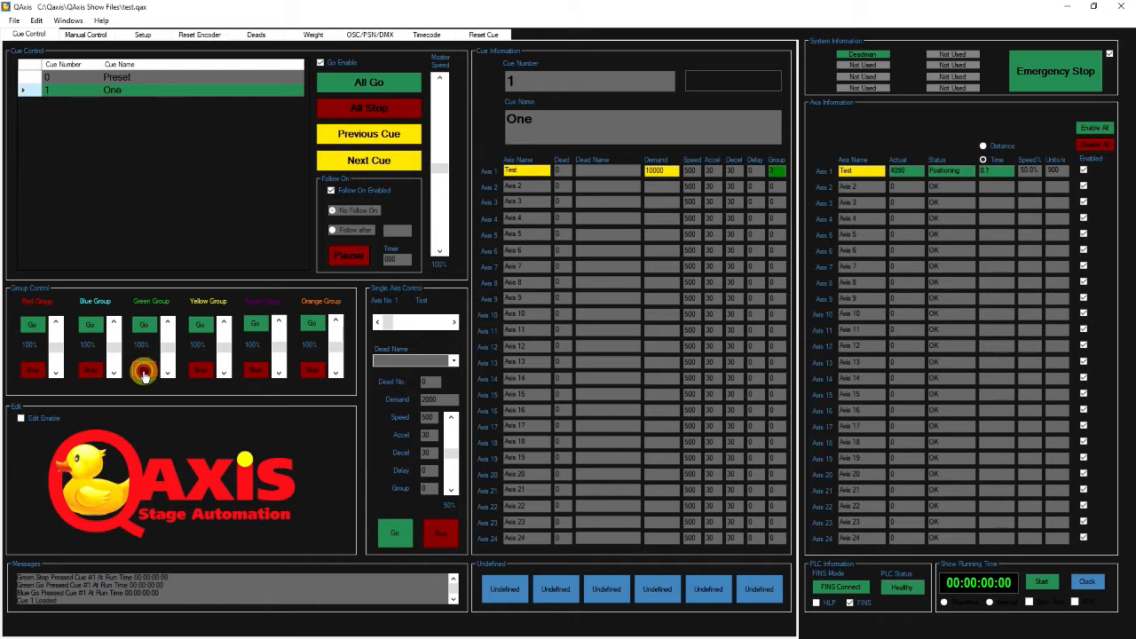
left_click(145, 326)
mouse_move(168, 350)
left_mouse_down()
mouse_move(167, 338)
mouse_move(163, 348)
left_mouse_up()
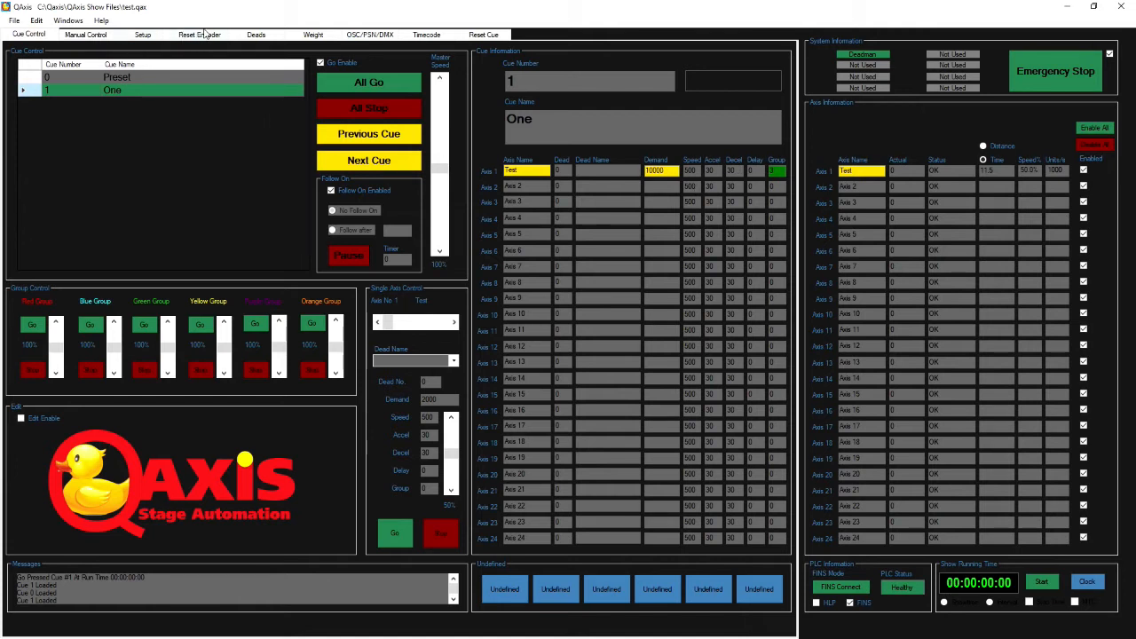
- Calculate the speed the Test axis needs to cover 10000 mm in 100 tenths of a second, with accel and decel of 30
left_click(69, 20)
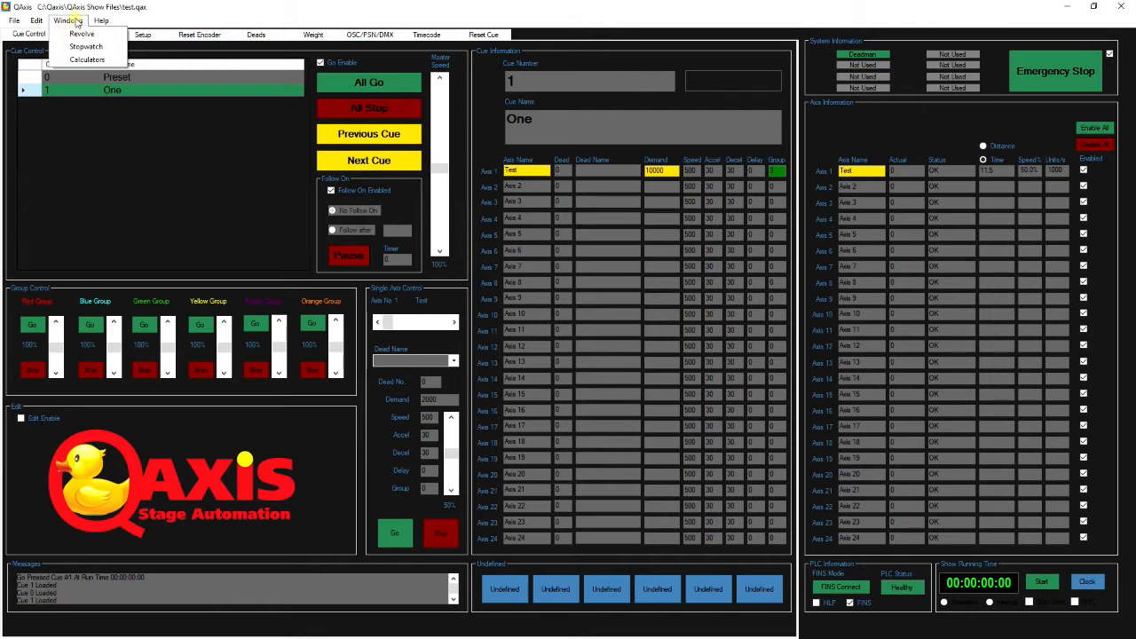
left_click(85, 63)
left_click_drag(232, 10, 284, 153)
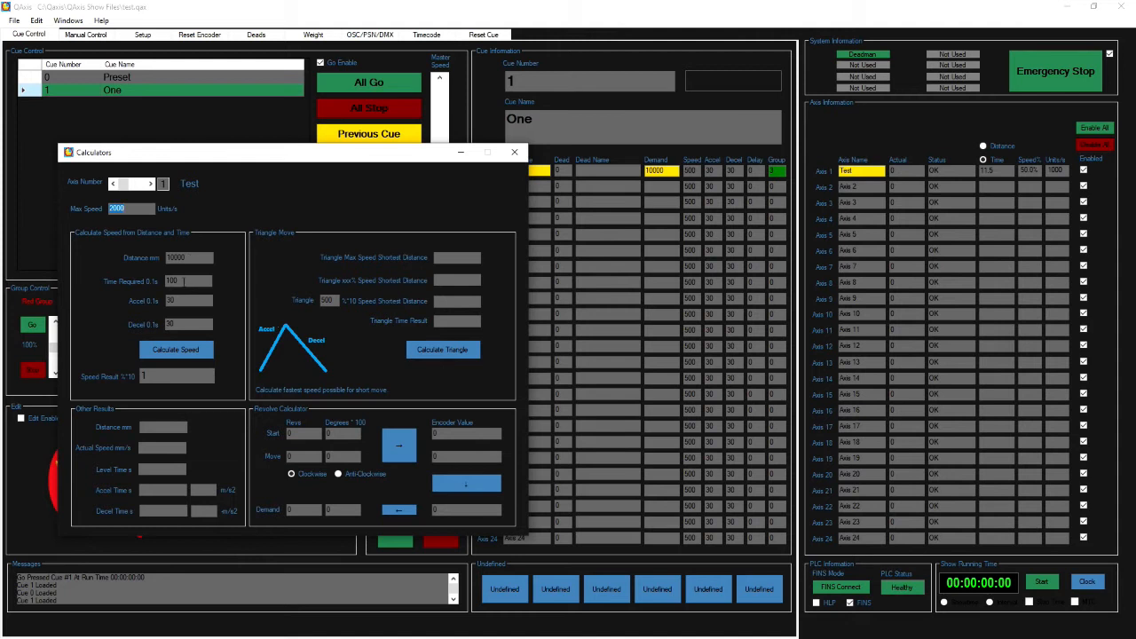
left_click(185, 352)
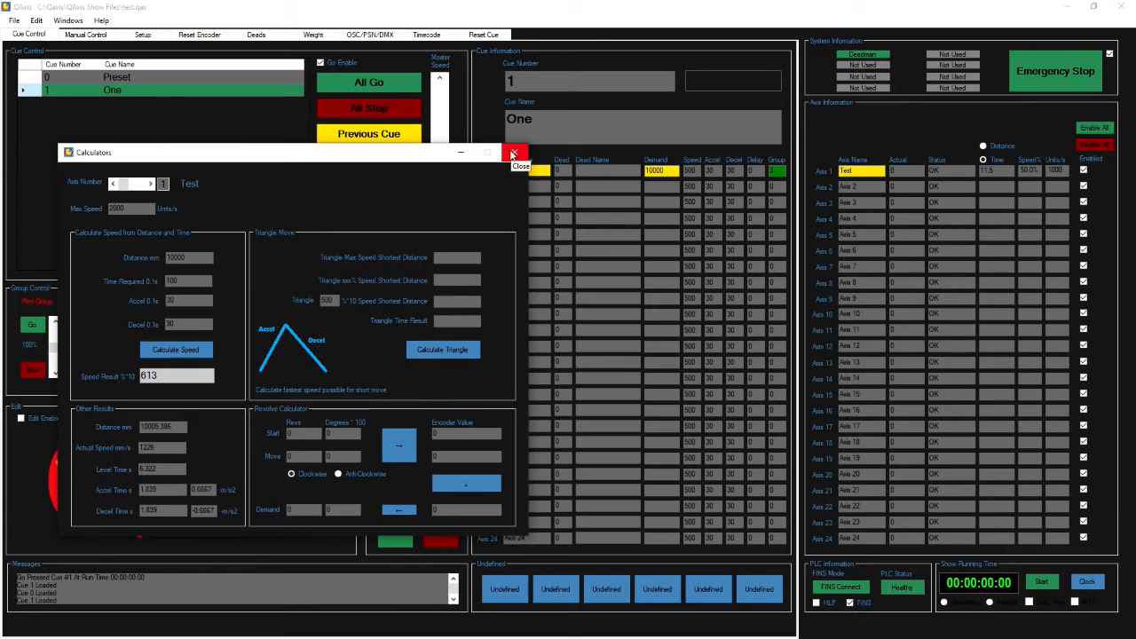
left_click(513, 154)
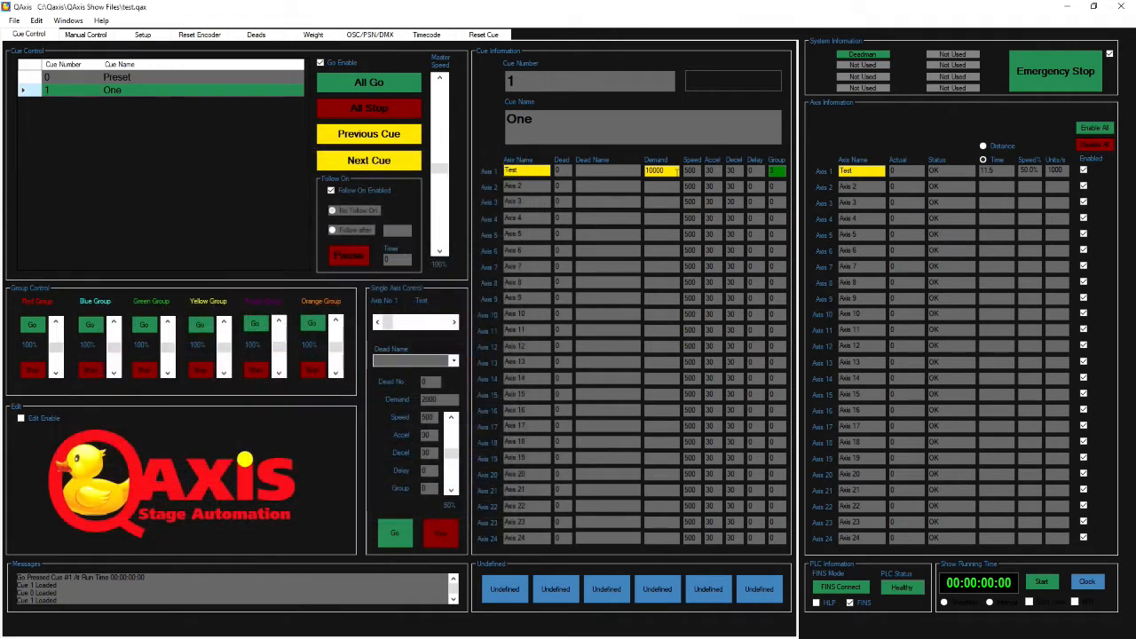
- Set the Test axis speed in cue 1 to 613, record the cue and re-enable Go
left_click(21, 419)
left_click(690, 171)
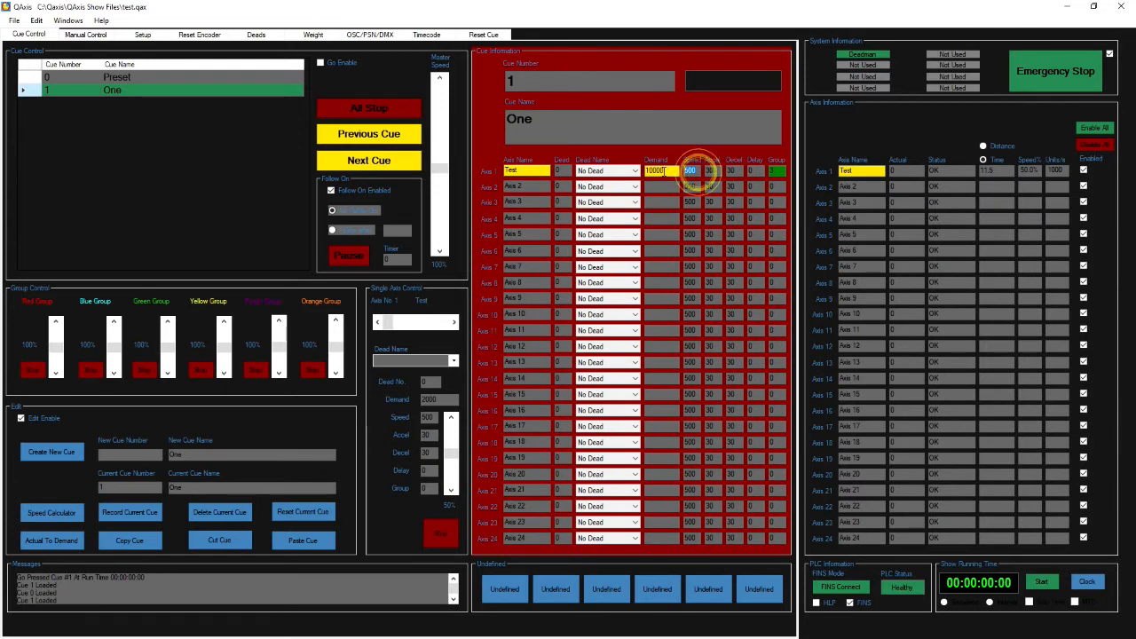
type("8")
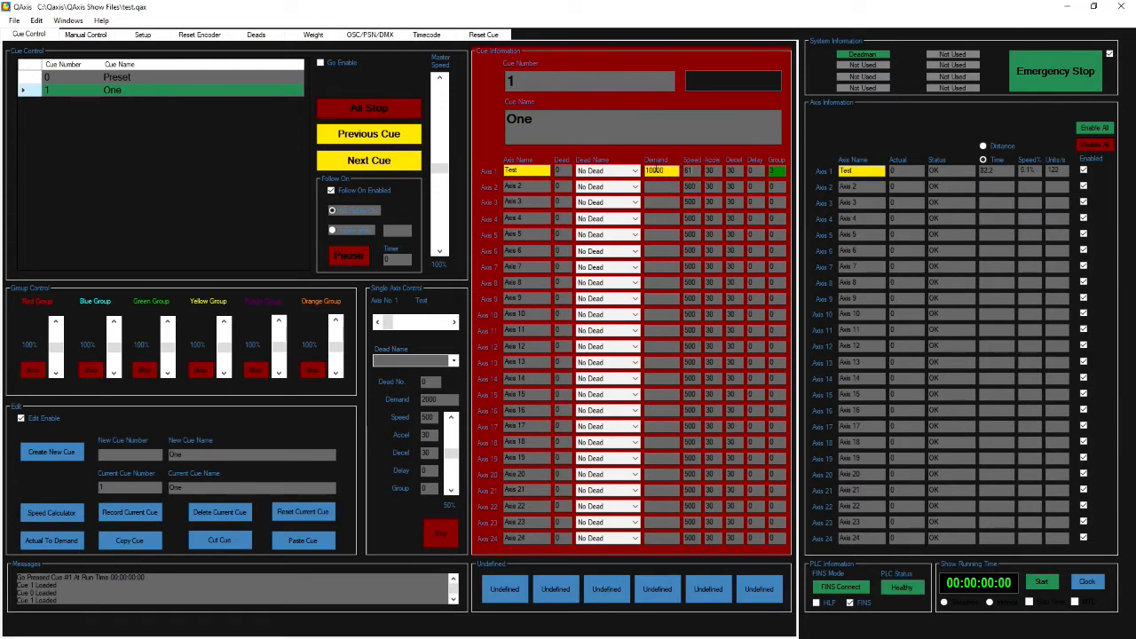
left_click(142, 511)
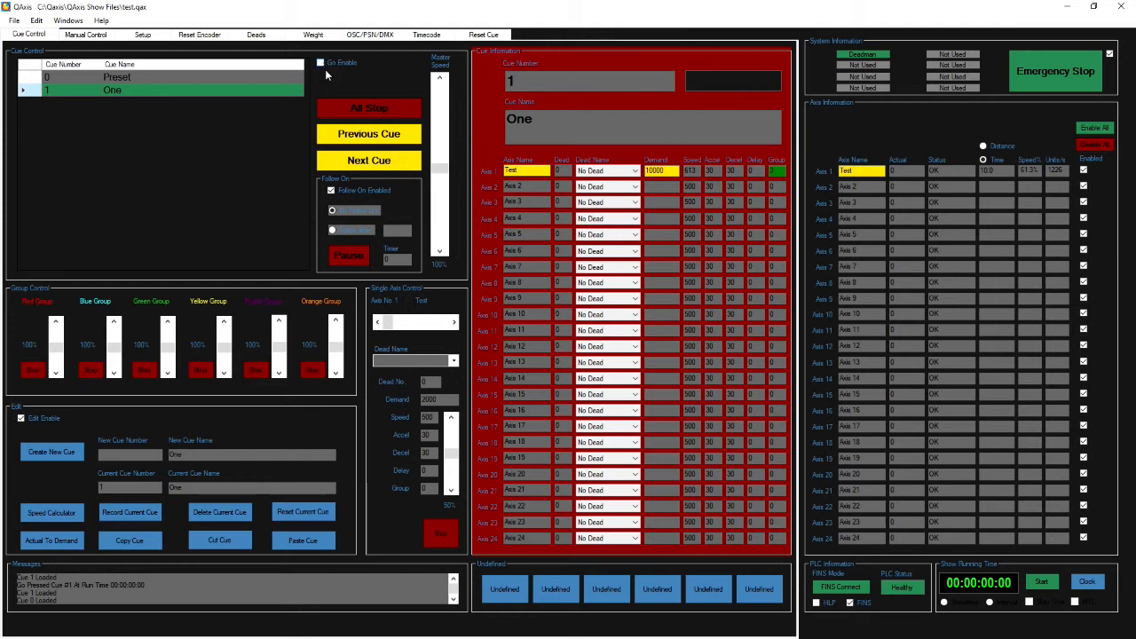
left_click(320, 63)
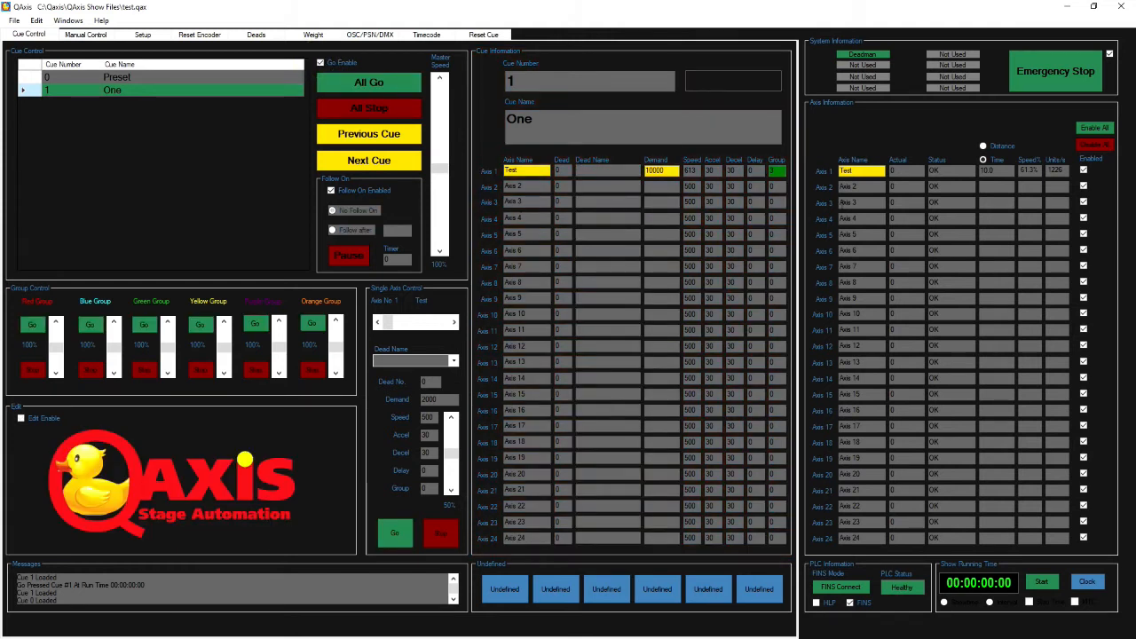
- Run cue 1 with all axes while timing it on a stopwatch set to start with any Go and stop with any At Position
left_click(69, 20)
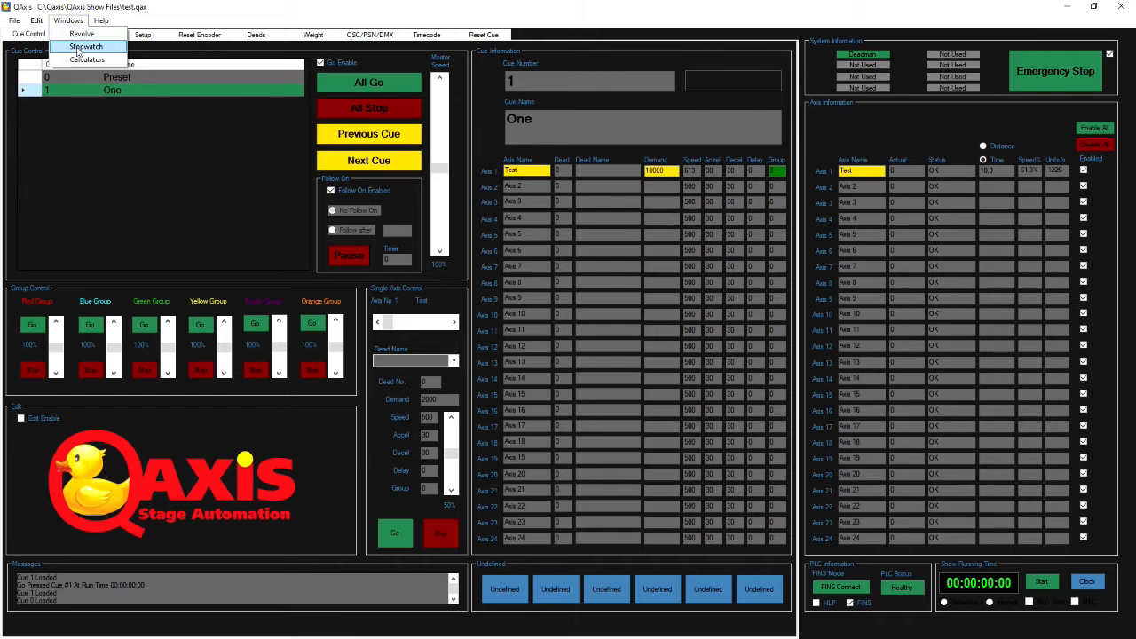
left_click(85, 46)
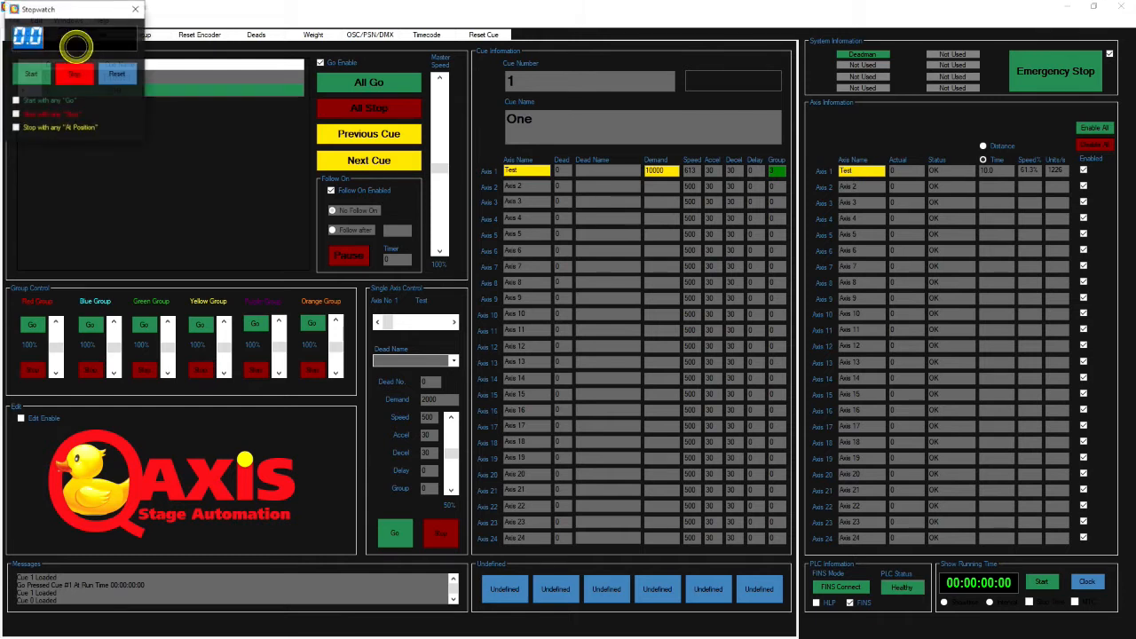
left_click_drag(100, 9, 555, 281)
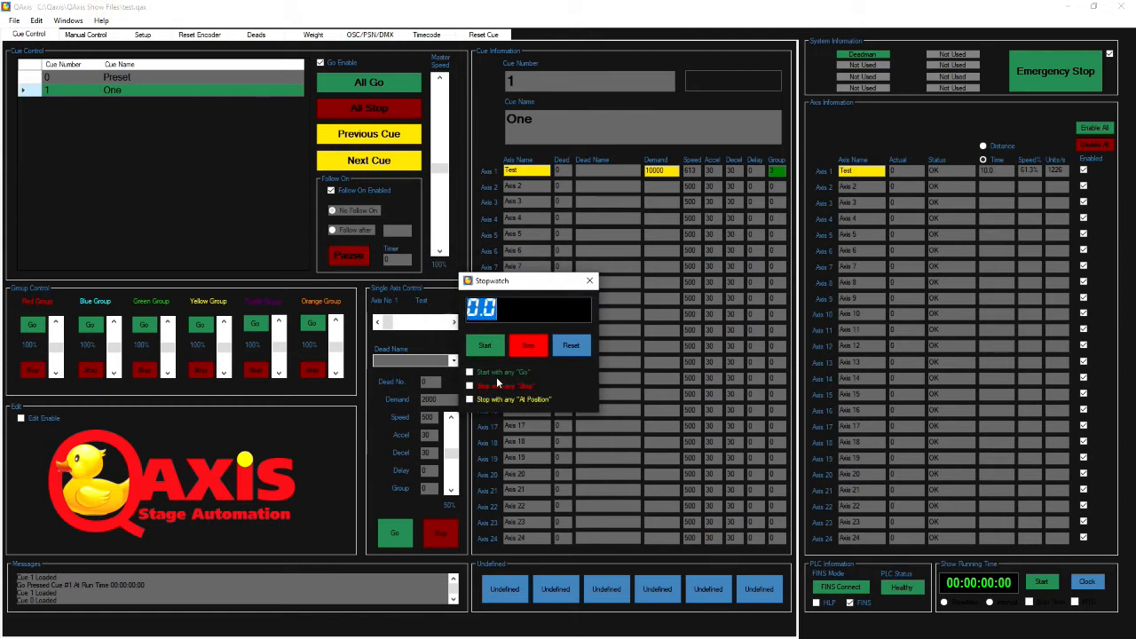
left_click(470, 372)
left_click(470, 400)
left_click_drag(544, 280, 684, 277)
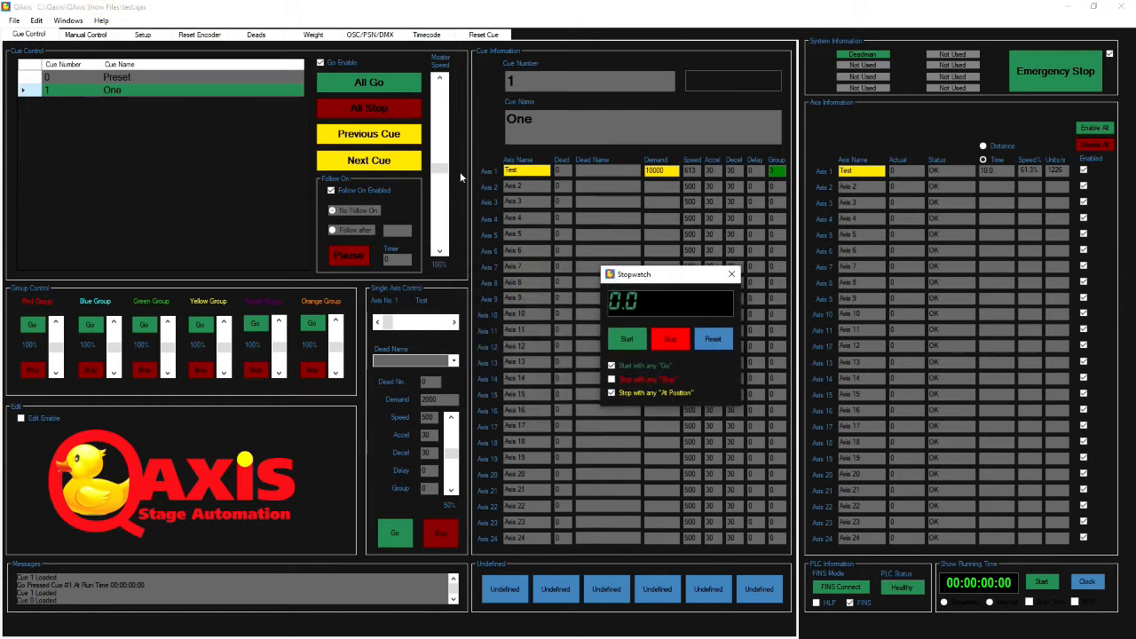
left_click(380, 86)
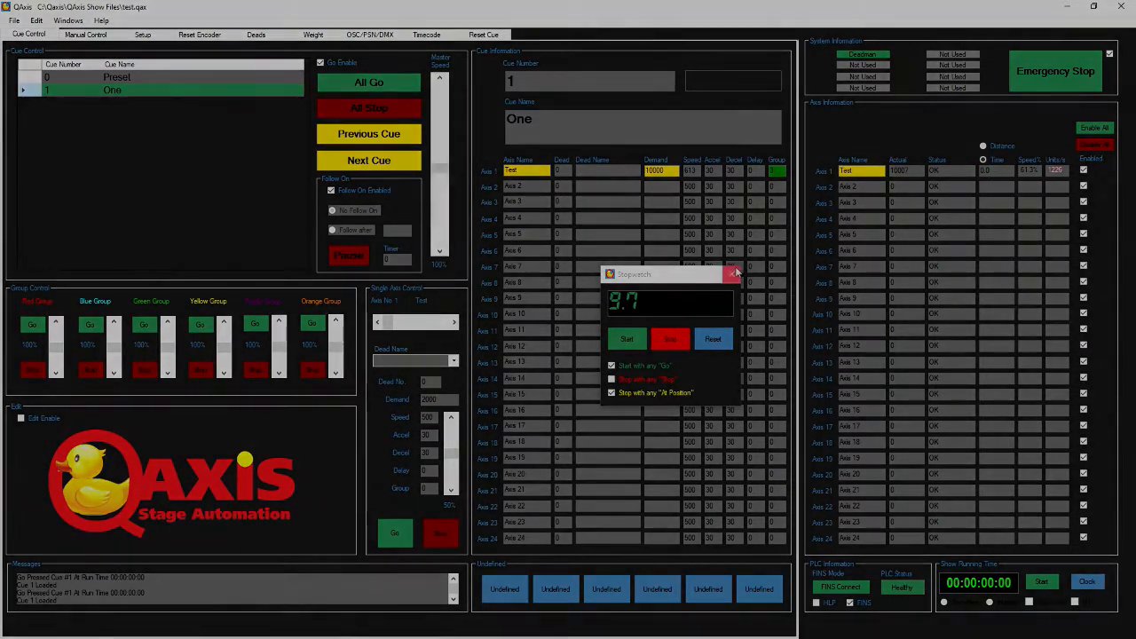
left_click(732, 273)
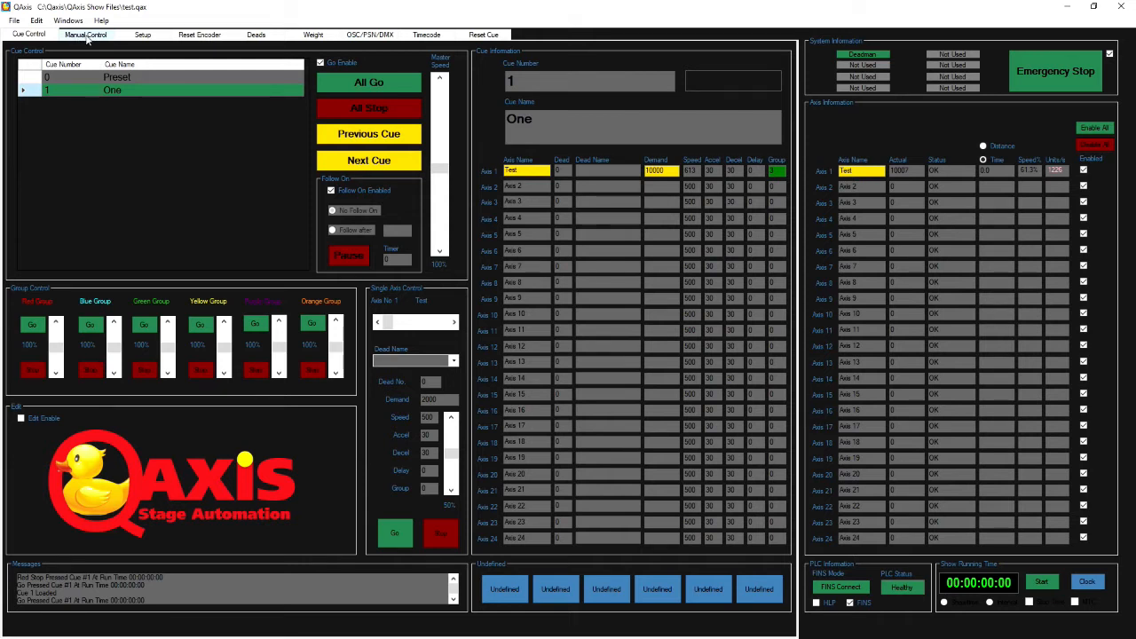
- Jog the Test axis manually forward and in reverse, lowering its manual speed to 7.9% for another reverse move
left_click(86, 34)
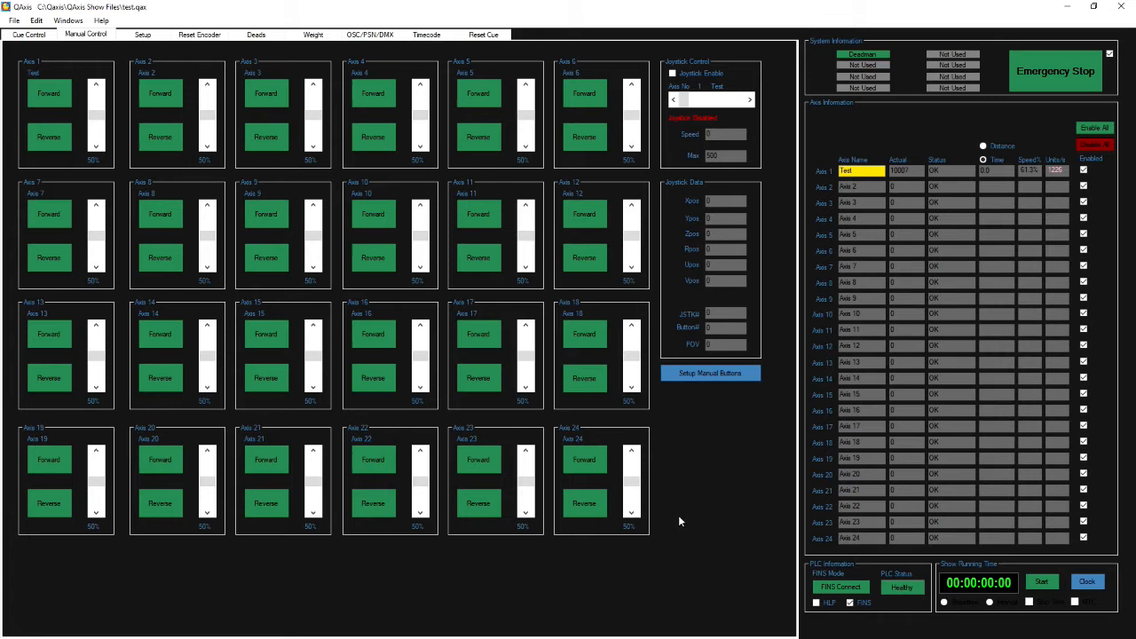
left_click(50, 91)
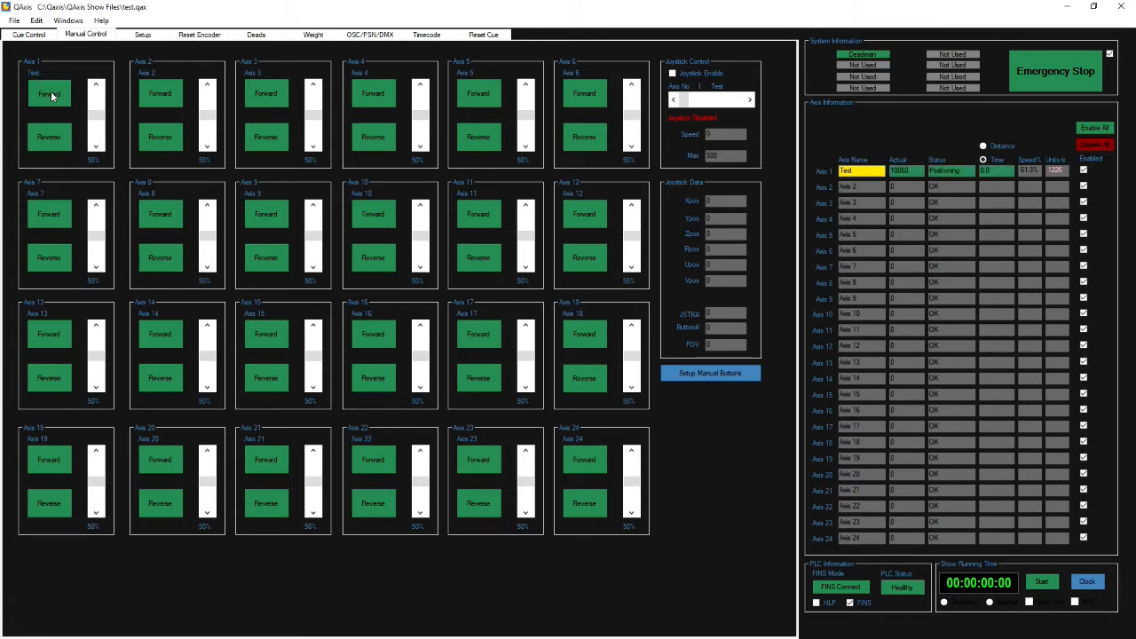
left_click(56, 138)
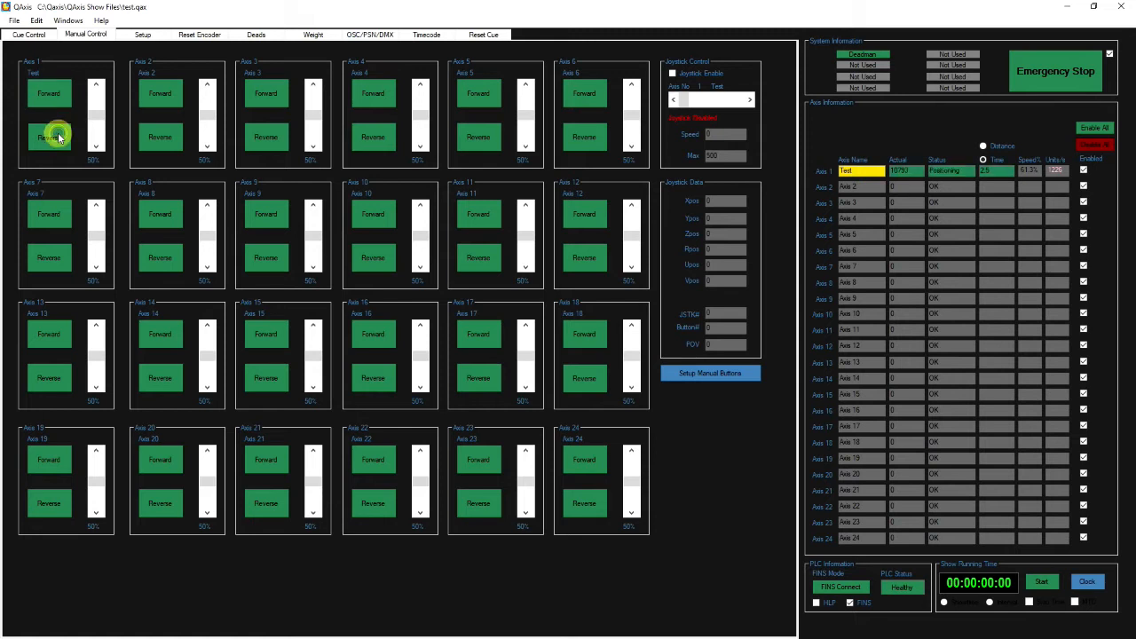
left_click_drag(97, 114, 100, 131)
left_click(53, 138)
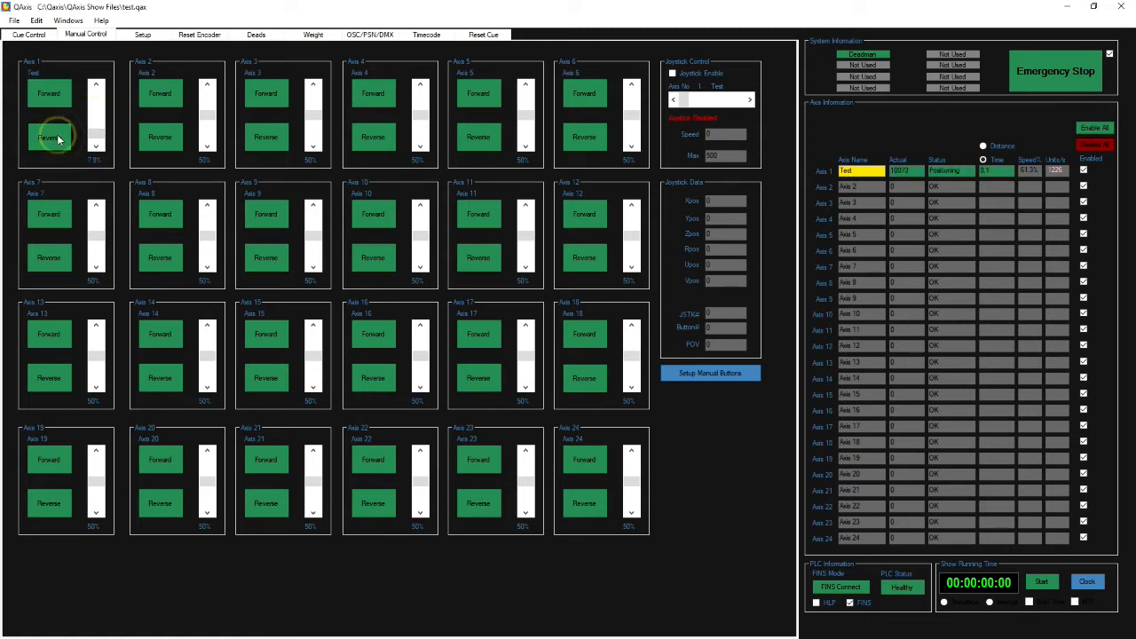
- Jog the Test axis forward at about 96% manual speed and reduce that speed to 57.4%
left_click_drag(96, 133, 96, 96)
left_click(64, 94)
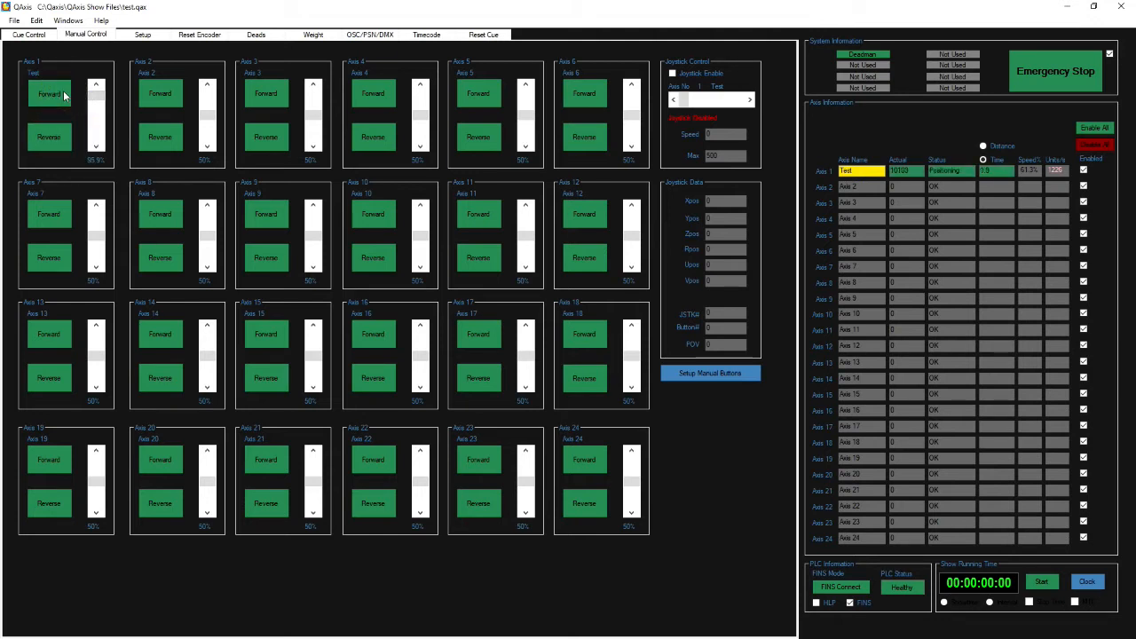
left_click(97, 160)
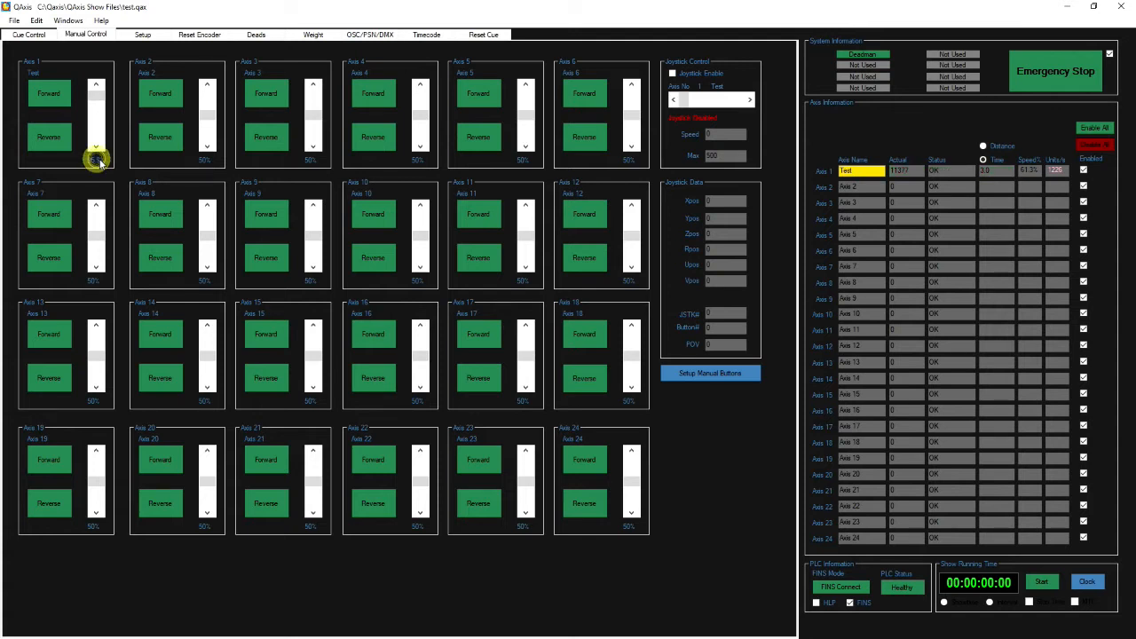
left_click_drag(100, 95, 99, 112)
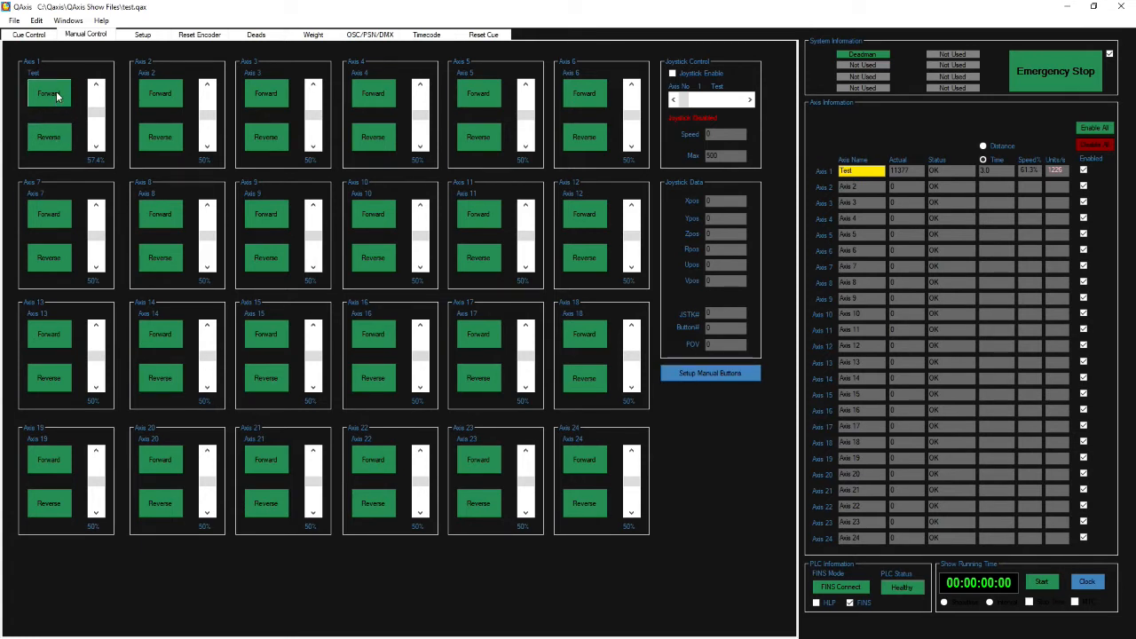
- Rename the Test axis manual buttons to CW and ACW, write the names, and jog the axis in both directions
left_click(703, 373)
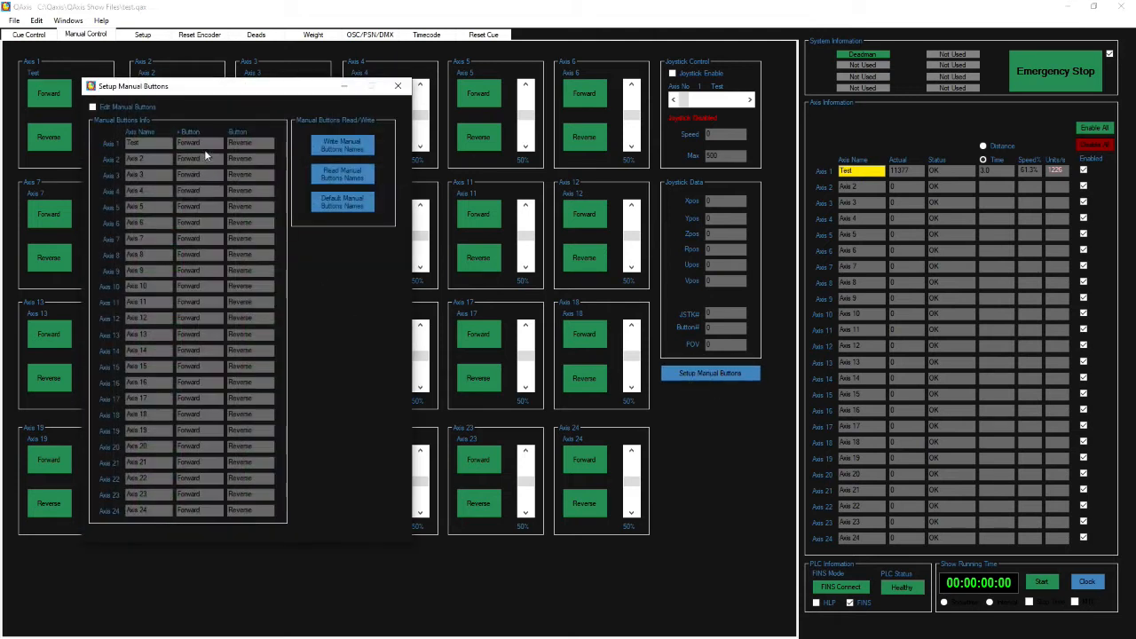
left_click(204, 146)
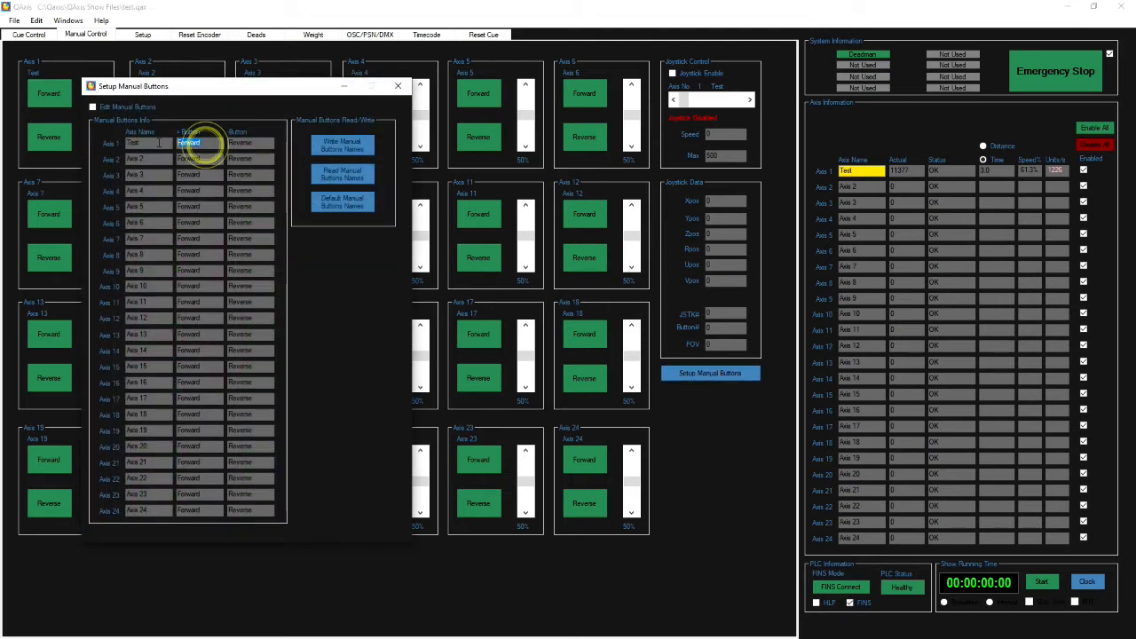
left_click(93, 107)
left_click(524, 367)
left_click(213, 143)
type("CW")
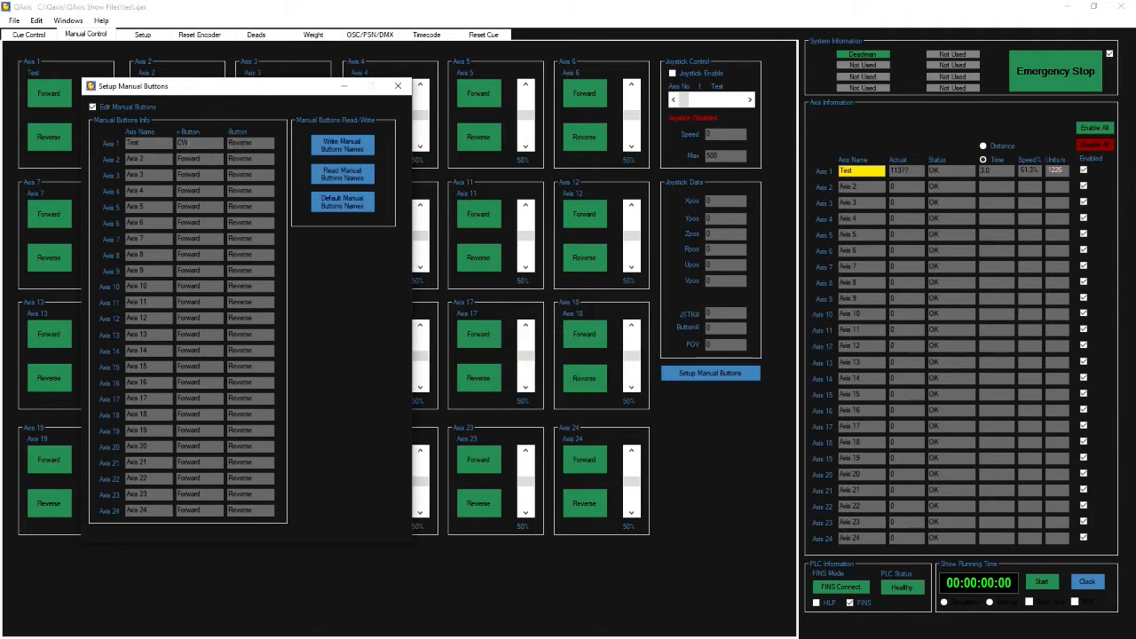
left_click(251, 143)
type("A")
left_click(355, 144)
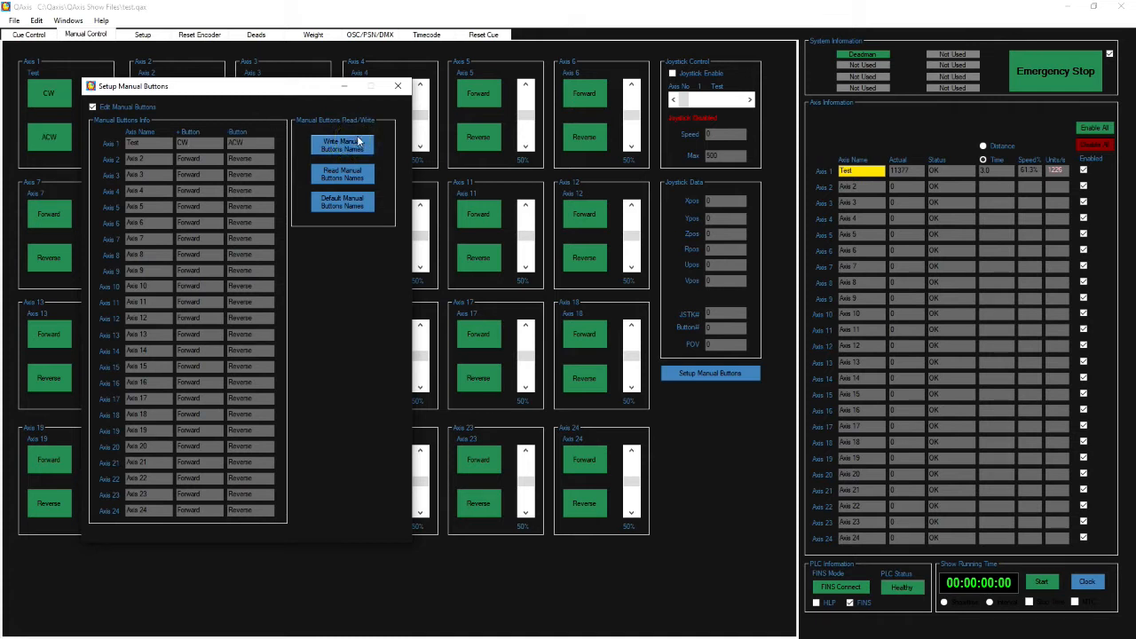
left_click(395, 88)
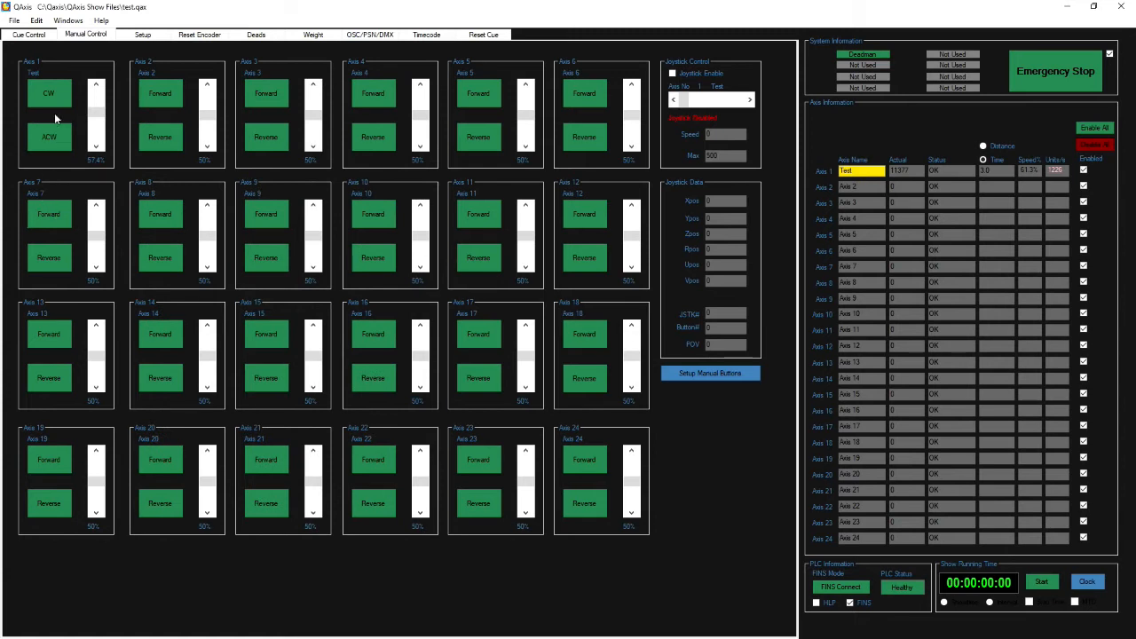
left_click(48, 91)
left_click(50, 138)
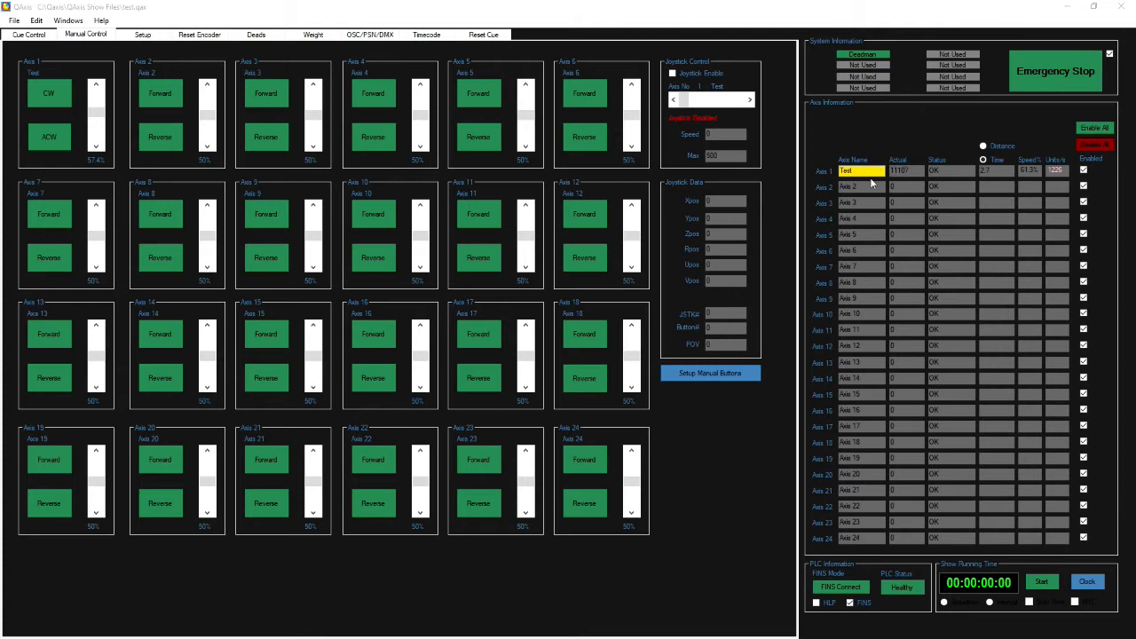
- Reset the Test axis encoder to a required value of 0
left_click(199, 35)
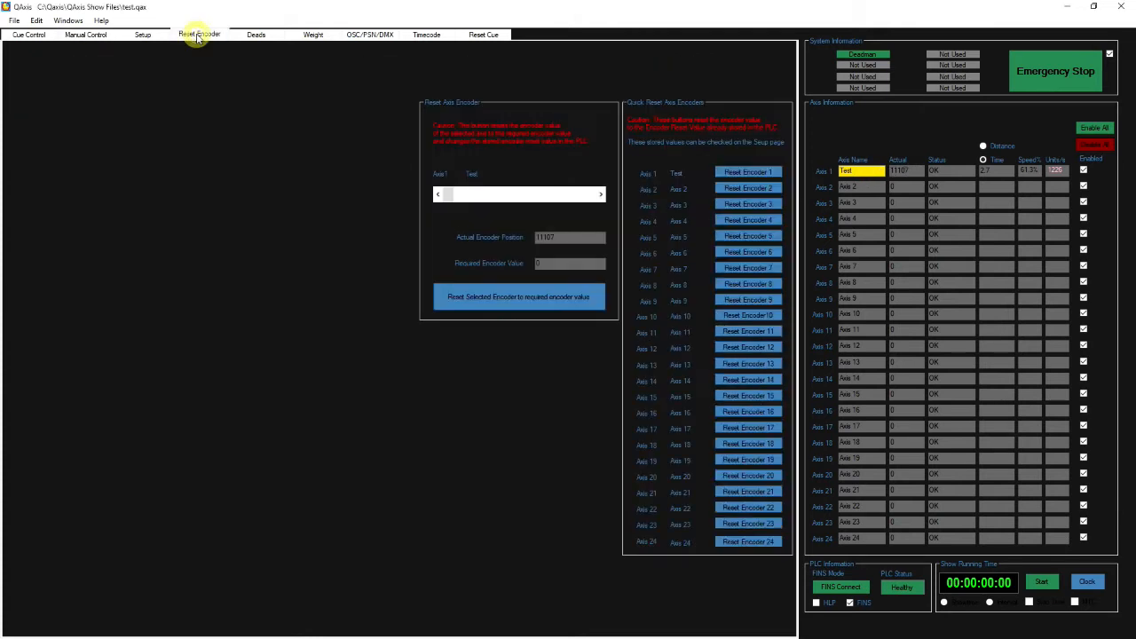
left_click(534, 296)
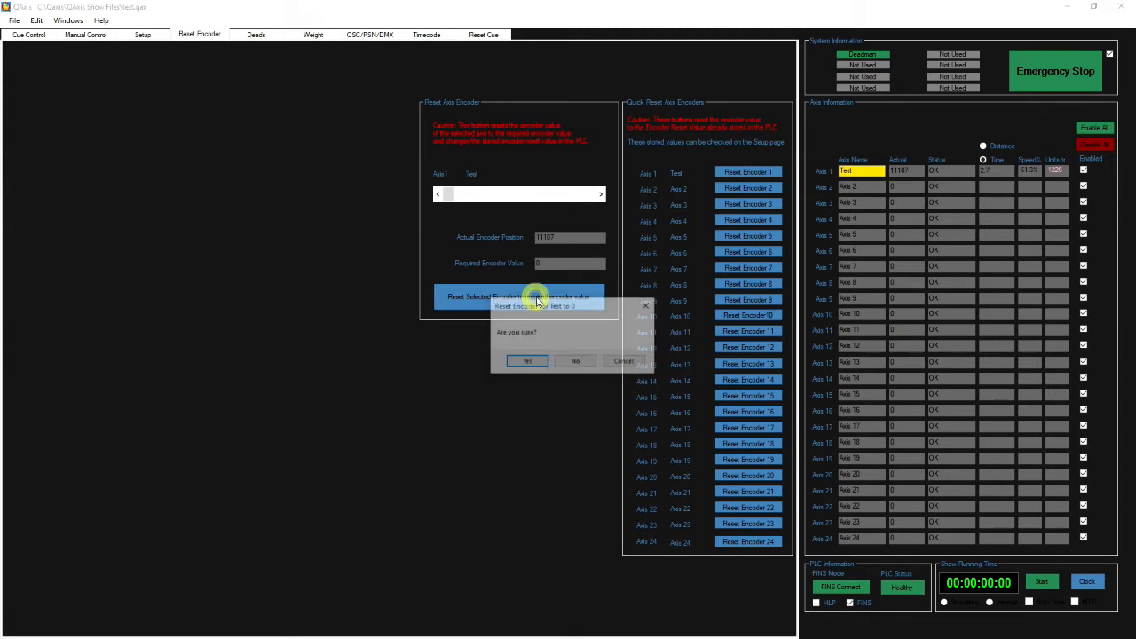
left_click(526, 362)
- Set the required encoder value for the Test axis to 10000 and reset its encoder to it
left_click_drag(556, 264, 498, 268)
type("100")
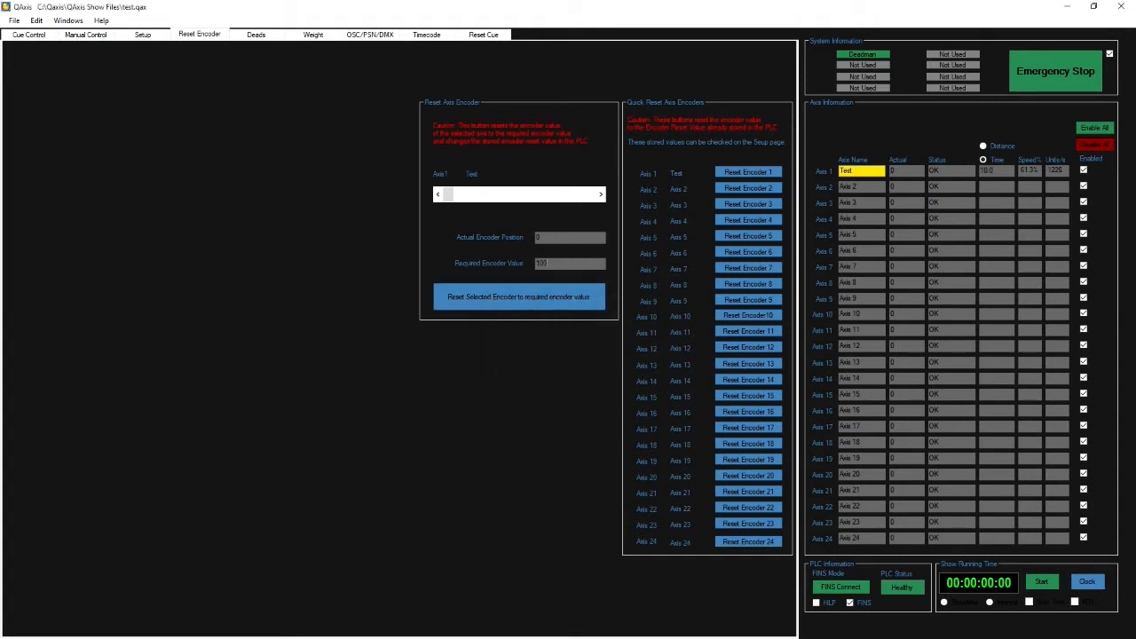
left_click(538, 294)
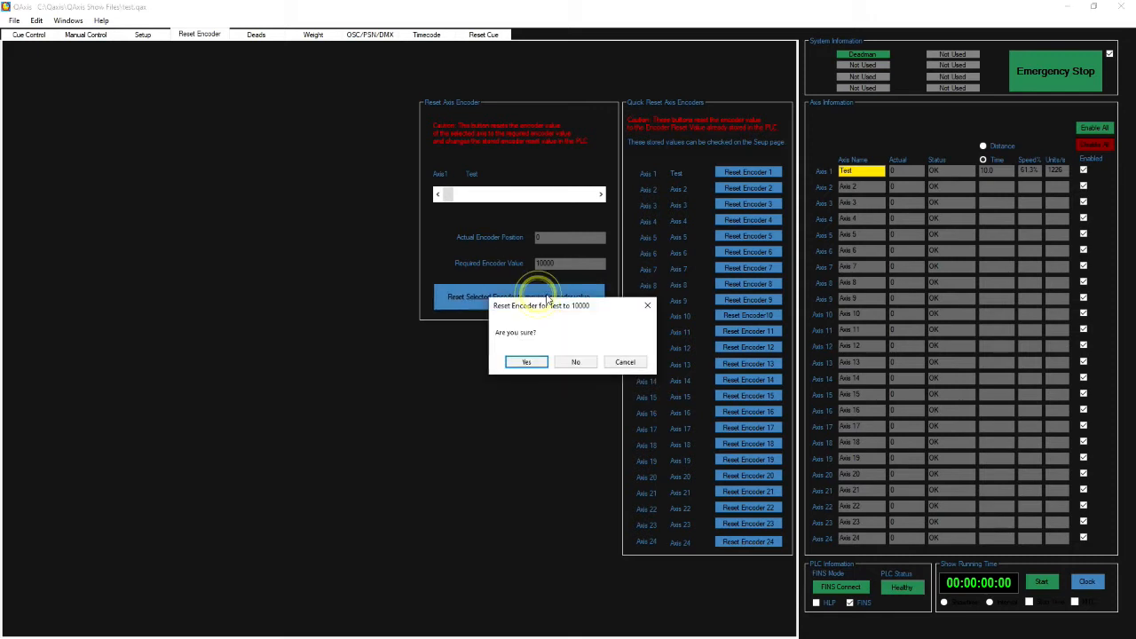
left_click(528, 363)
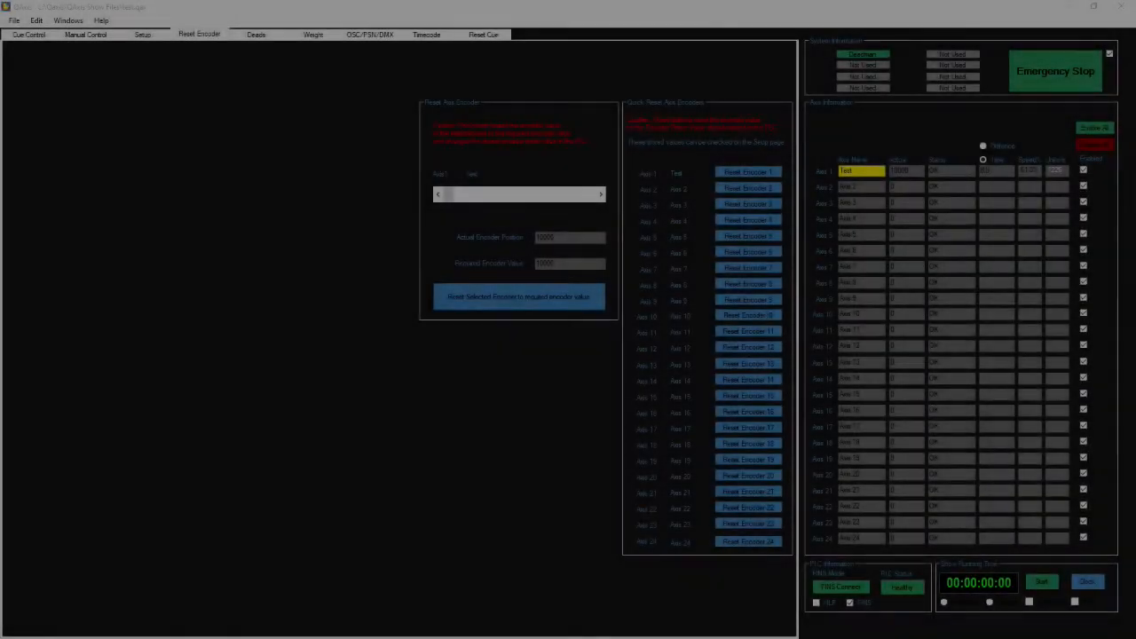
- Load the Test axis parameters, including its encoder reset value, from the PLC into the setup page
left_click(147, 36)
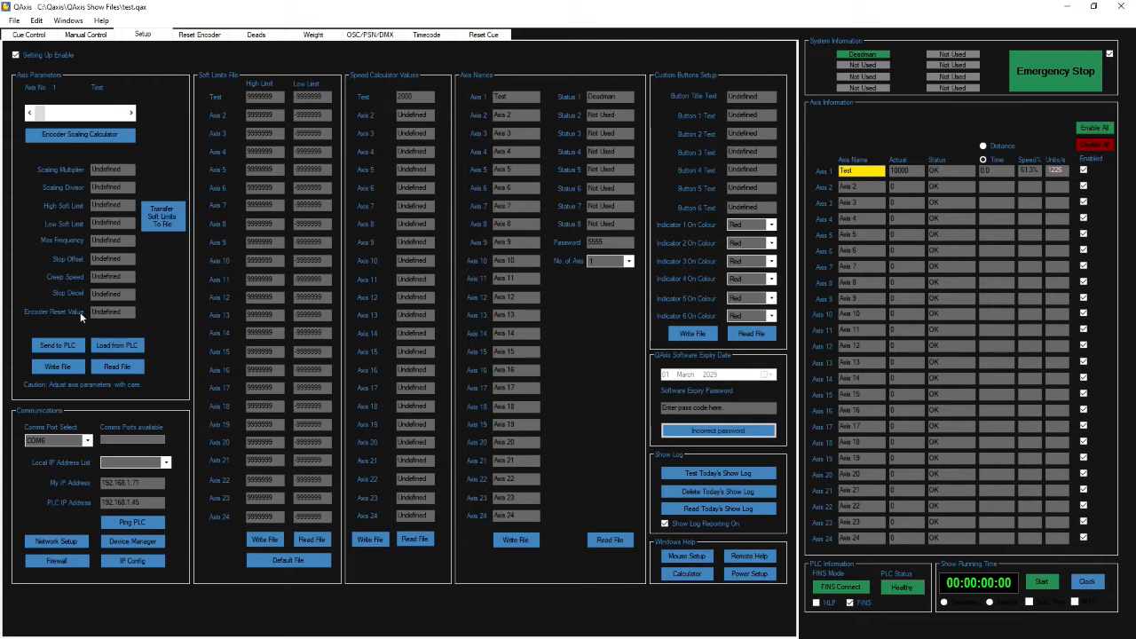
left_click(125, 350)
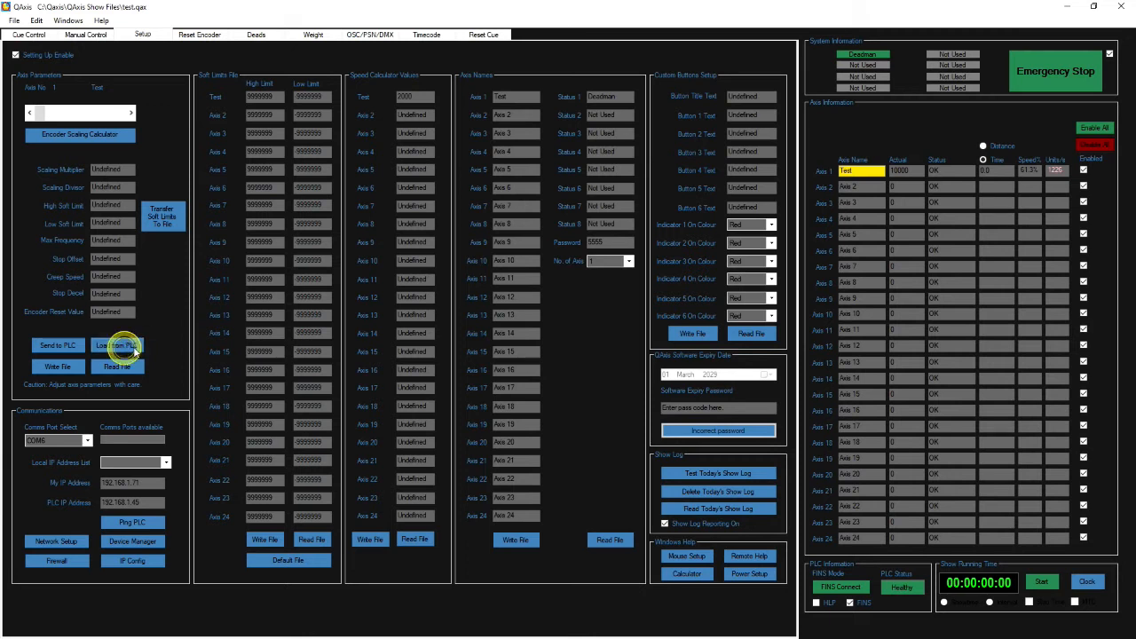
left_click(121, 345)
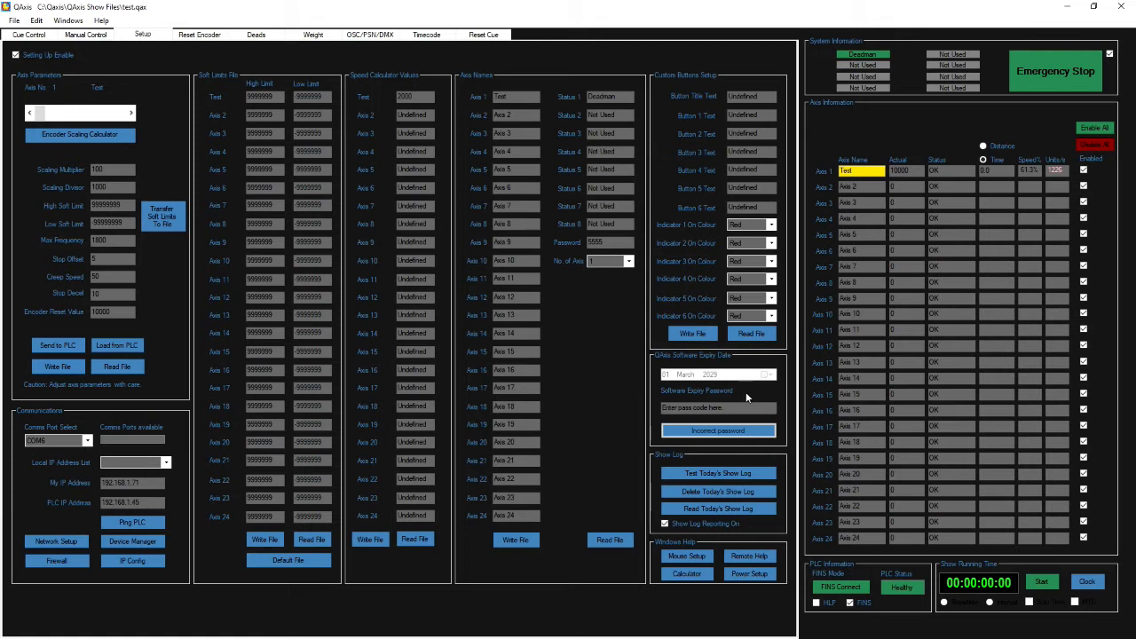
- View today's show log, and open and close the Windows calculator from the setup page
left_click(709, 507)
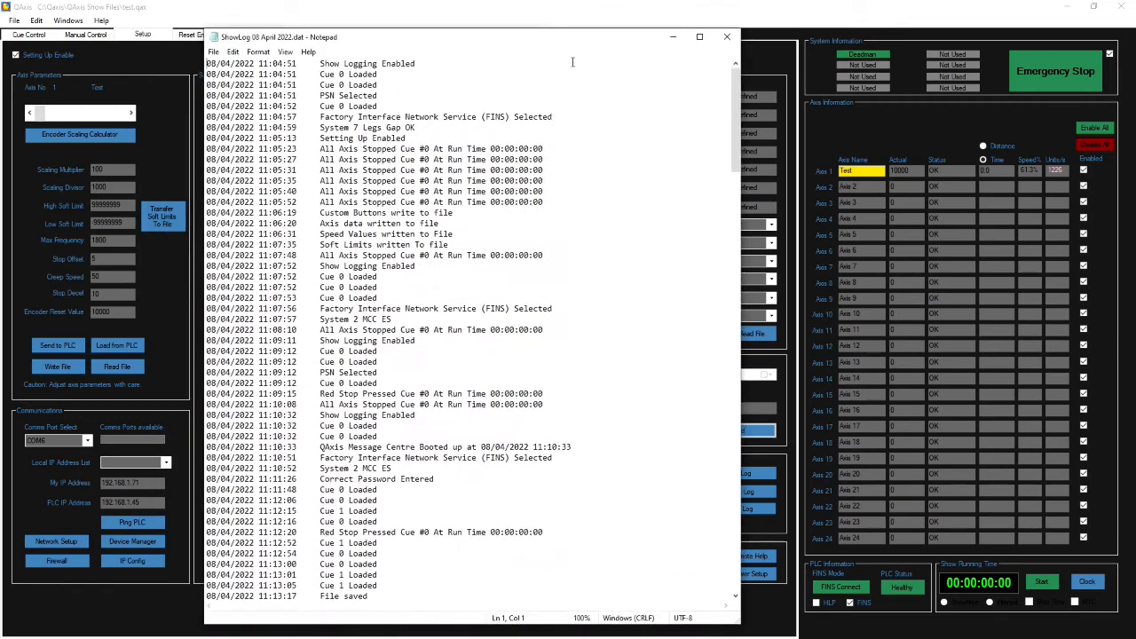
left_click_drag(728, 124, 781, 142)
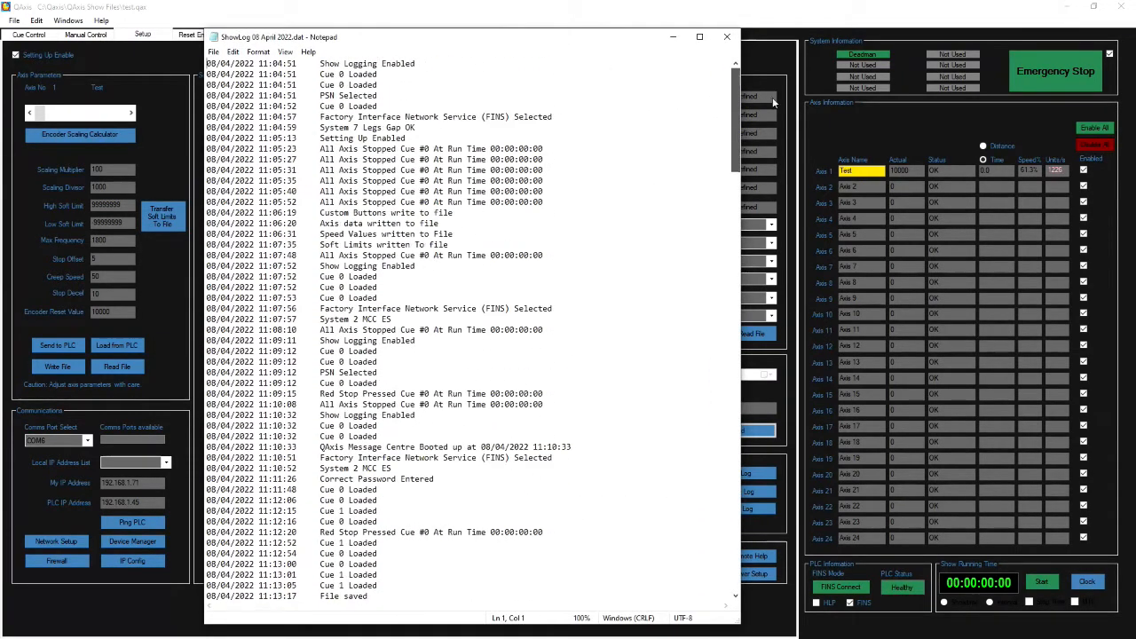
left_click(727, 37)
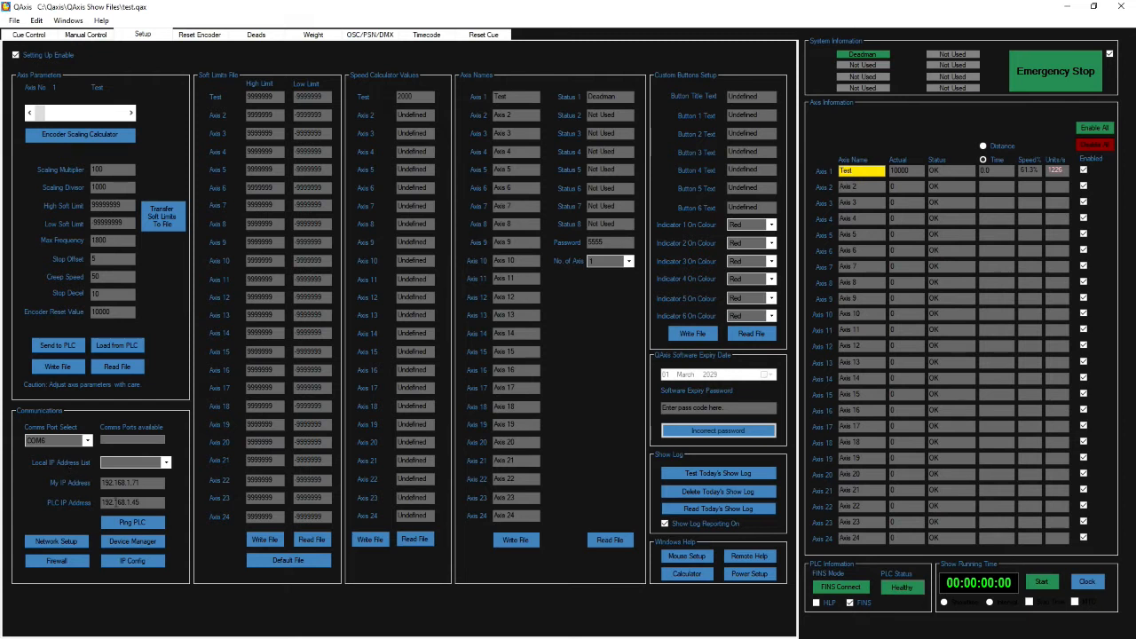
left_click(690, 574)
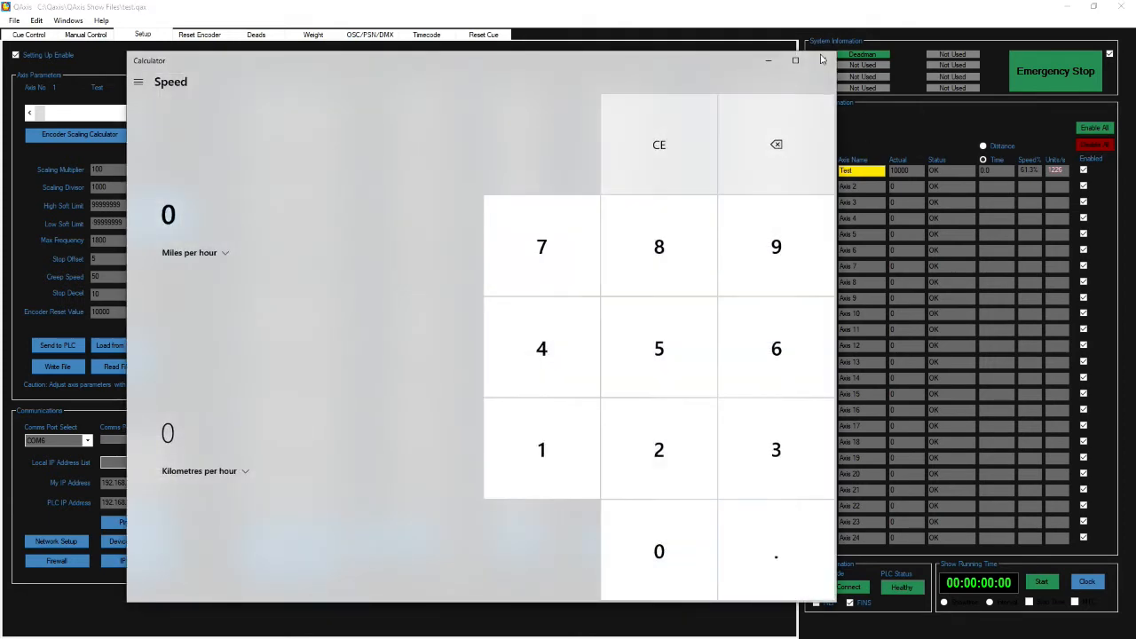
left_click(822, 59)
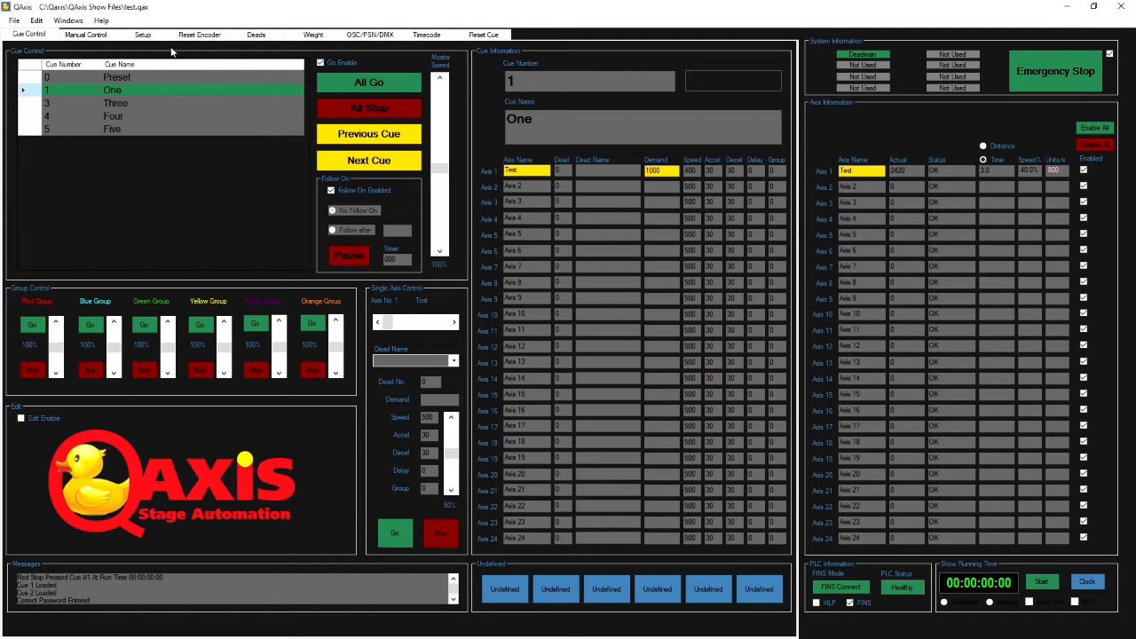
- Open the setup page, enable setting up and confirm it
left_click(144, 37)
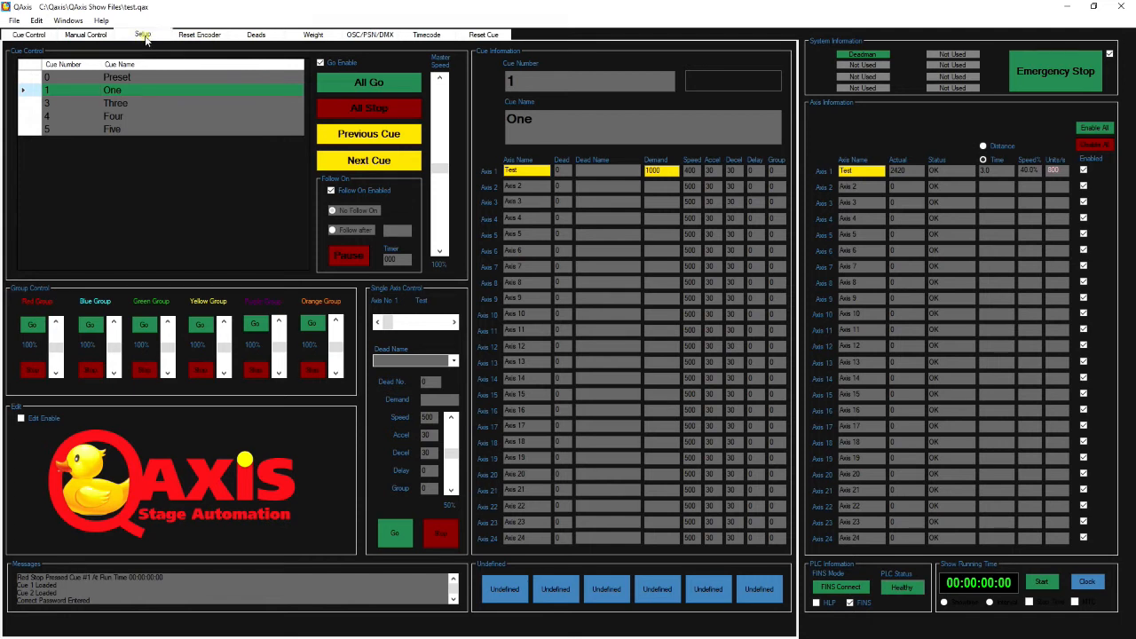
left_click(736, 96)
left_click(15, 56)
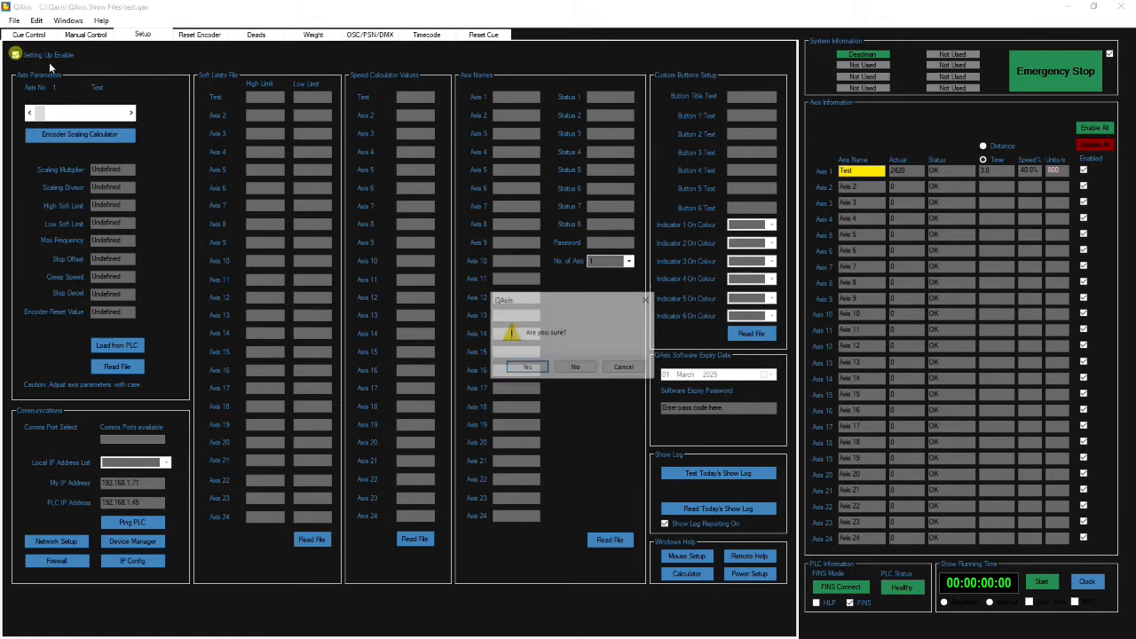
left_click(522, 367)
- Set the custom button title to Pumps, and name button 1 Pump Start and button 2 Pump Stop
left_click(757, 96)
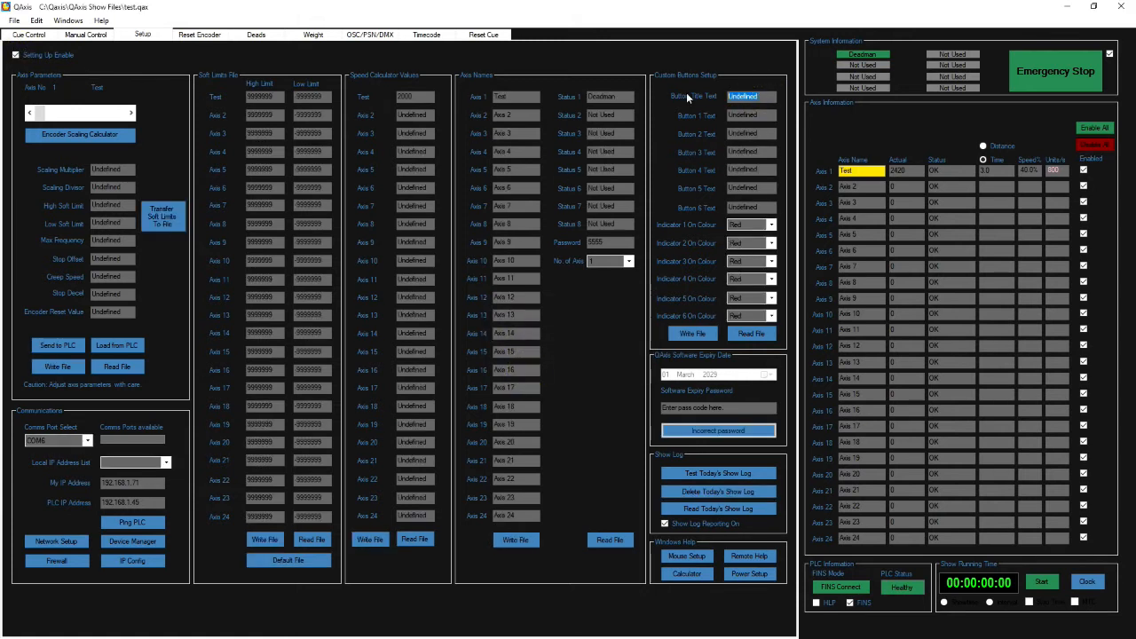
type("P")
double_click(761, 115)
type("P")
double_click(756, 133)
type("Pump Stop")
- Set the indicator 1 on colour to Green and write the custom button setup to file
left_click(761, 225)
left_click(741, 250)
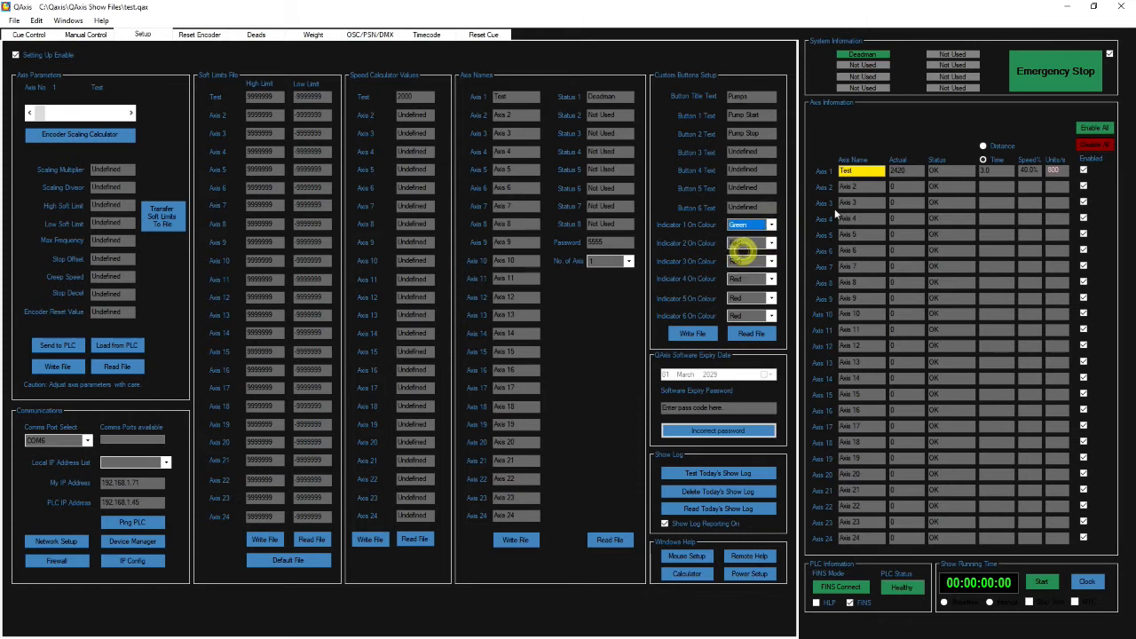
left_click(680, 336)
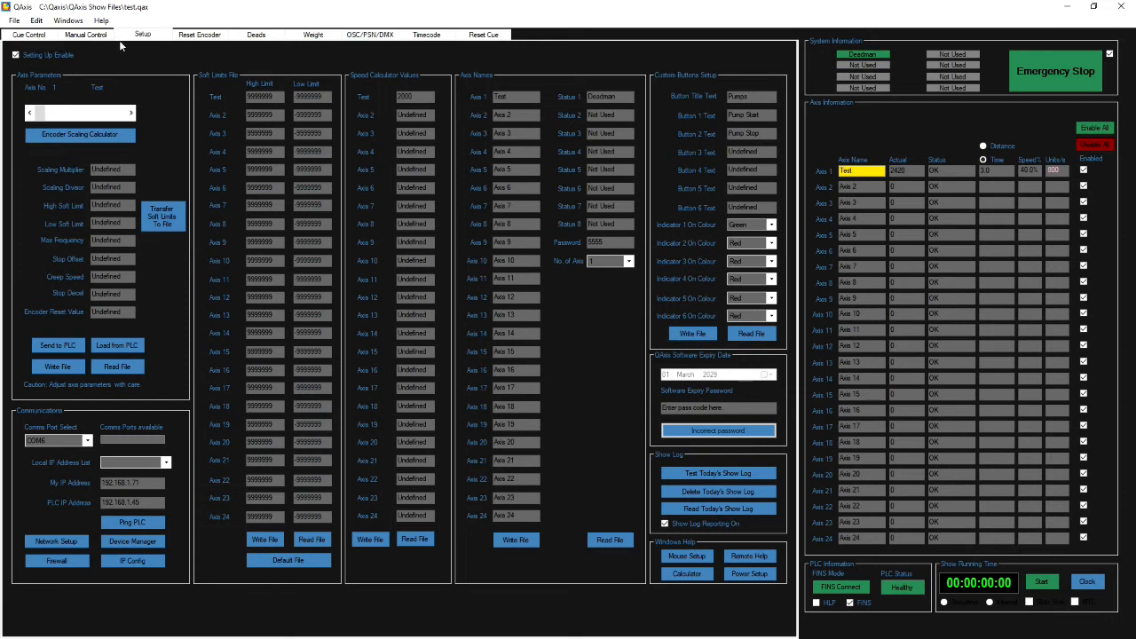
- Return to cue control and trigger the Pump Start and Pump Stop custom buttons
left_click(36, 37)
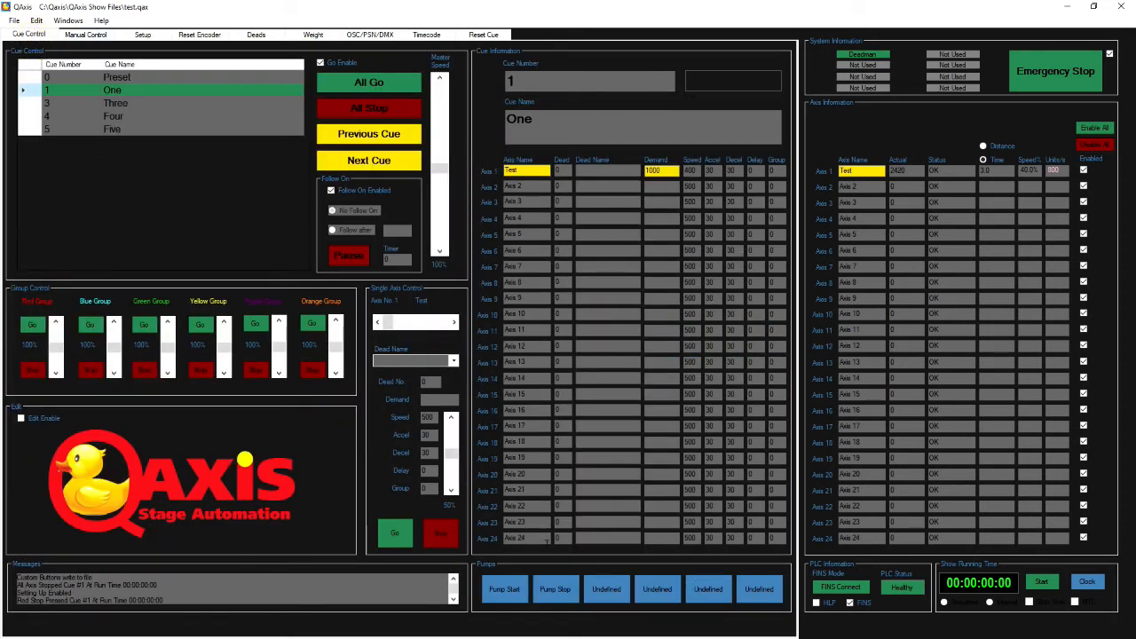
left_click(503, 590)
left_click(551, 591)
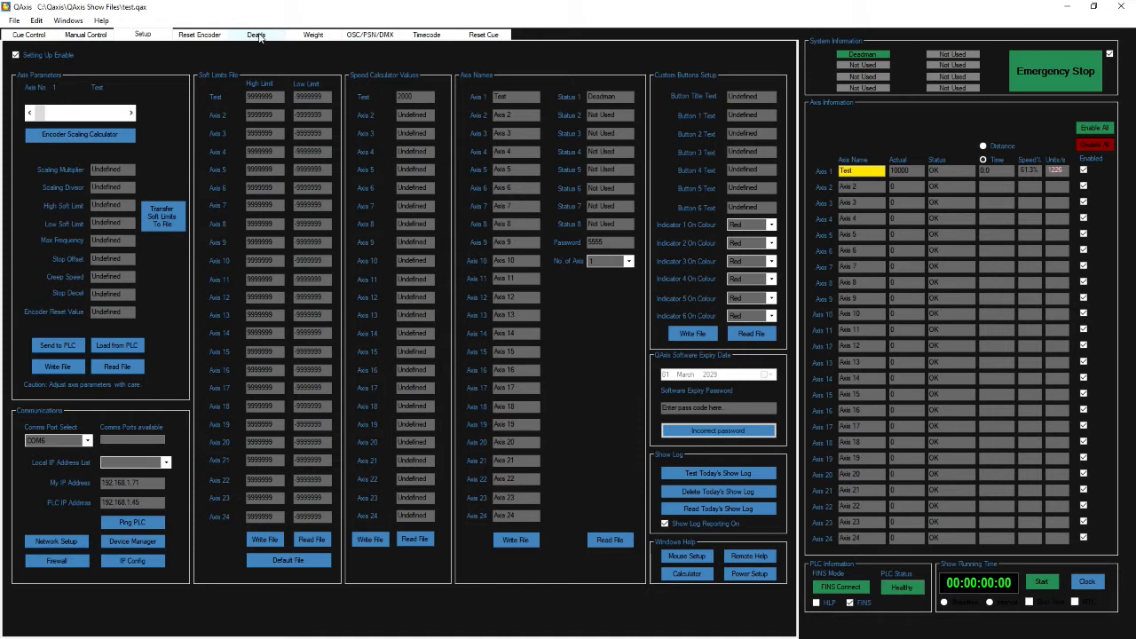
- Rename Dead 1 to In Dead with a value of 200 and write the default dead file
left_click(257, 34)
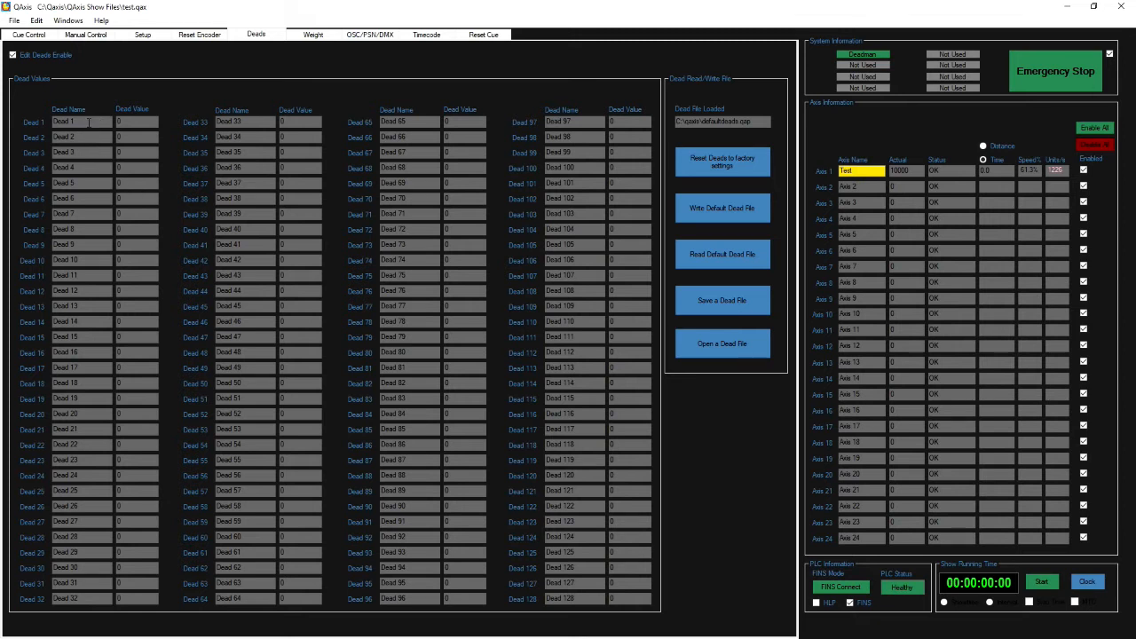
left_click(85, 122)
type("1")
type("n Dead")
double_click(128, 122)
type("20")
left_click(728, 213)
left_click(528, 368)
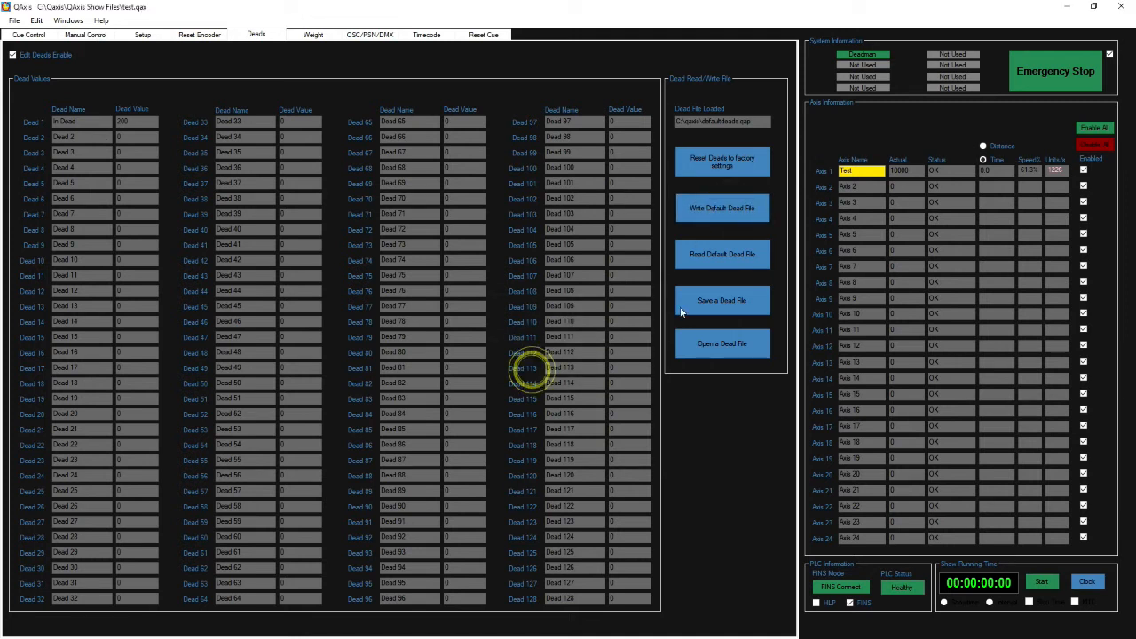
- Record the Preset cue with In Dead assigned to the Test axis, and run the cue
left_click(36, 34)
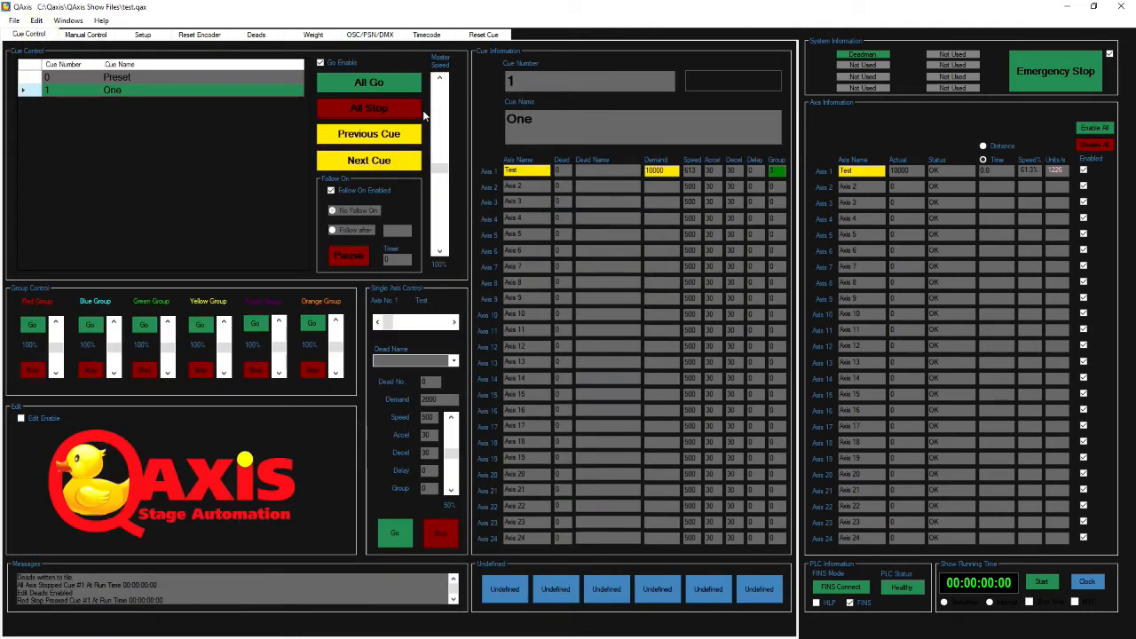
left_click(162, 78)
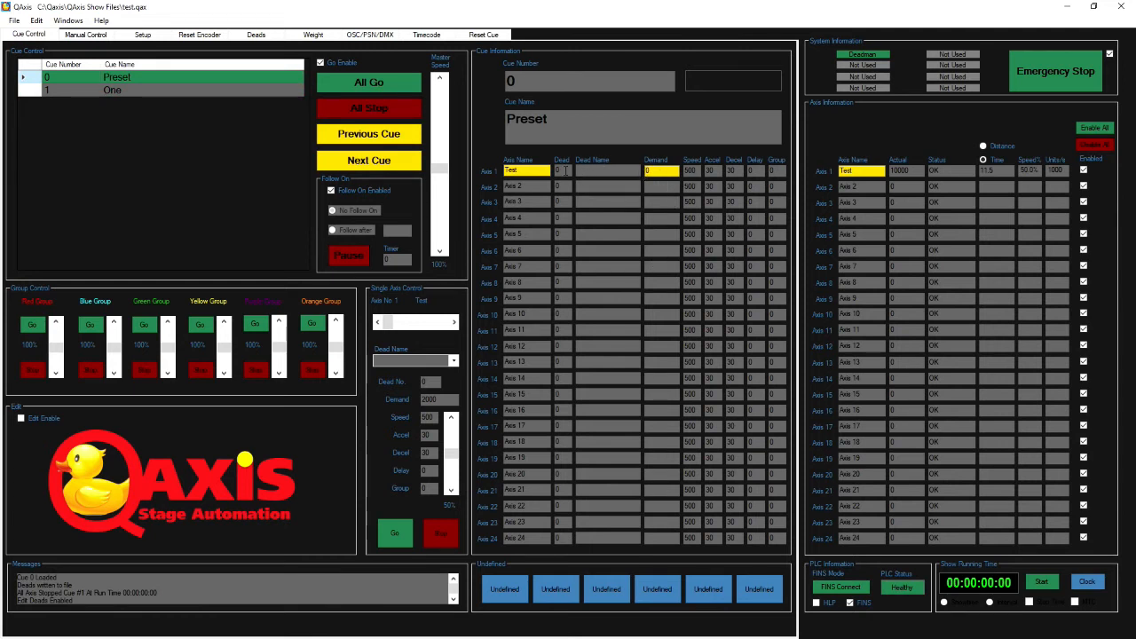
left_click(21, 420)
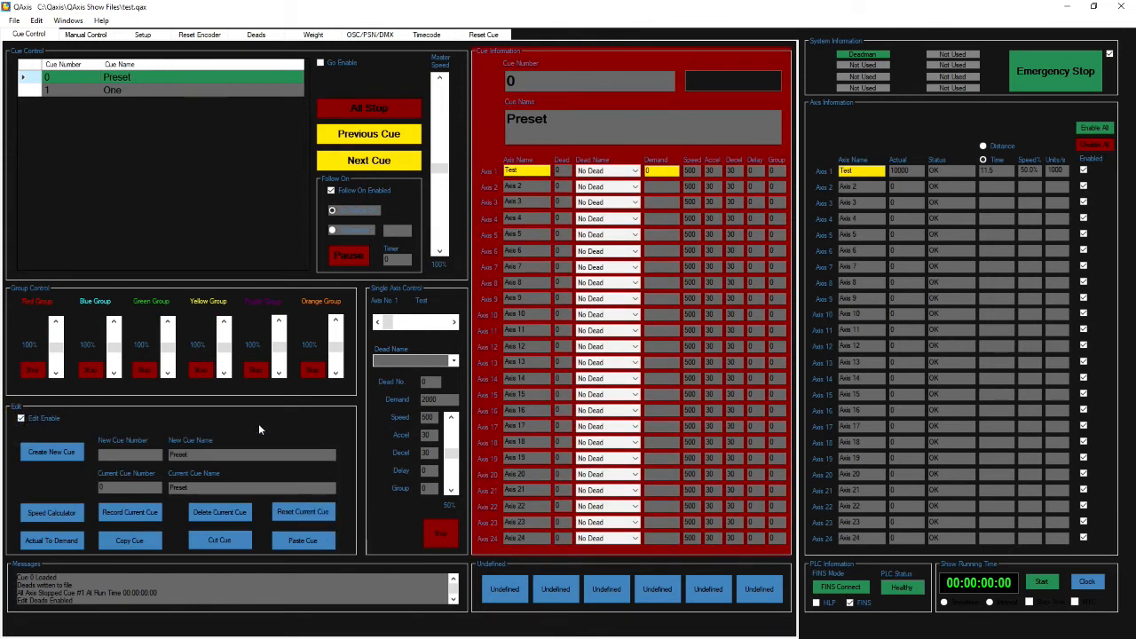
left_click(634, 170)
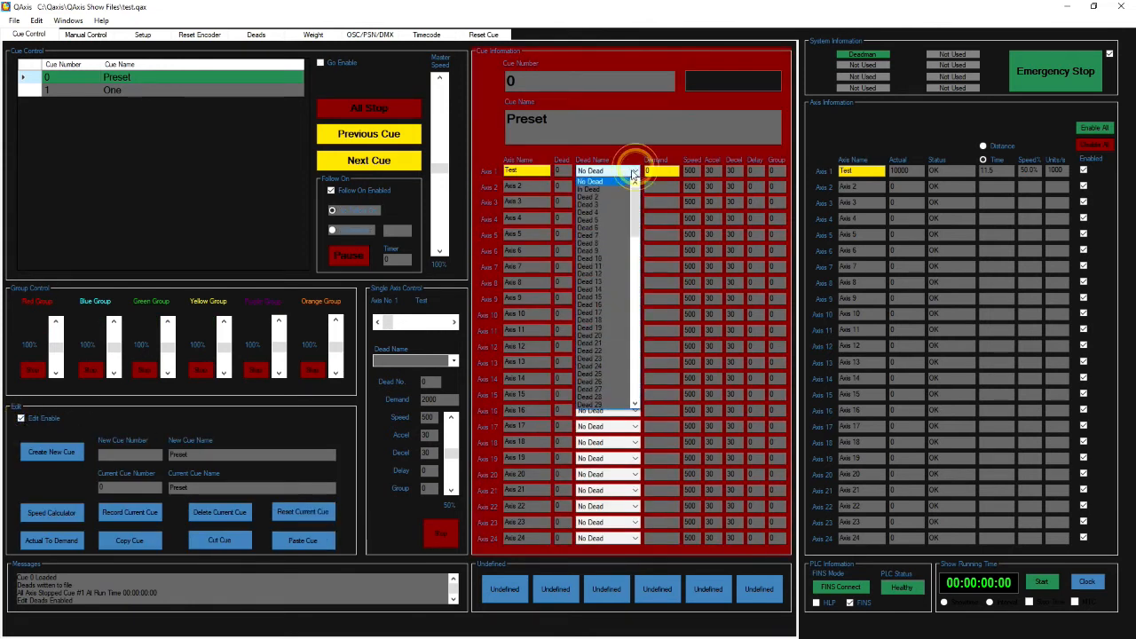
left_click(591, 190)
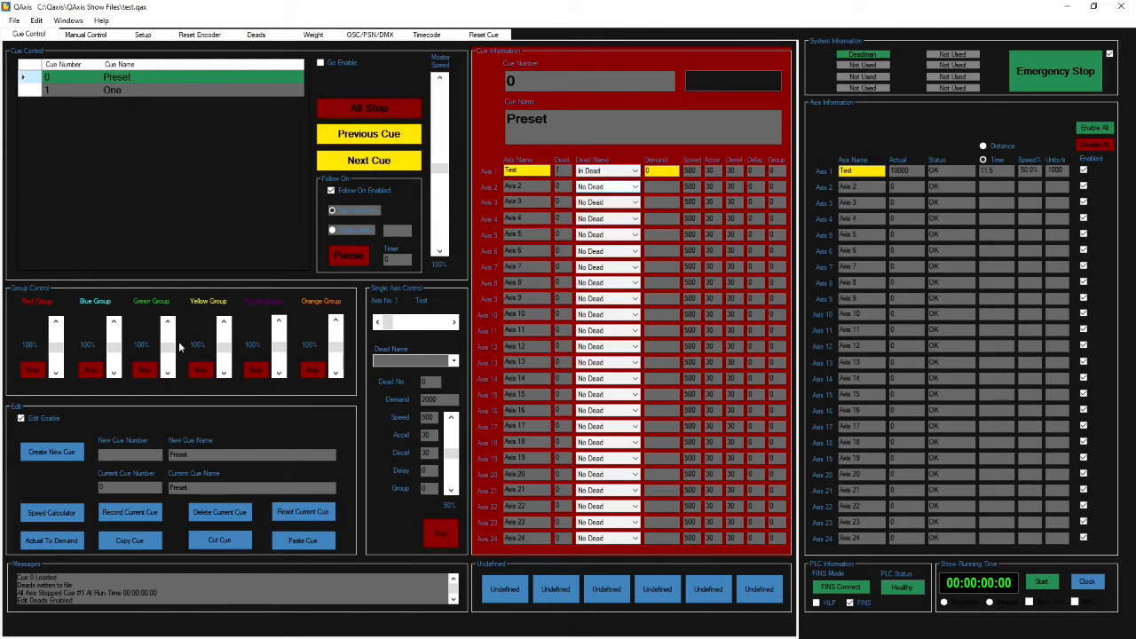
left_click(133, 513)
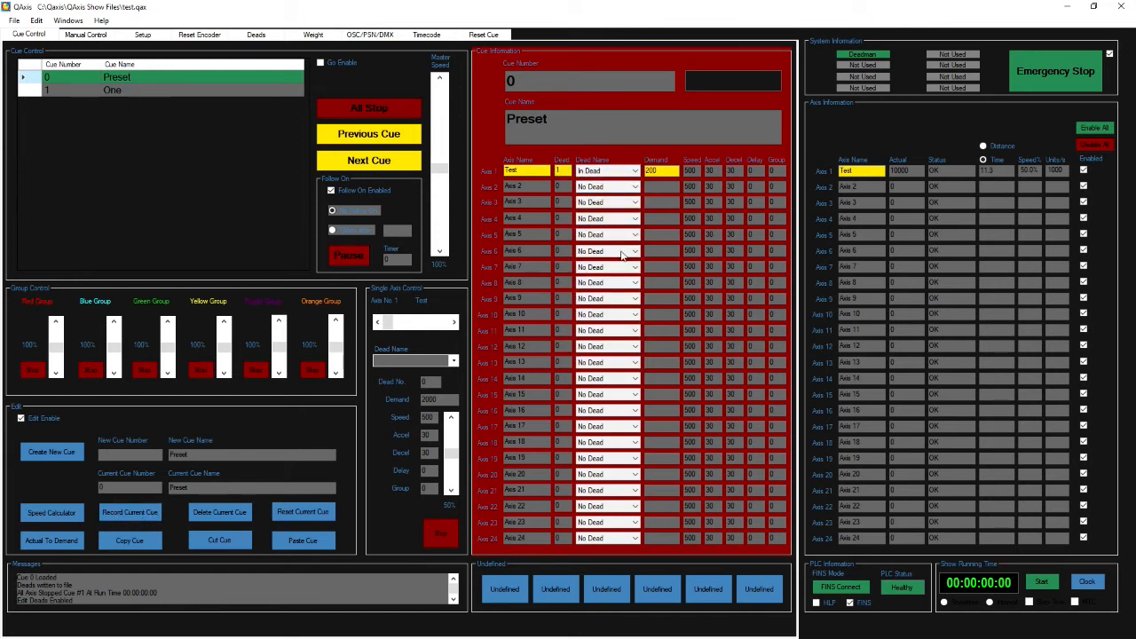
left_click(320, 63)
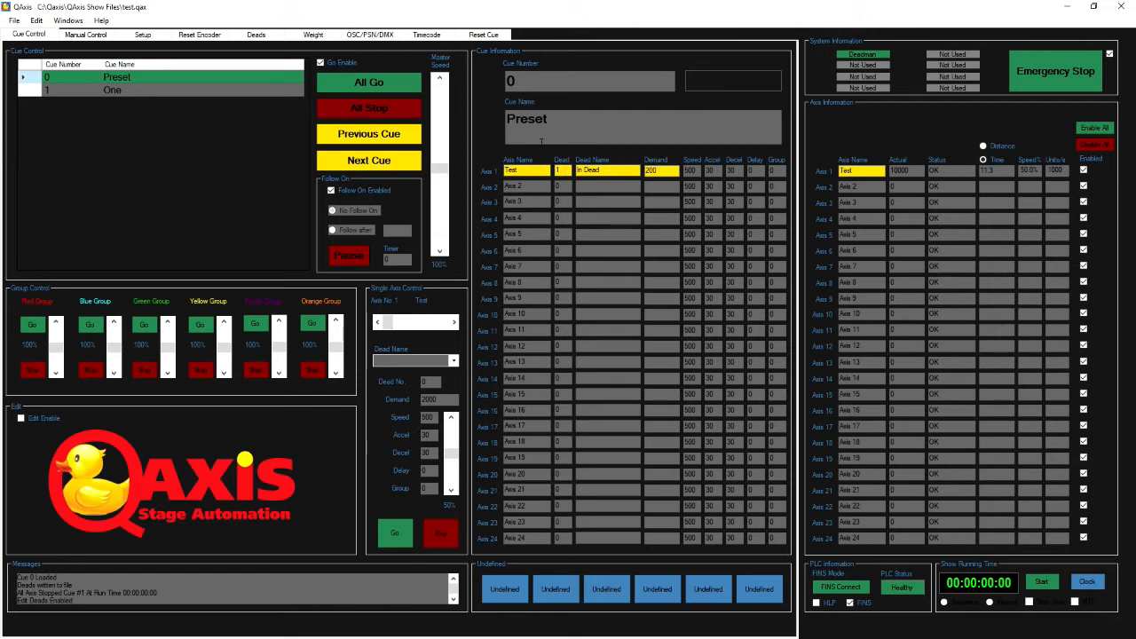
left_click(383, 84)
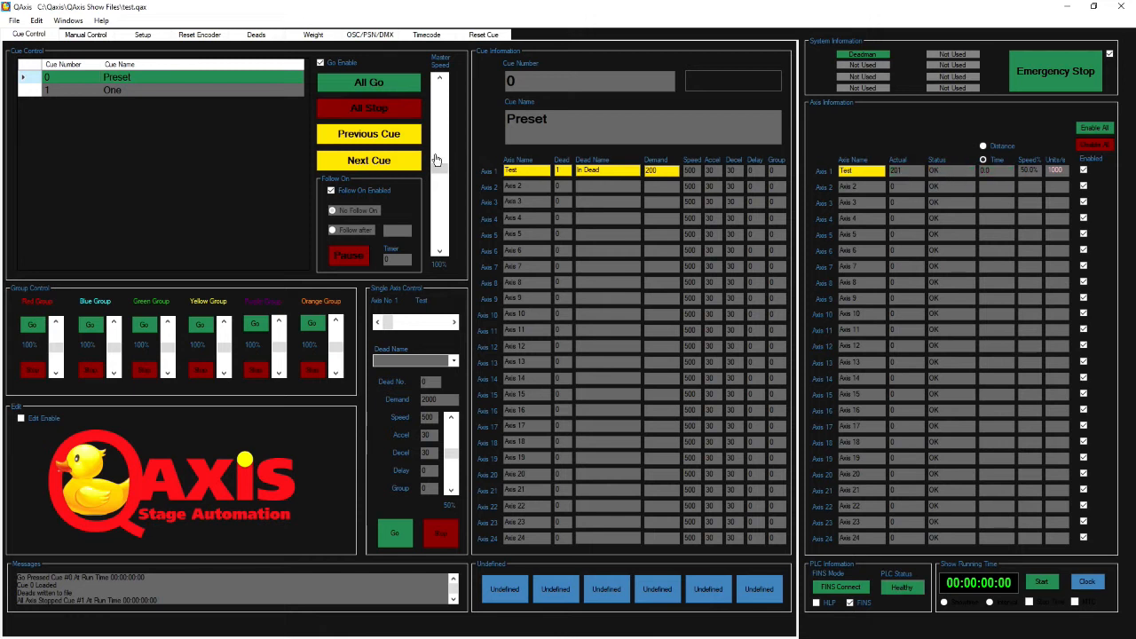
- Set the In Dead value to 2000 in the default dead file and run the Preset cue again
left_click(256, 37)
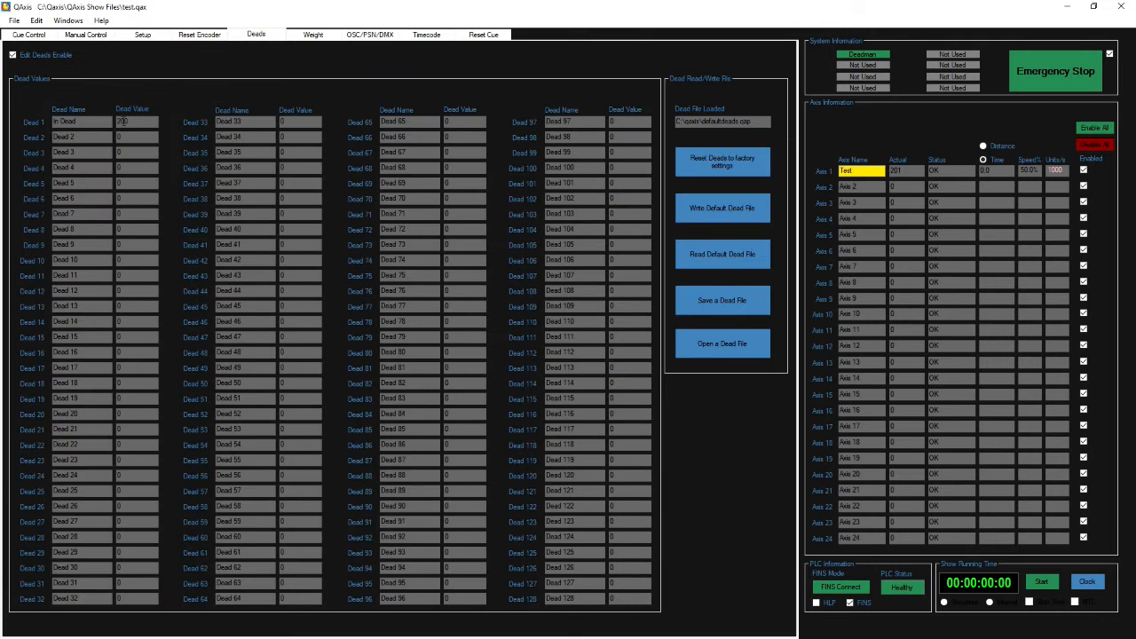
left_click(134, 123)
type("0")
left_click(731, 212)
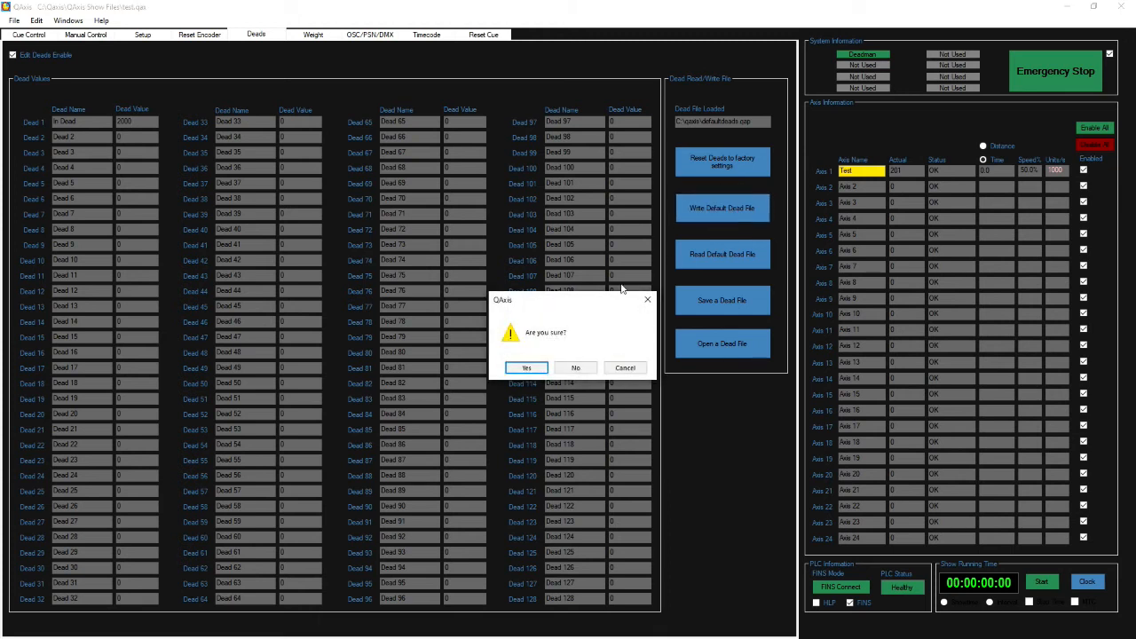
left_click(527, 370)
left_click(30, 35)
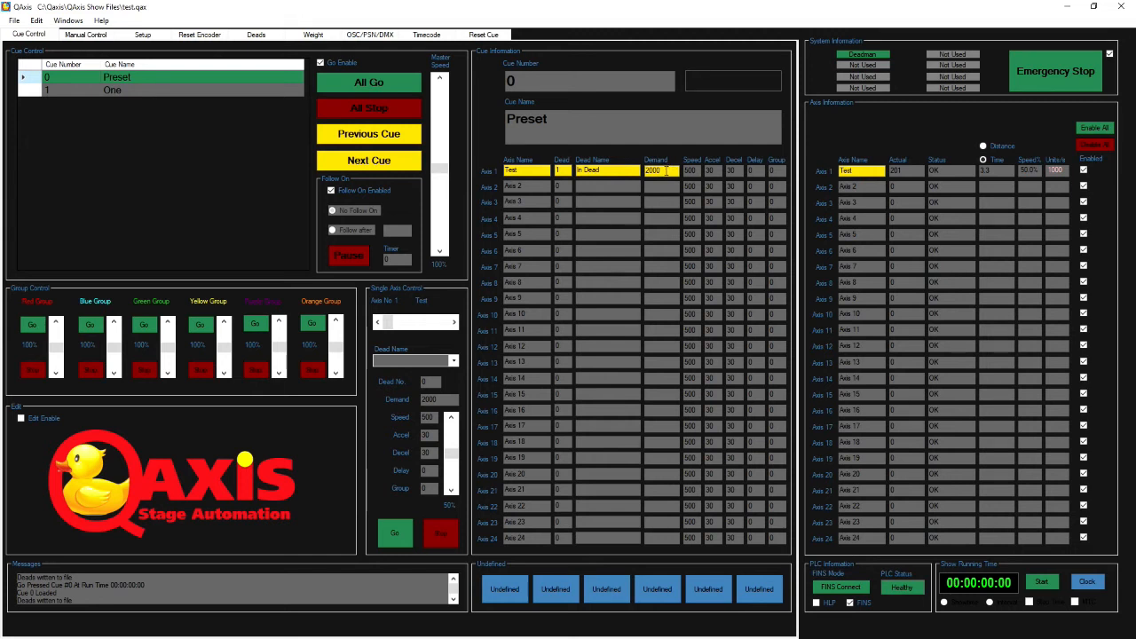
left_click(387, 87)
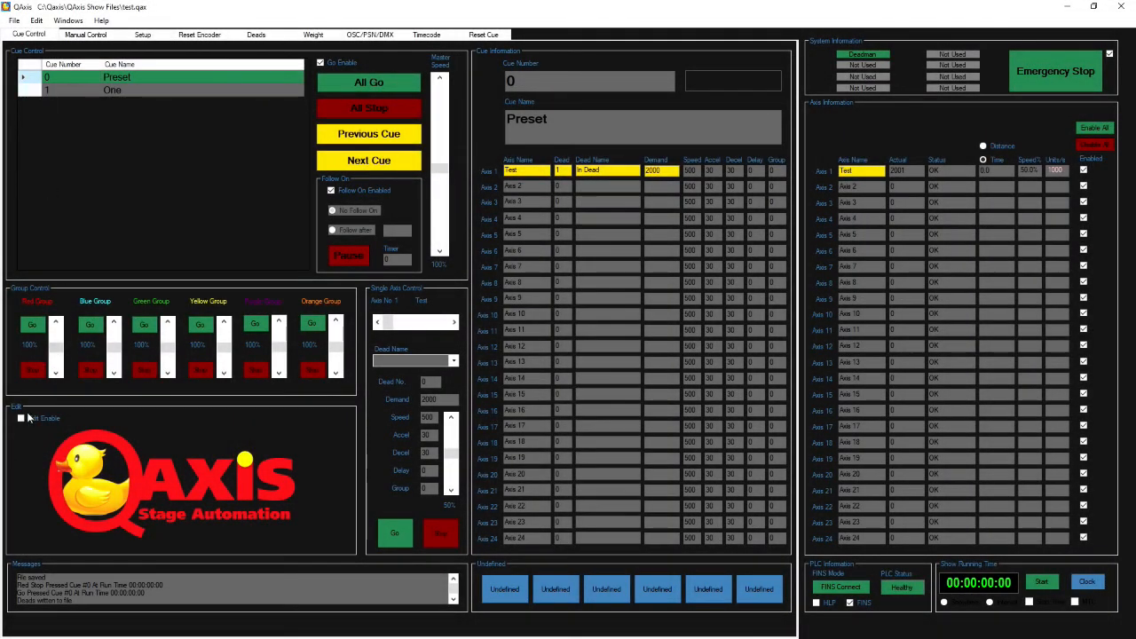
- Enable cue editing and create a new cue with number 2 and the name Two
left_click(27, 418)
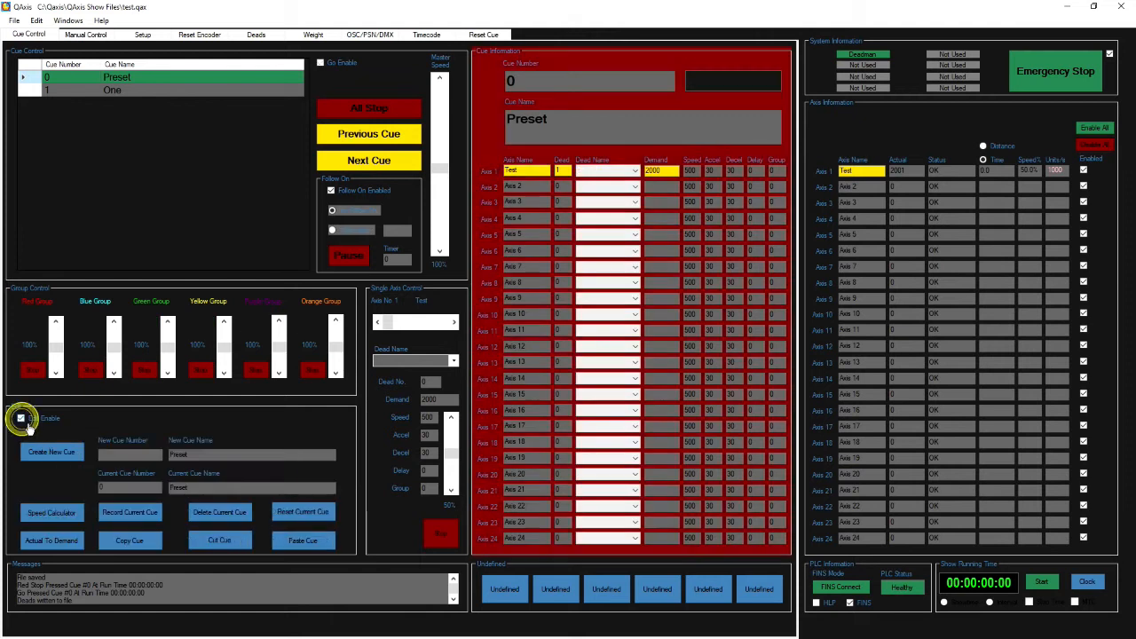
double_click(217, 459)
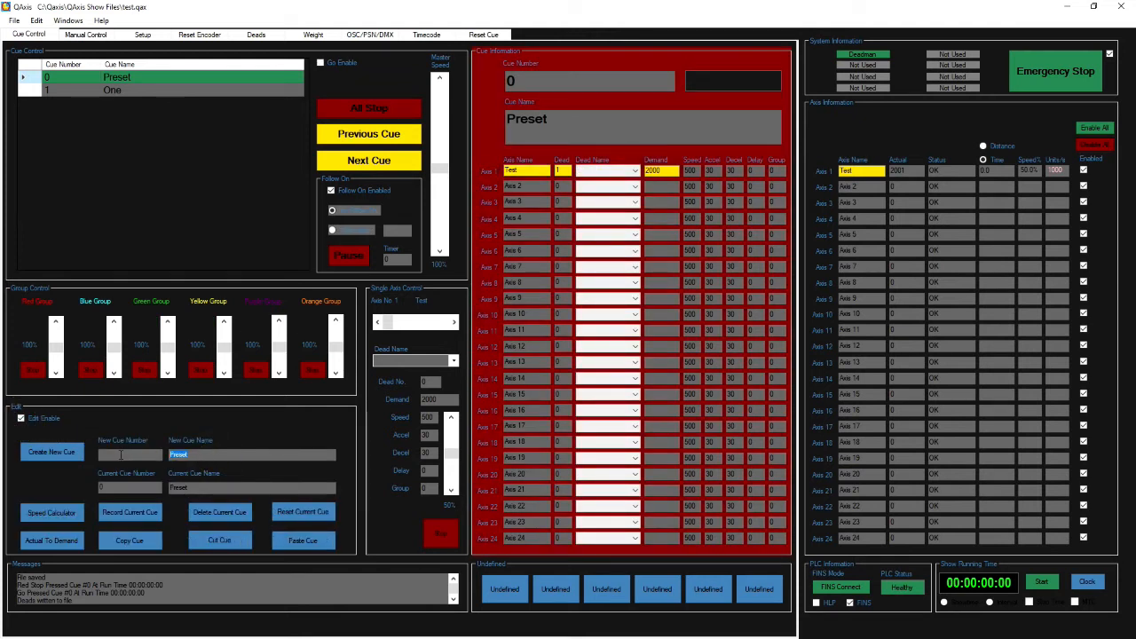
type("T")
left_click(134, 457)
type("2")
left_click(60, 451)
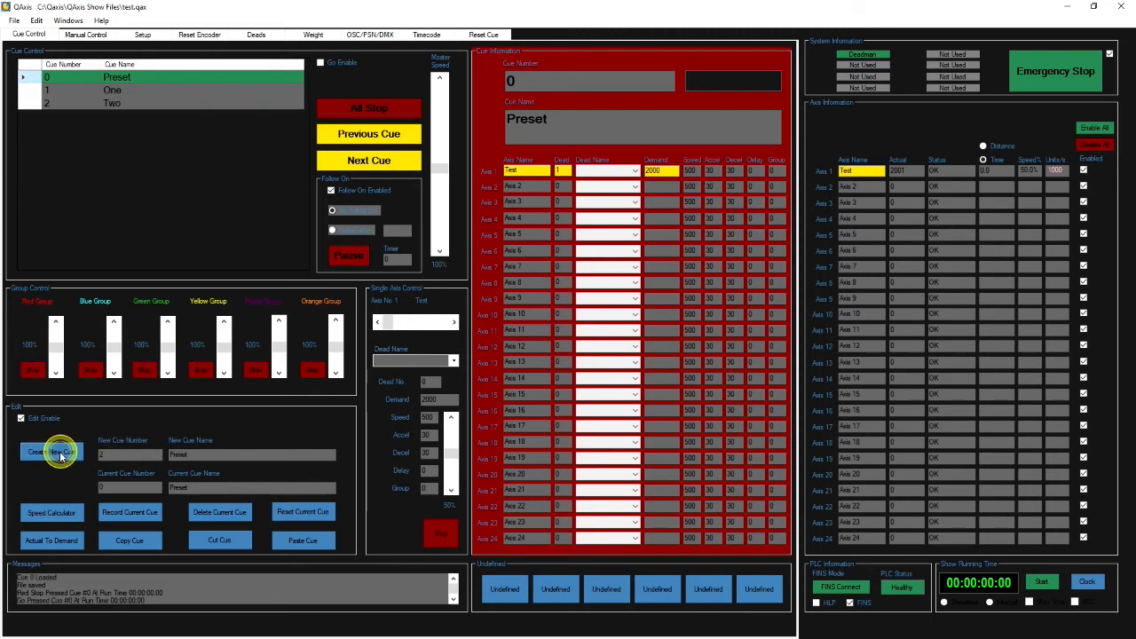
- Set the Test axis demand to 9000 in cue 2 and run the cue
left_click(93, 105)
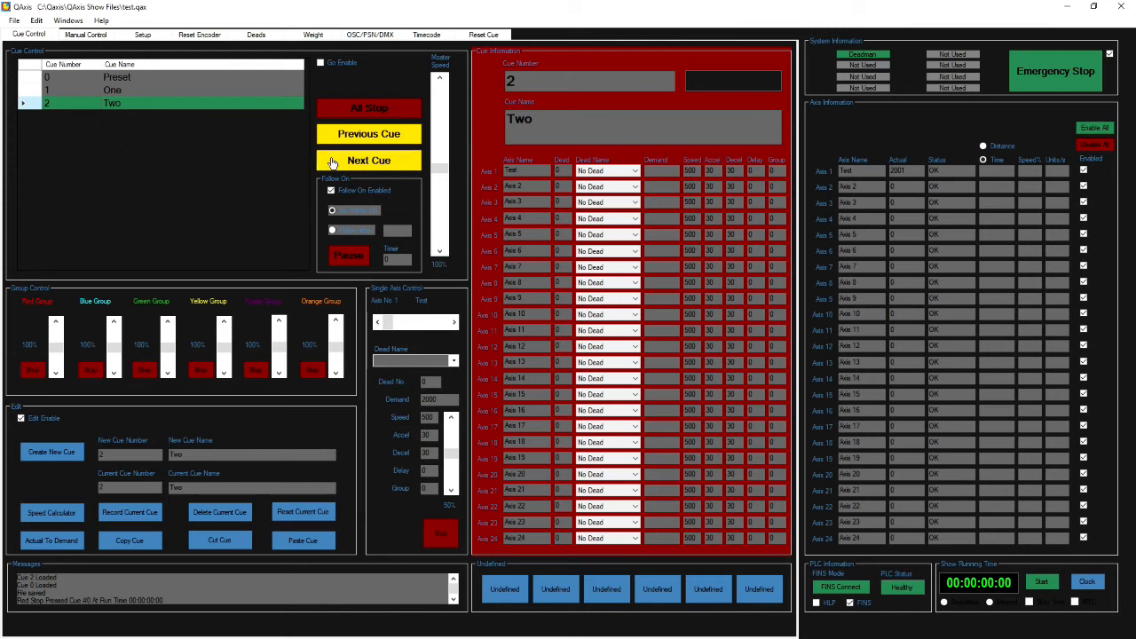
left_click(651, 171)
type("9000")
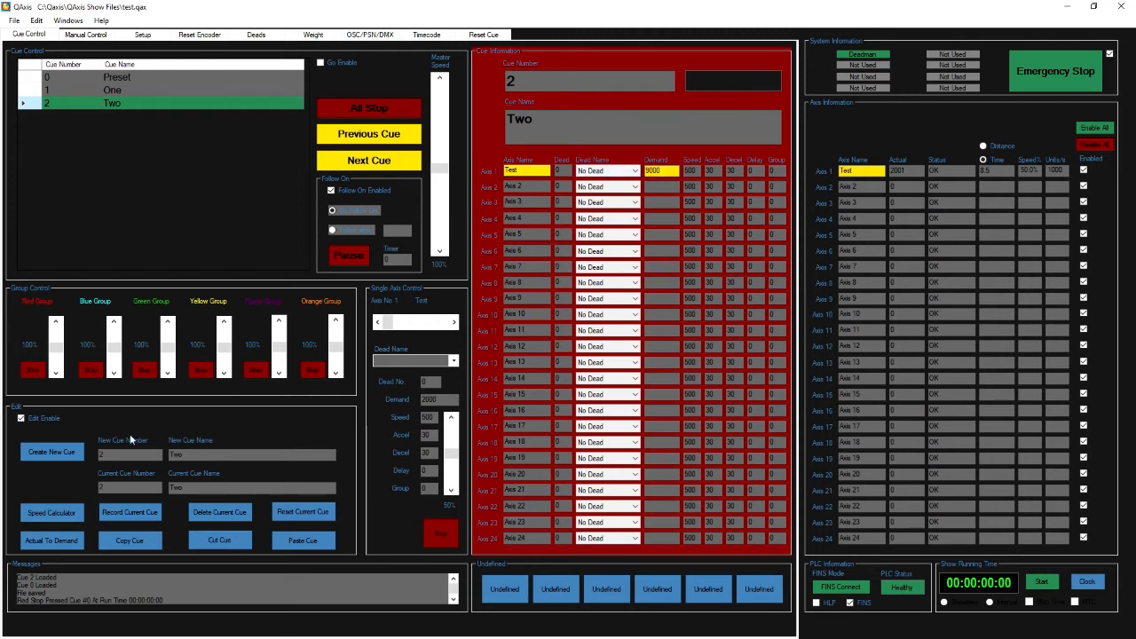
left_click(320, 62)
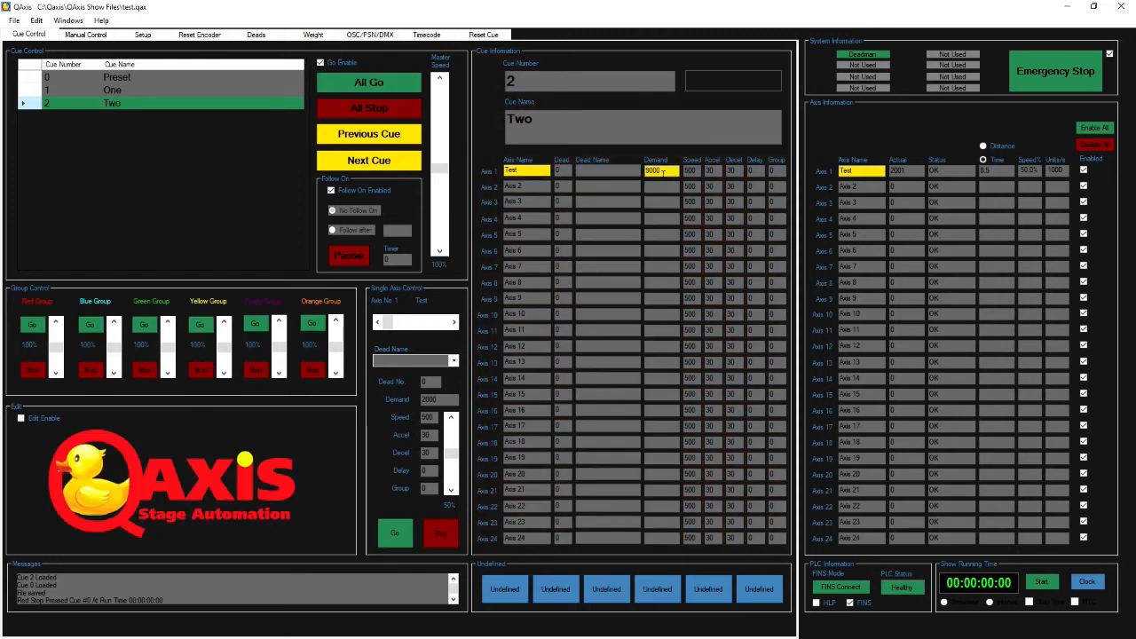
left_click(358, 82)
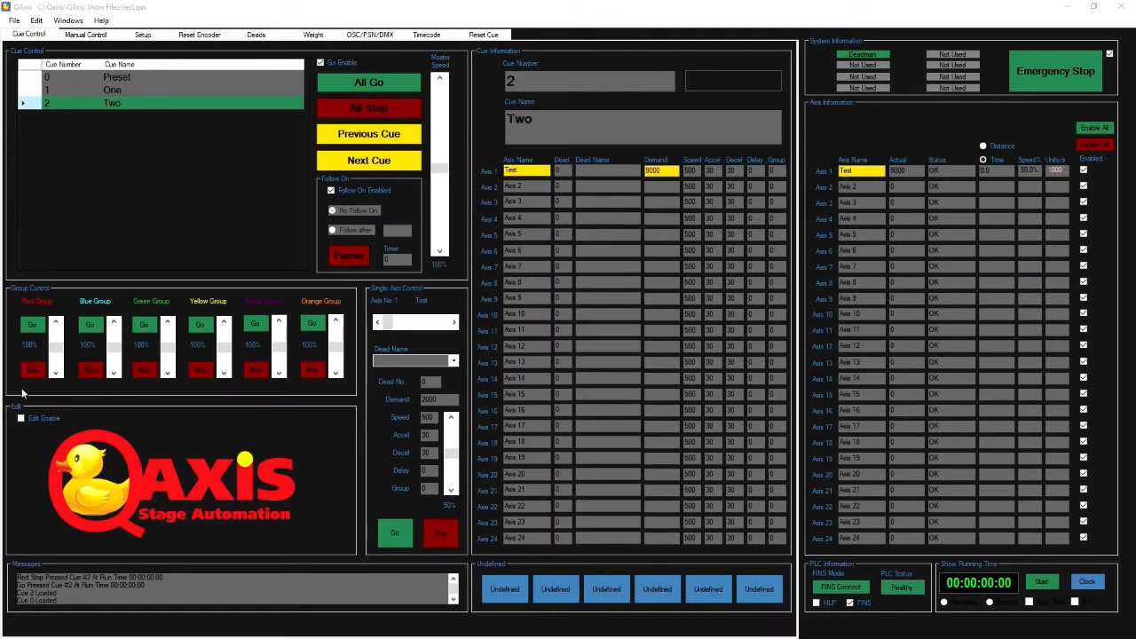
- Enable cue editing and create an intermediate cue numbered 1.7 and named In Between
left_click(21, 418)
double_click(186, 455)
type("In Between")
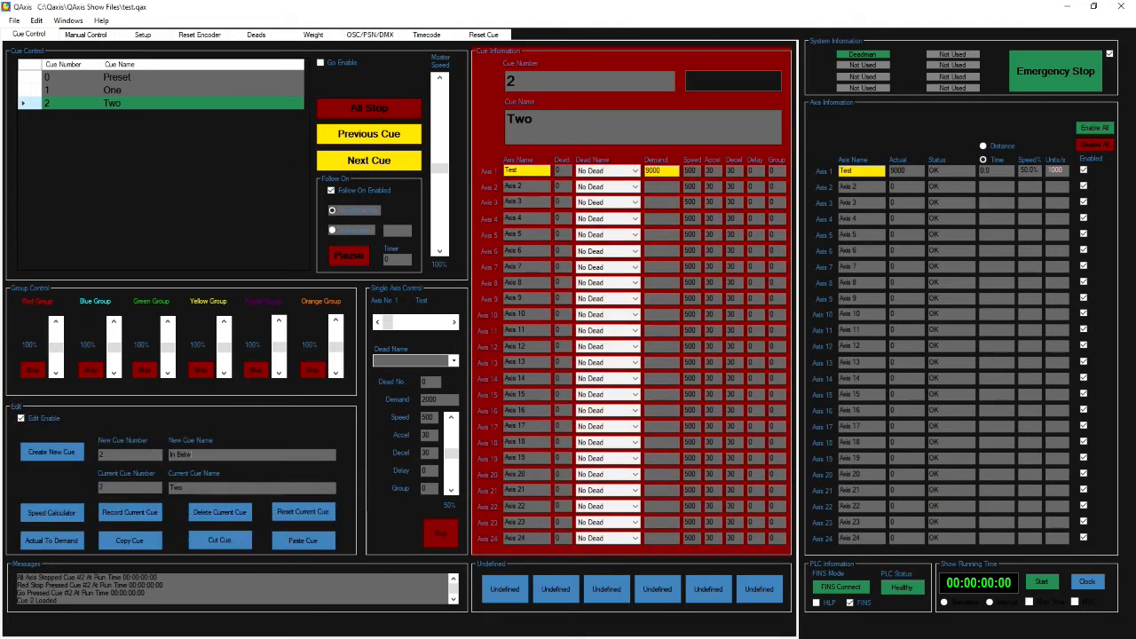
double_click(115, 454)
left_click(55, 454)
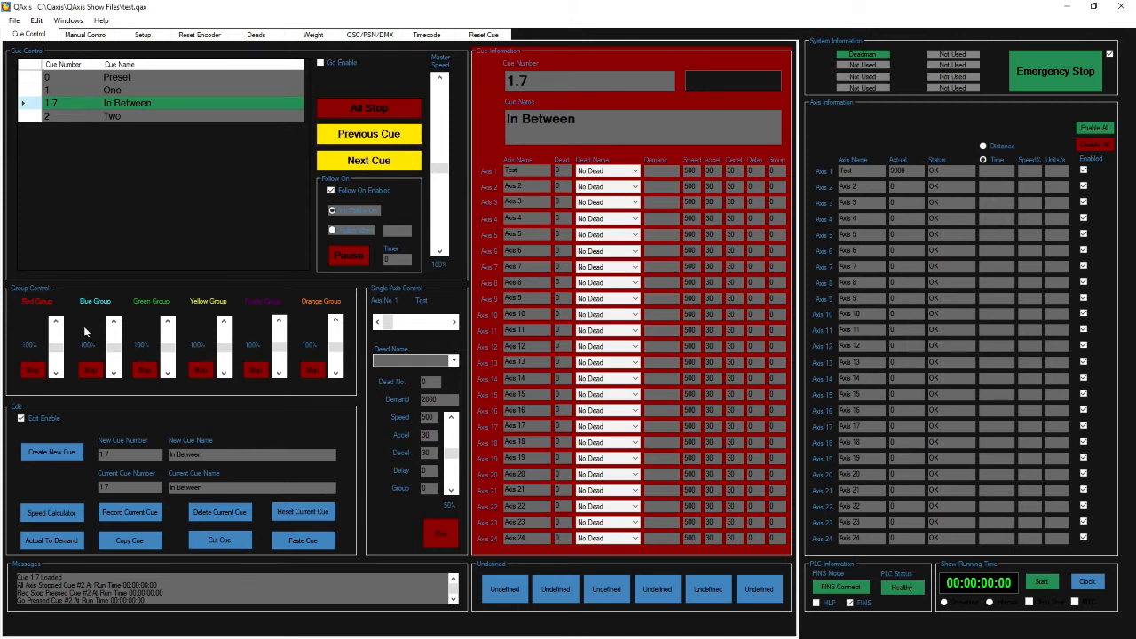
- Create another intermediate cue numbered 1.3 and named In Between 2
left_click(215, 454)
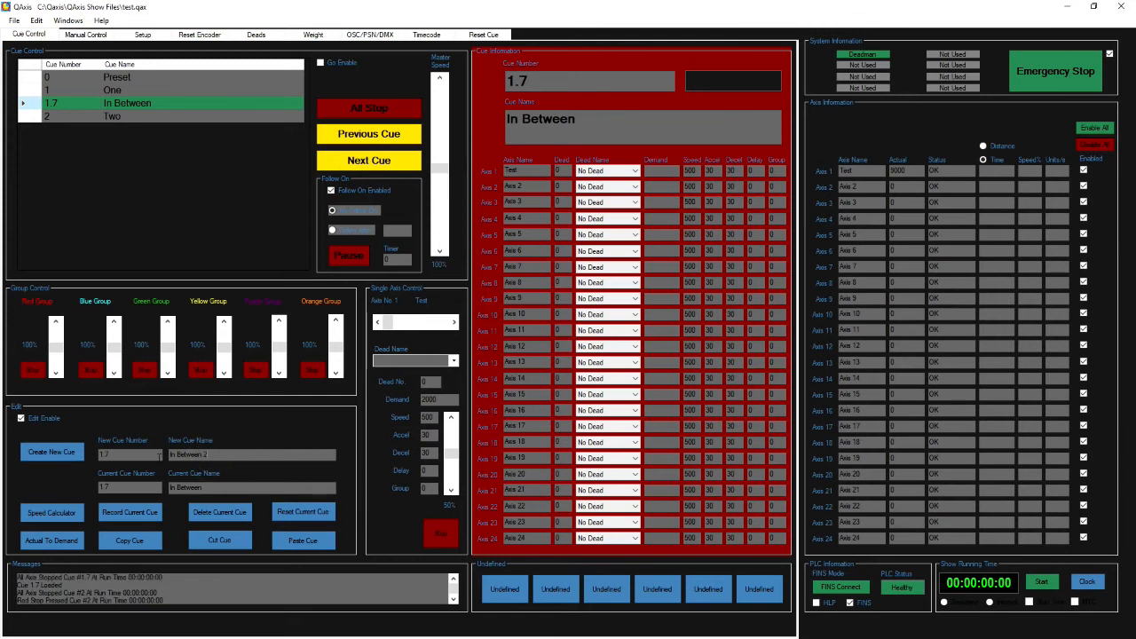
double_click(104, 453)
left_click(71, 449)
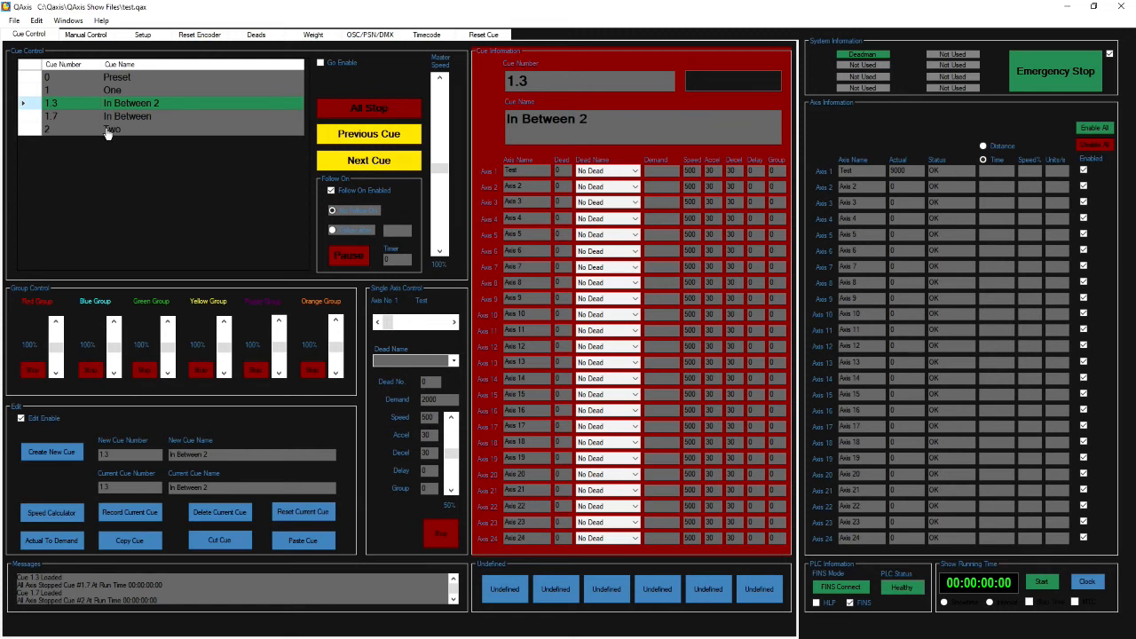
- Set the Test axis in cue 1.3 to demand 18000 and speed 800, and record the cue
left_click(655, 171)
type("18000")
double_click(694, 170)
type("800")
left_click(122, 514)
- Set the Test axis in cue 1.7 to demand 36000 and speed 300, and record the cue
left_click(146, 116)
left_click(654, 170)
type("36000")
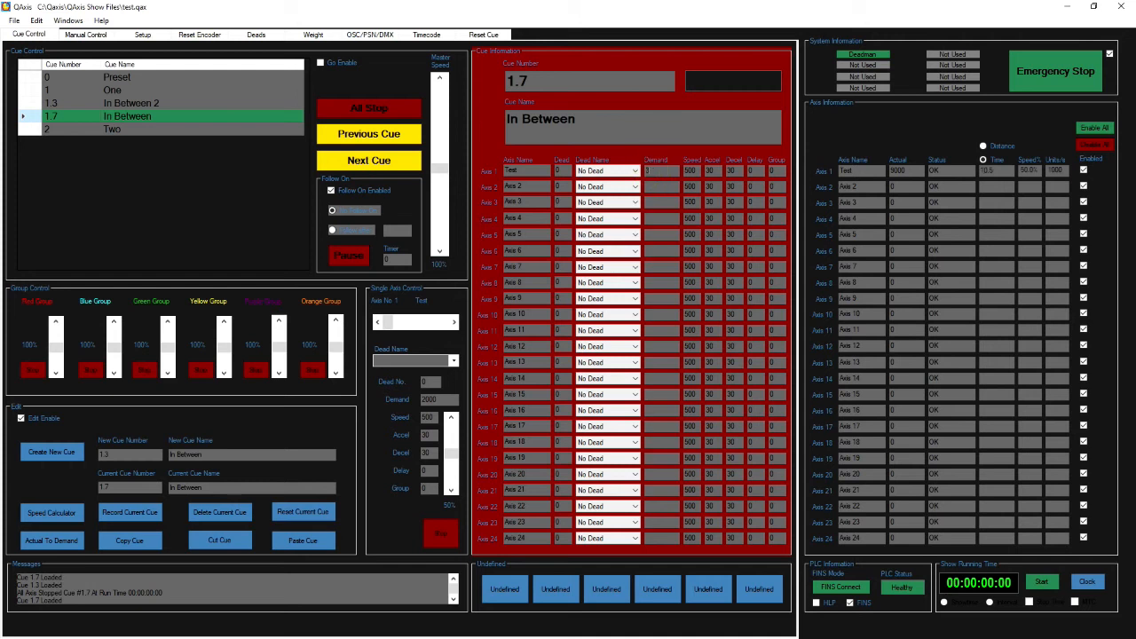
double_click(690, 171)
type("300")
left_click(131, 511)
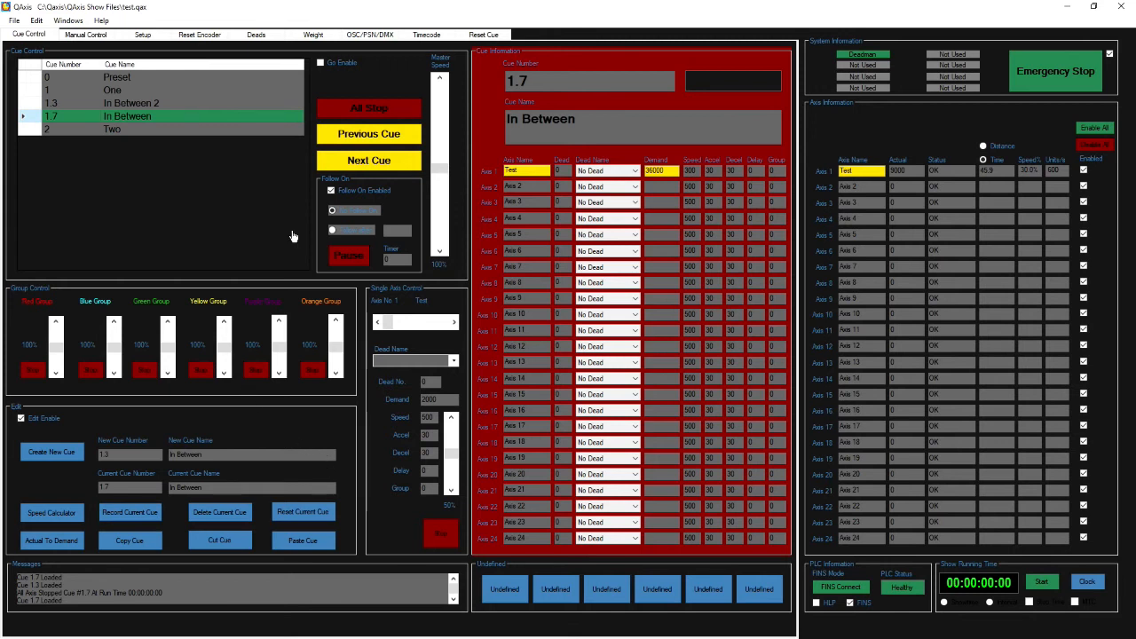
- Enable Go and load each cue in order from Preset to Two to review its Test axis values
left_click(320, 63)
left_click(34, 79)
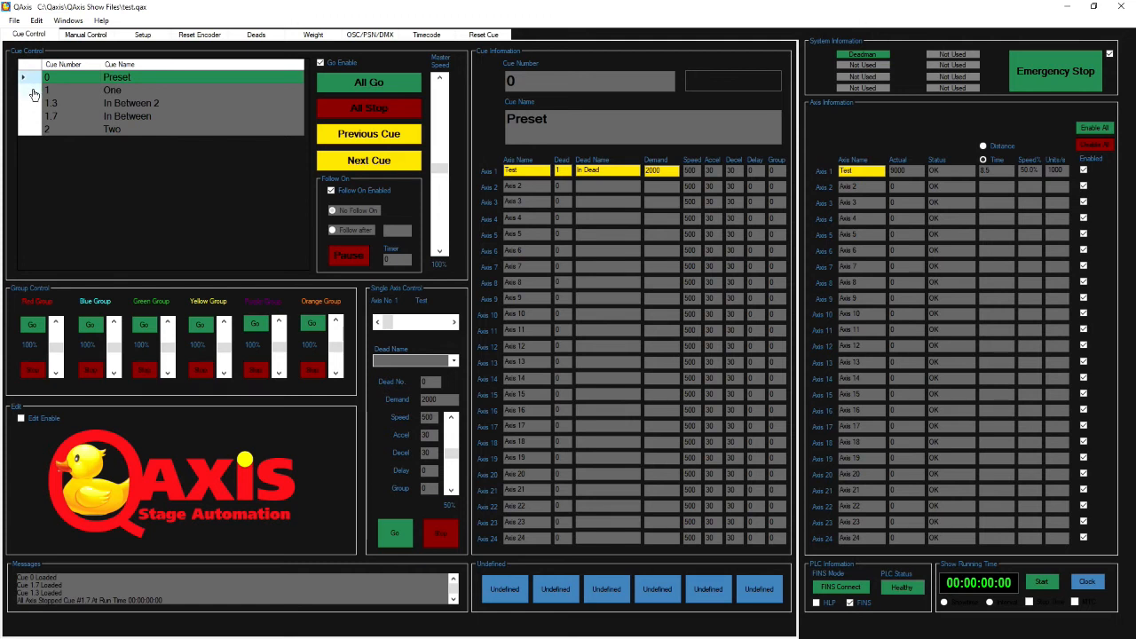
left_click(35, 92)
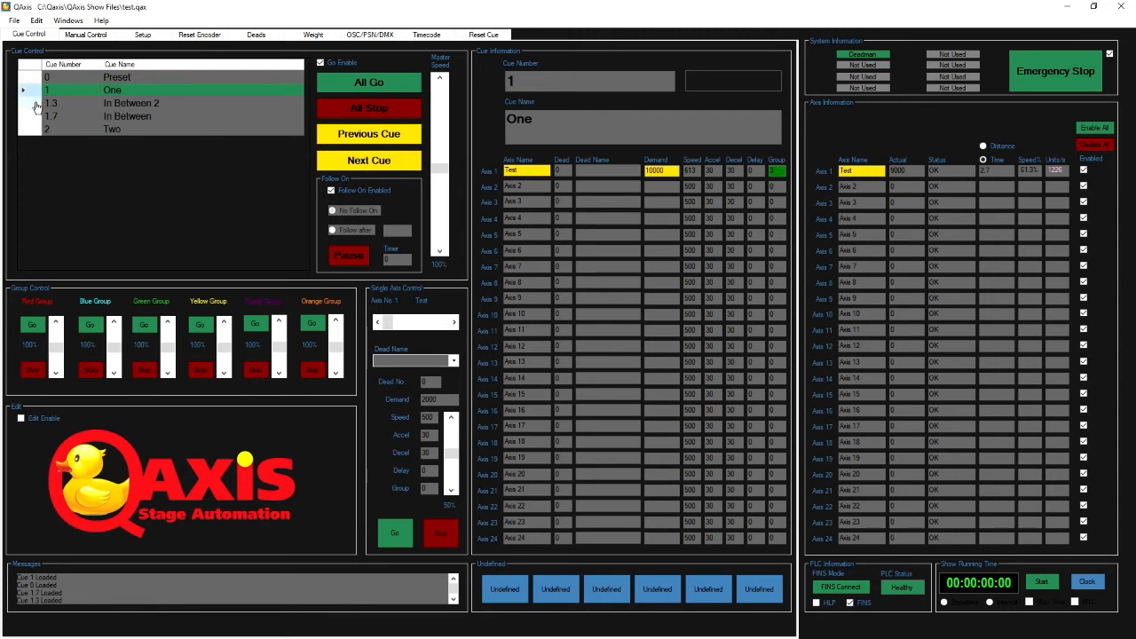
left_click(36, 104)
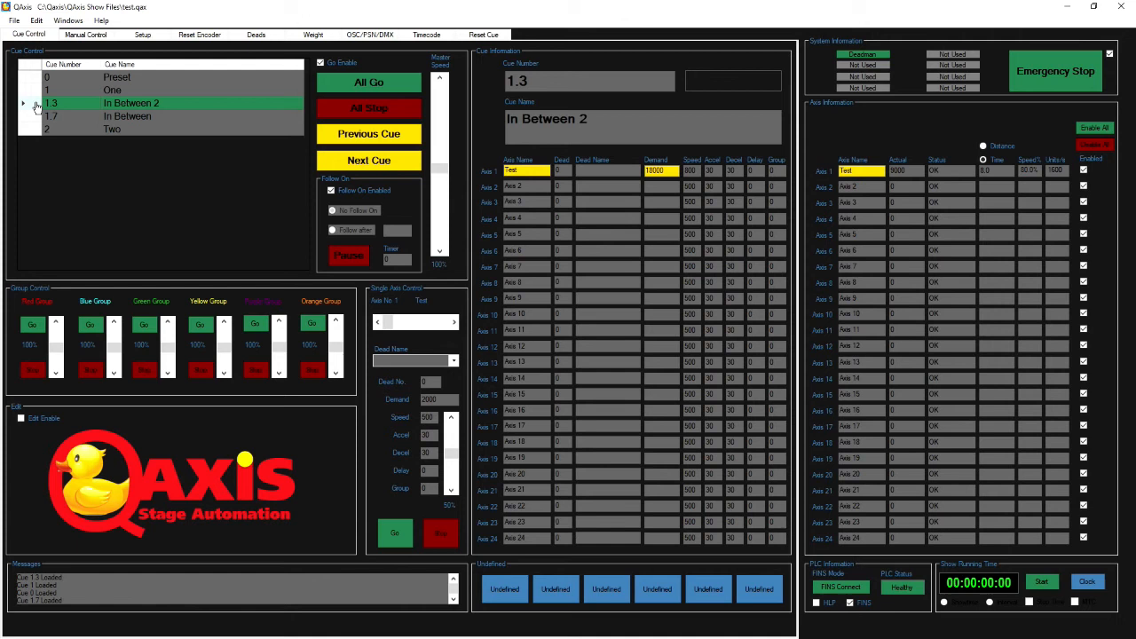
left_click(32, 118)
left_click(33, 119)
left_click(29, 132)
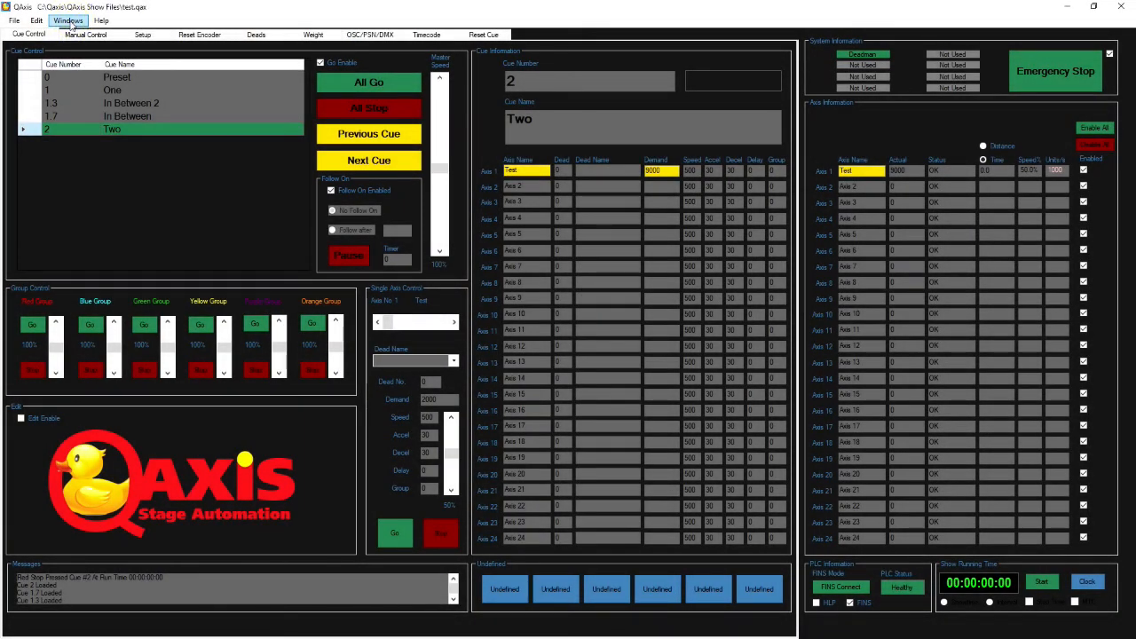
- Open the Revolve simulator and compare the demand positions of cues 1.7, 1.3, 1 and 0
left_click(71, 24)
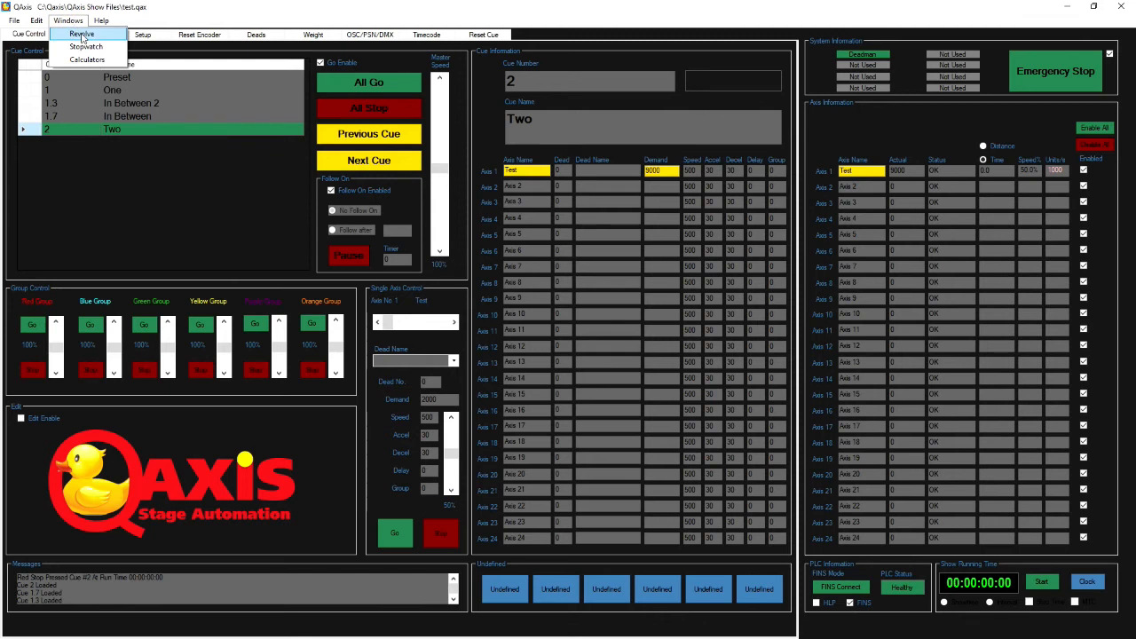
left_click(82, 34)
left_click_drag(86, 13, 673, 323)
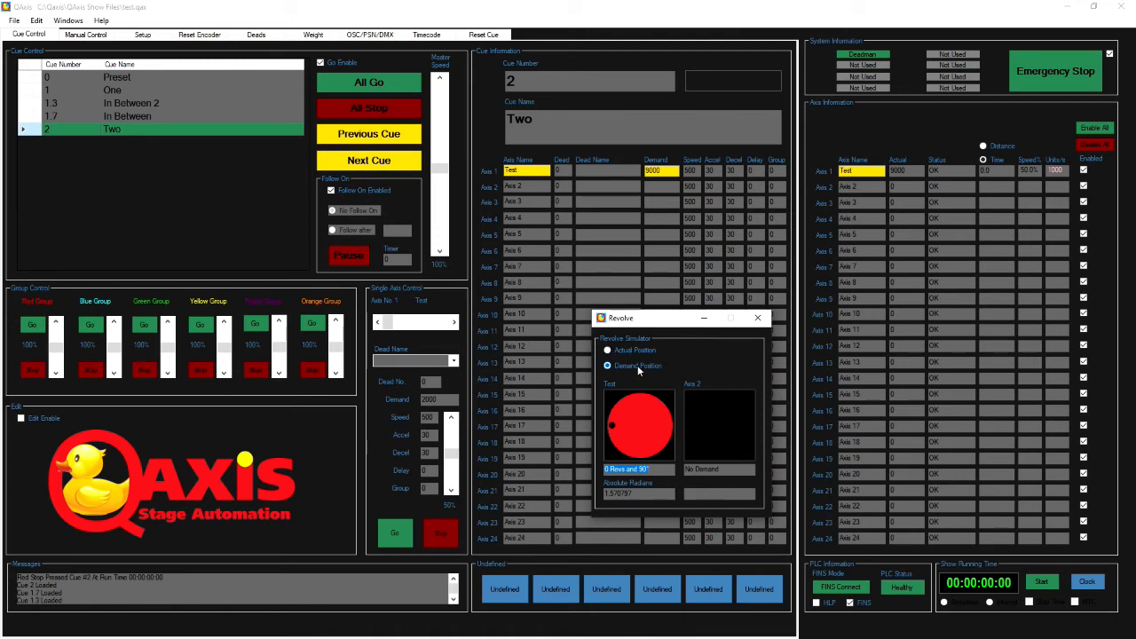
left_click(27, 118)
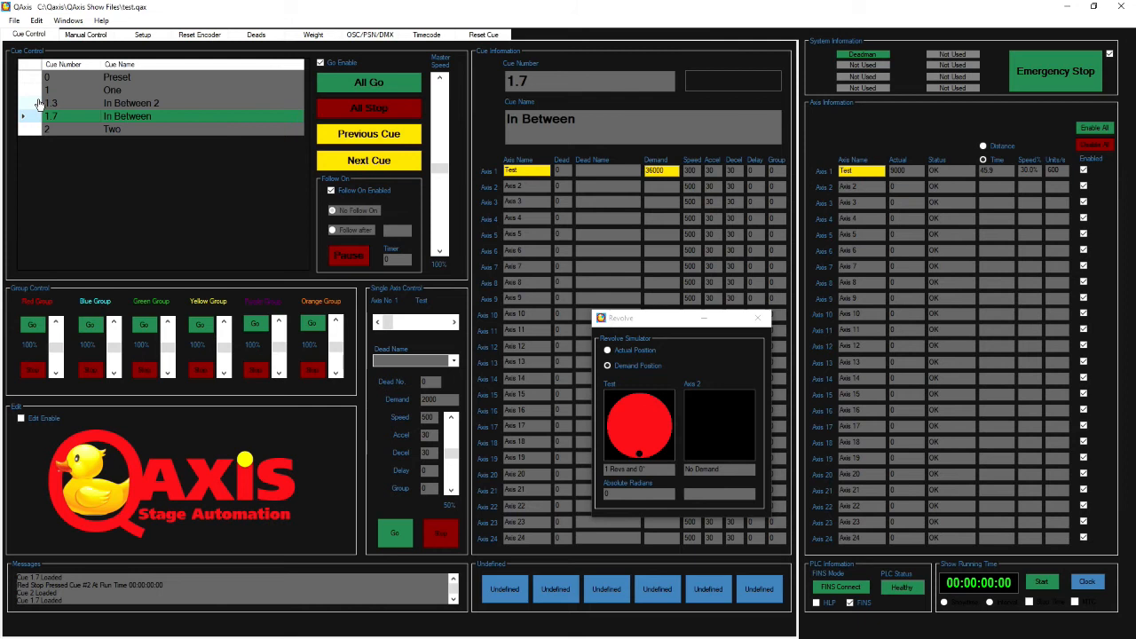
left_click(35, 103)
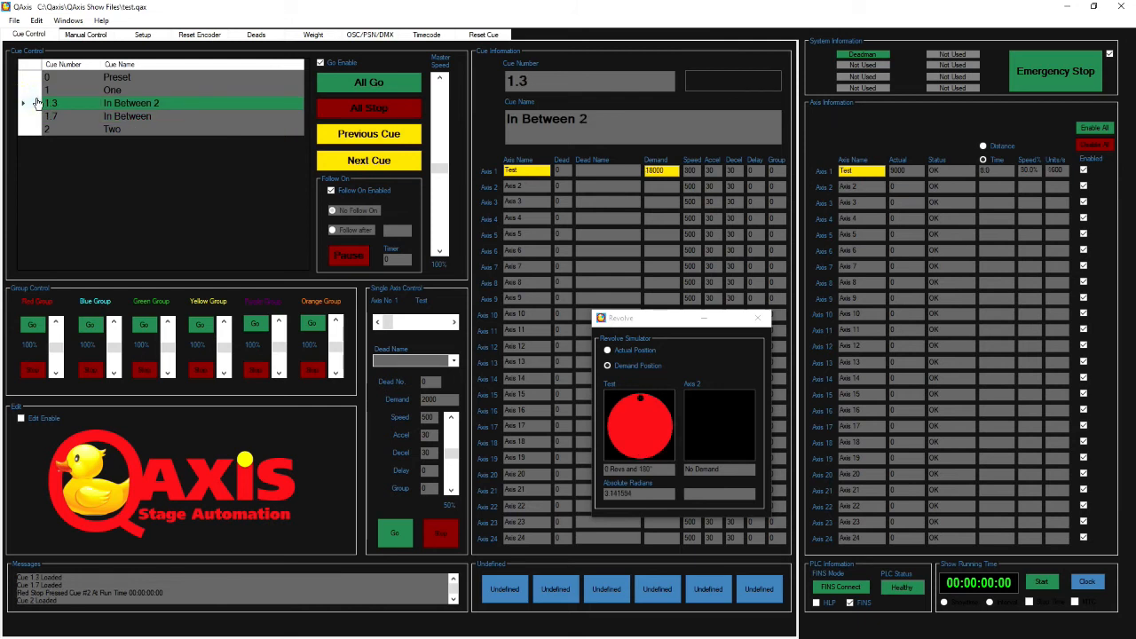
left_click(32, 91)
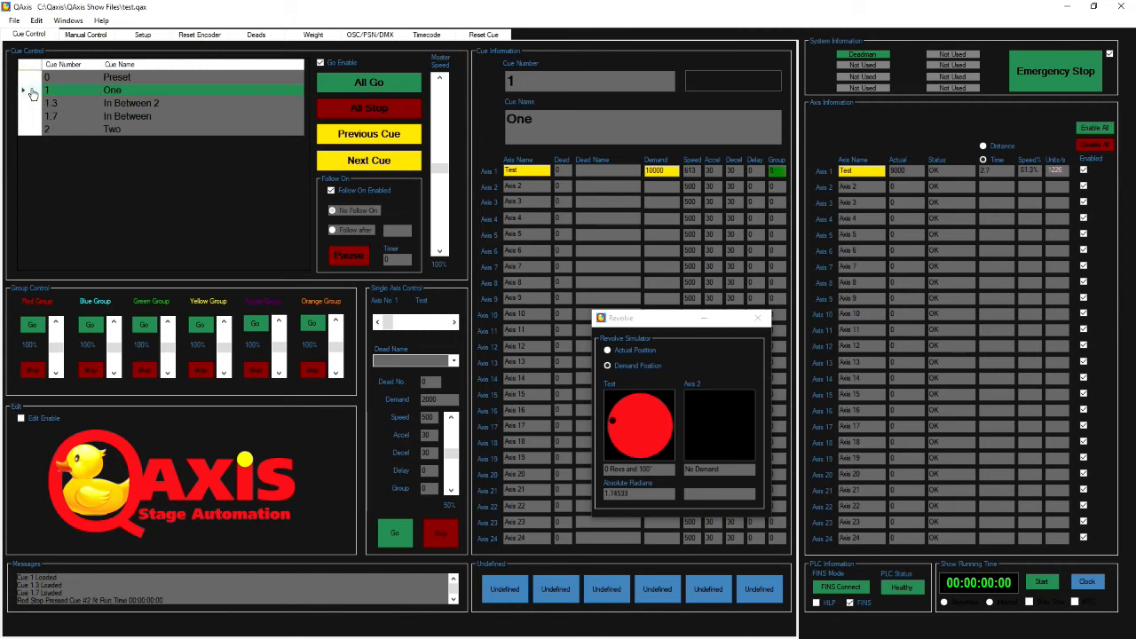
left_click(32, 80)
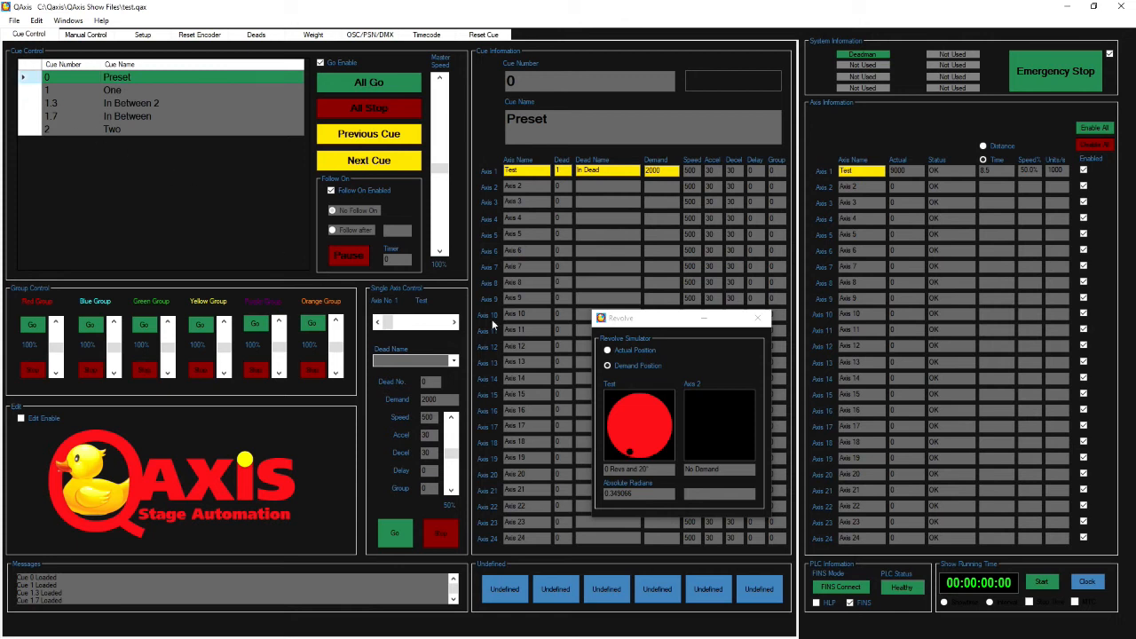
- Switch the Revolve simulator to Actual Position and run cue 1.3
left_click(613, 351)
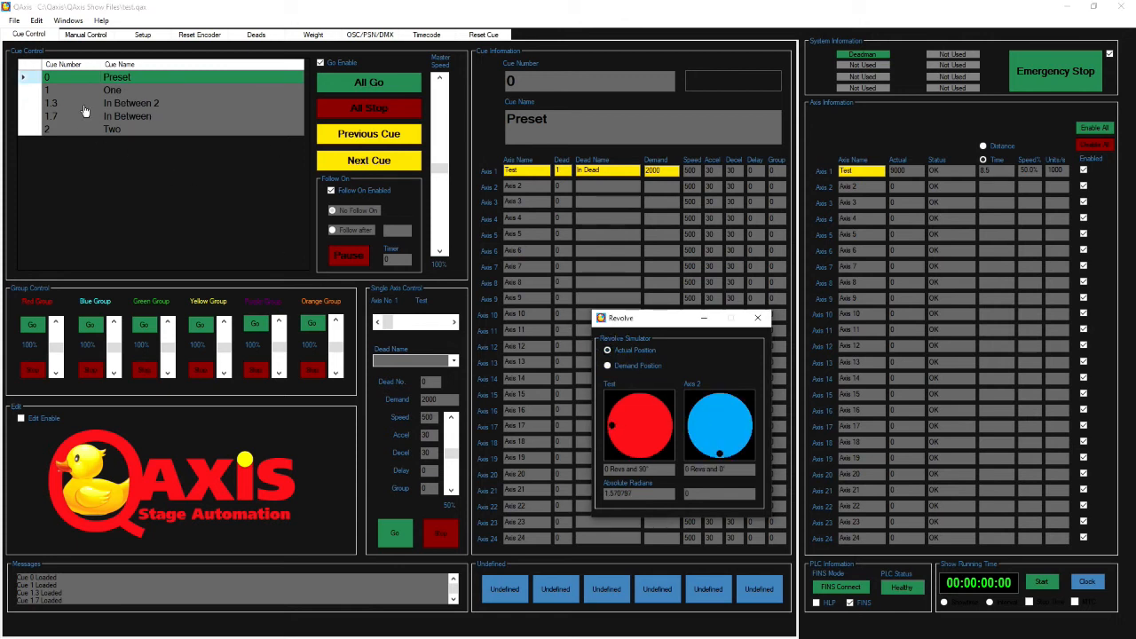
left_click(31, 105)
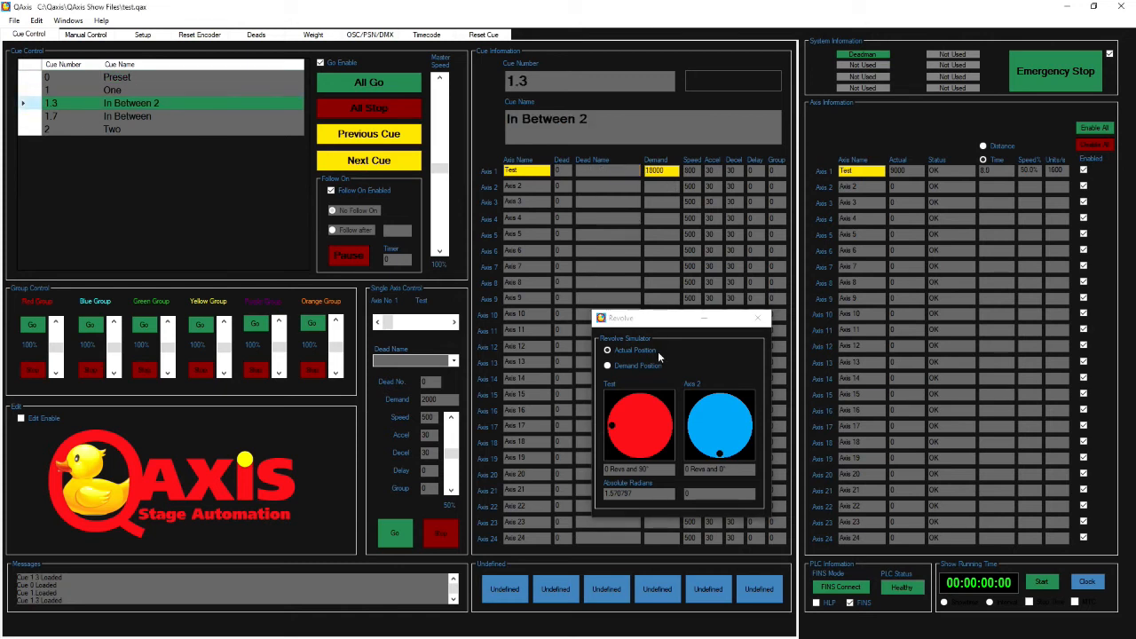
left_click(386, 81)
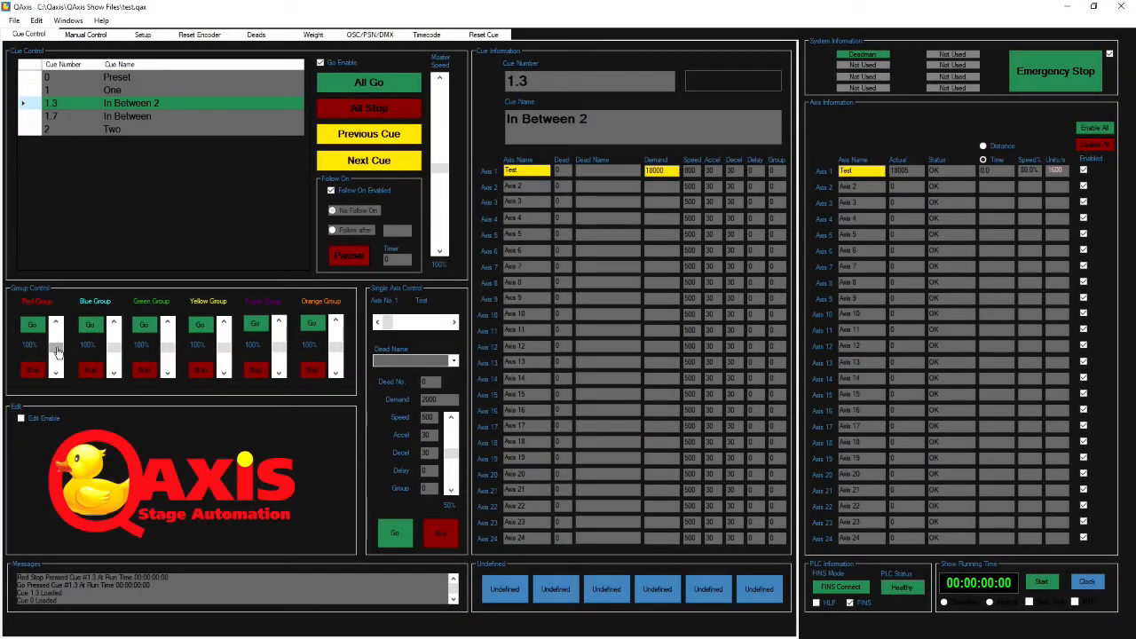
- Show the weight settings and high and low limits for the axes
left_click(313, 36)
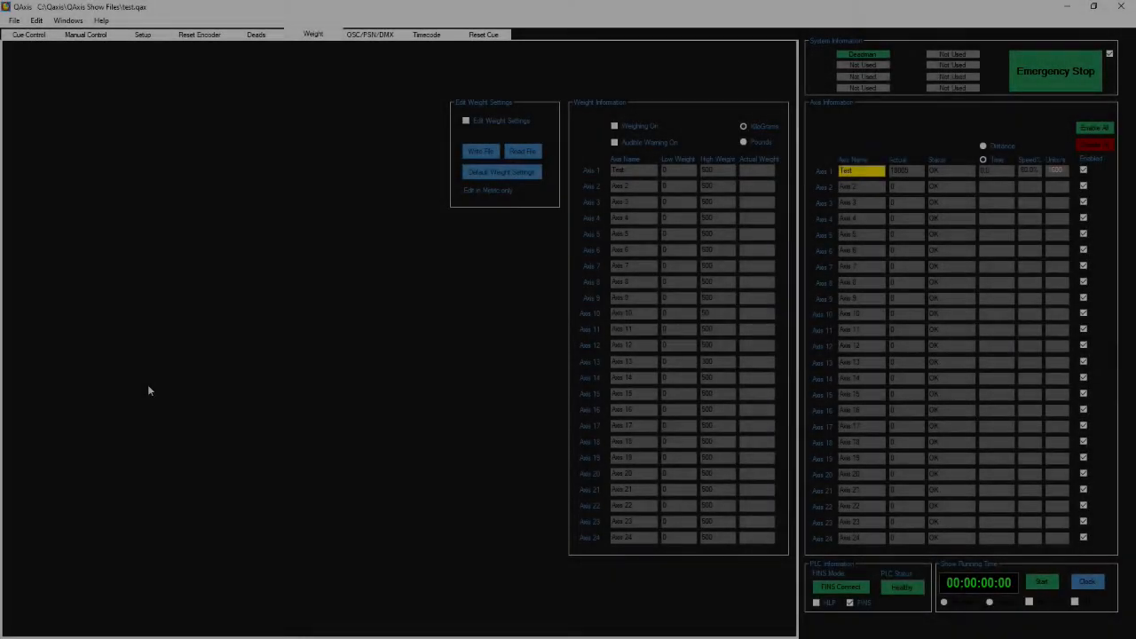
- Enable editing of the UDP settings, select tracker AXIS-01 for PosiStageNet data and enable UDP streaming
left_click(365, 36)
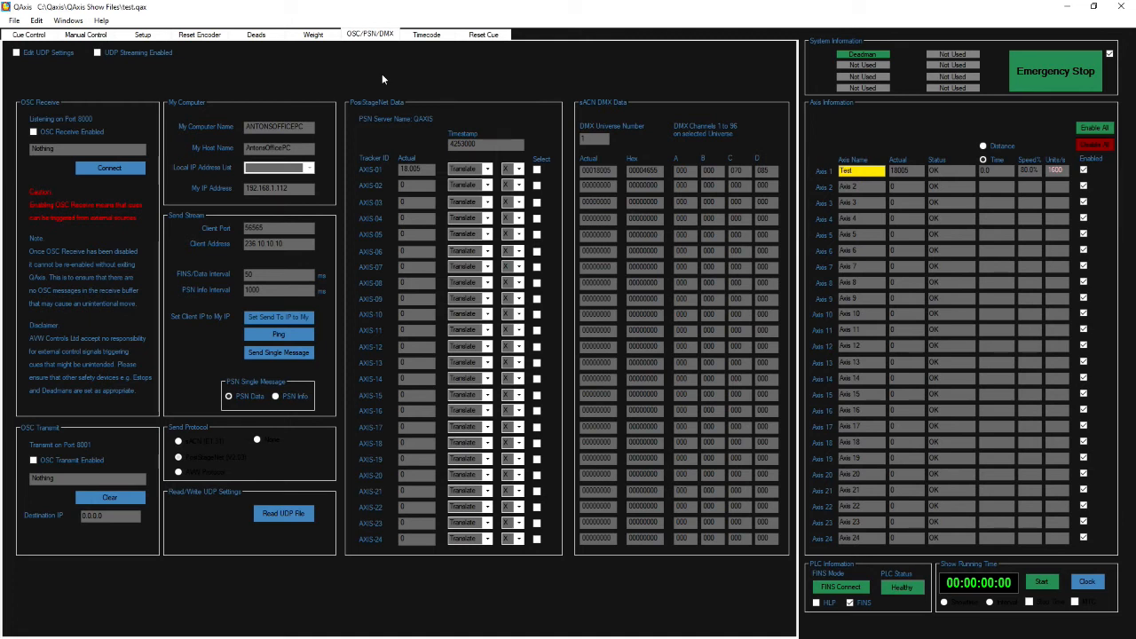
left_click(16, 52)
left_click(536, 169)
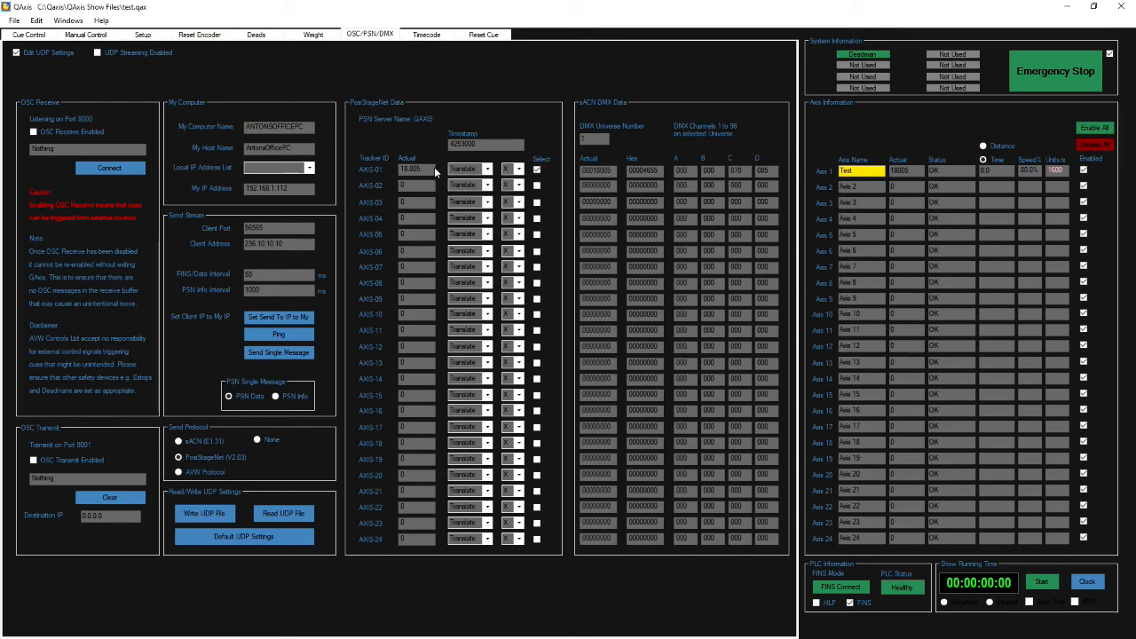
left_click(96, 53)
- Run cue 1.7 and return to the OSC/PSN/DMX data to watch the axis position being streamed
left_click(32, 39)
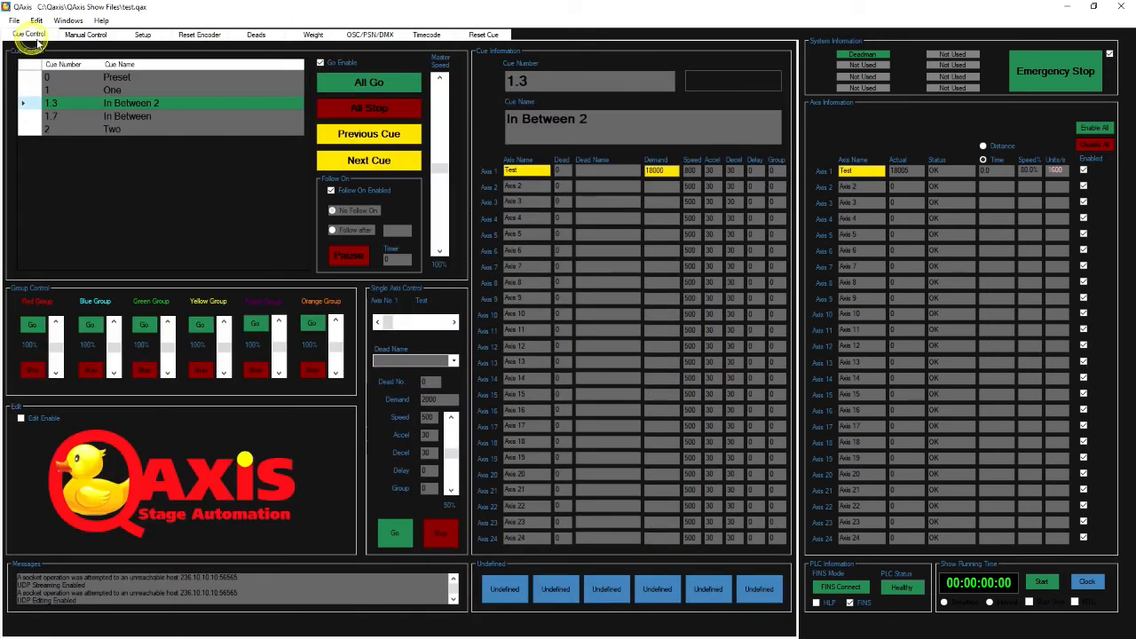
left_click(130, 120)
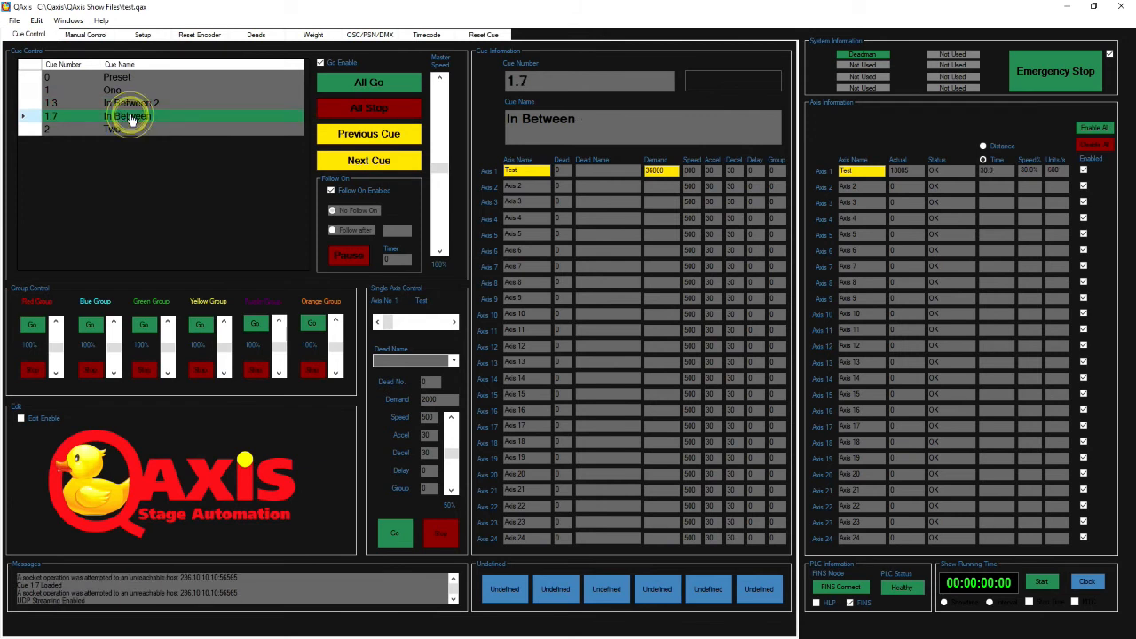
left_click(360, 82)
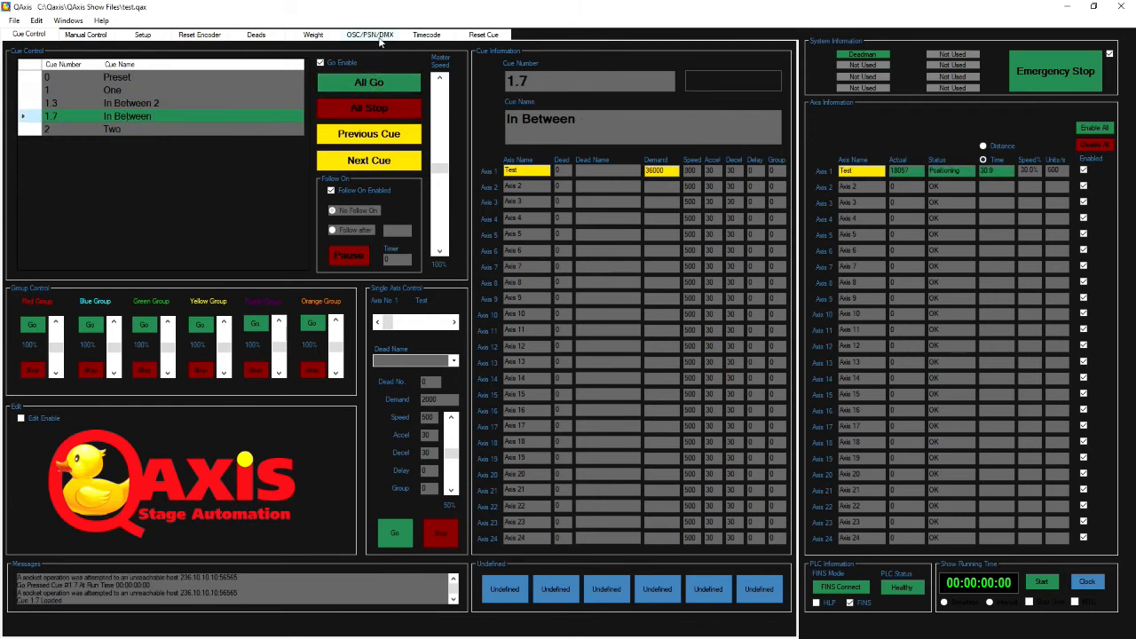
left_click(380, 37)
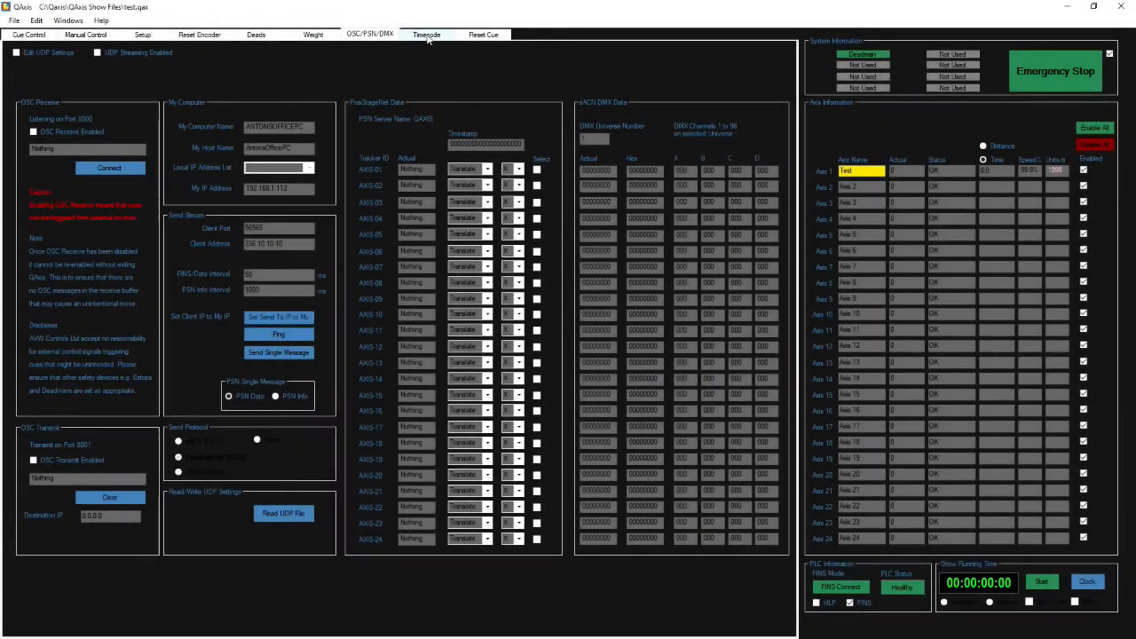
- Review the timecode script and the running clock's internal and external timecode options
left_click(427, 36)
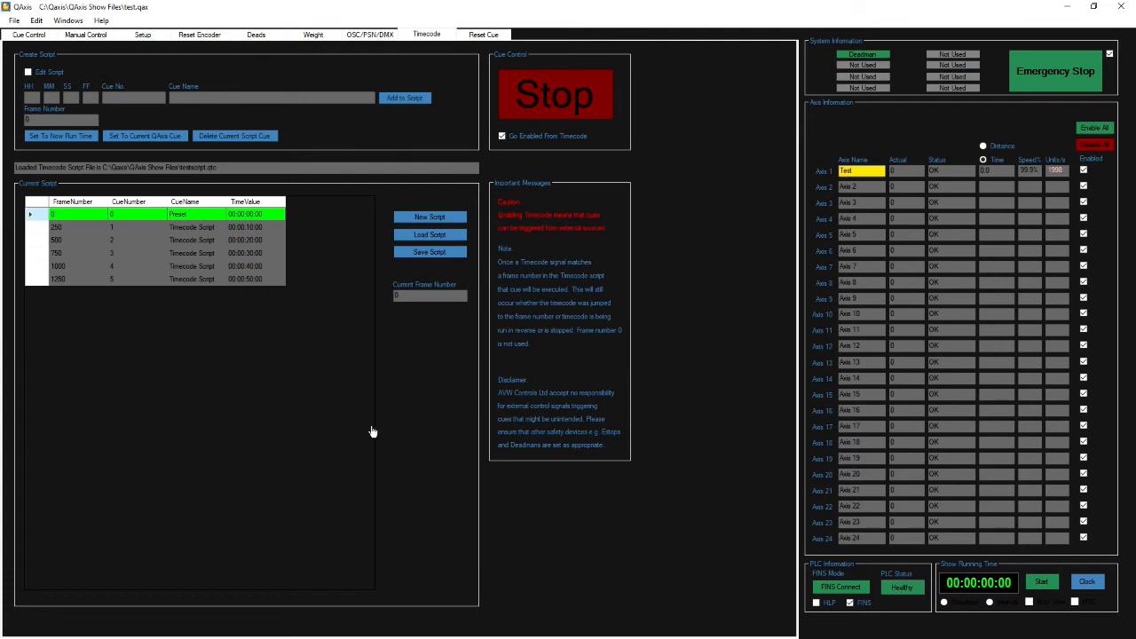
left_click(1089, 582)
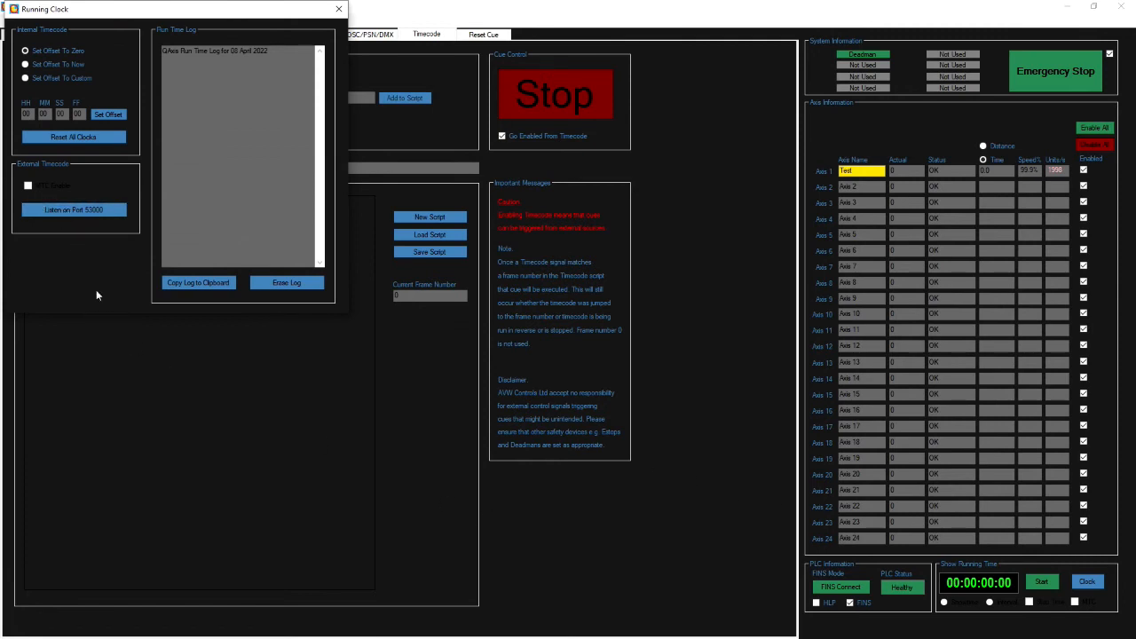
left_click(339, 10)
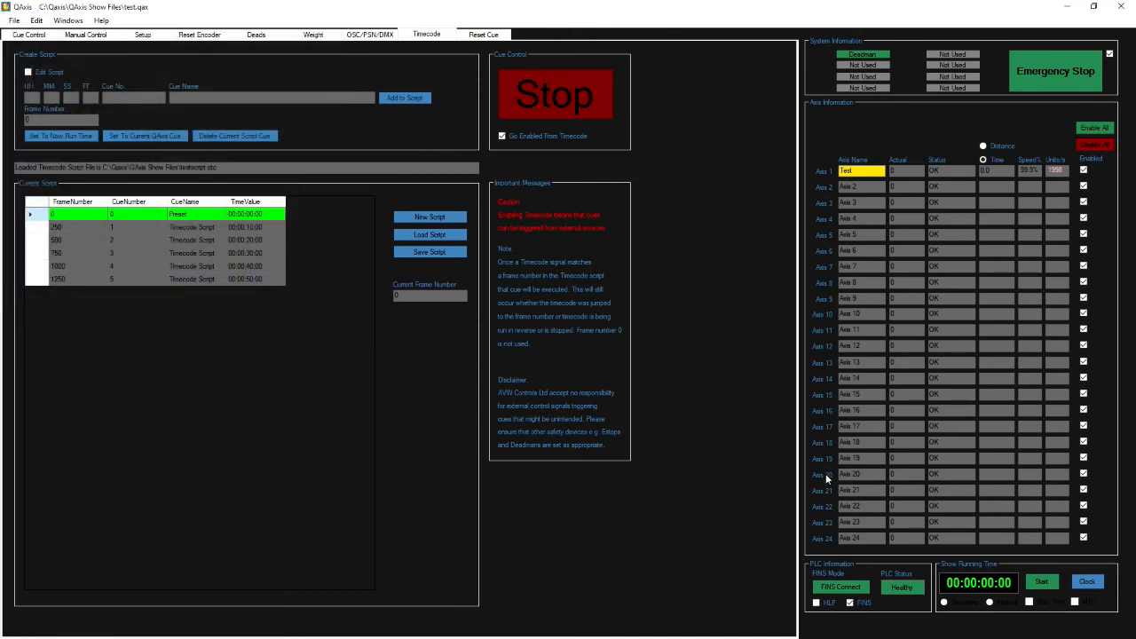
- Start the show clock to run the timecode script, stop it partway and resume it
left_click(1042, 585)
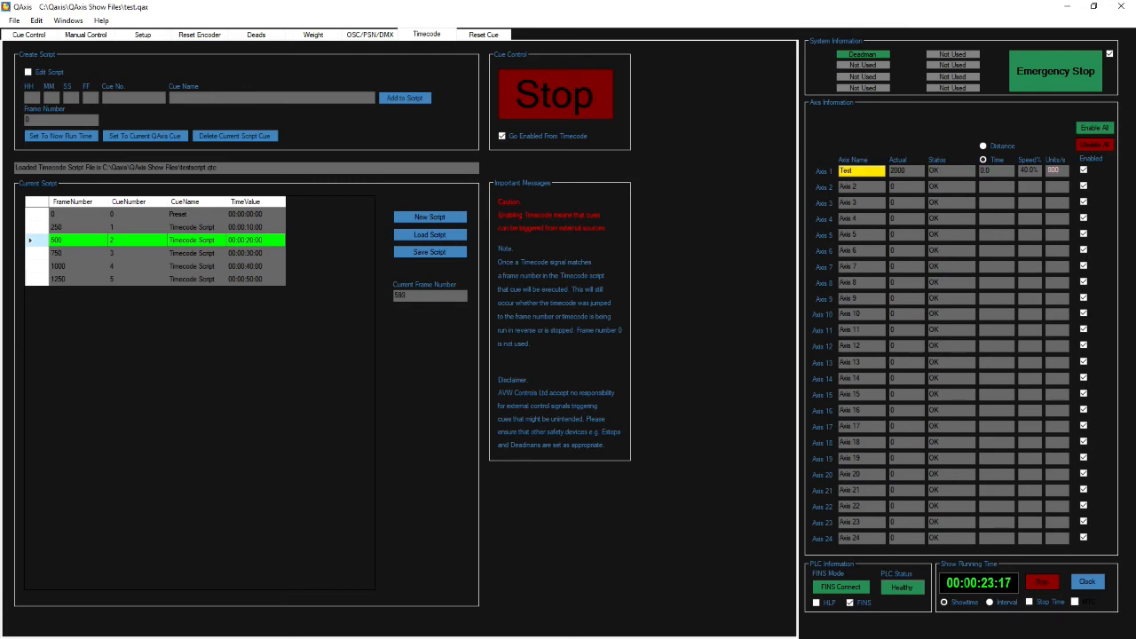
left_click(1047, 585)
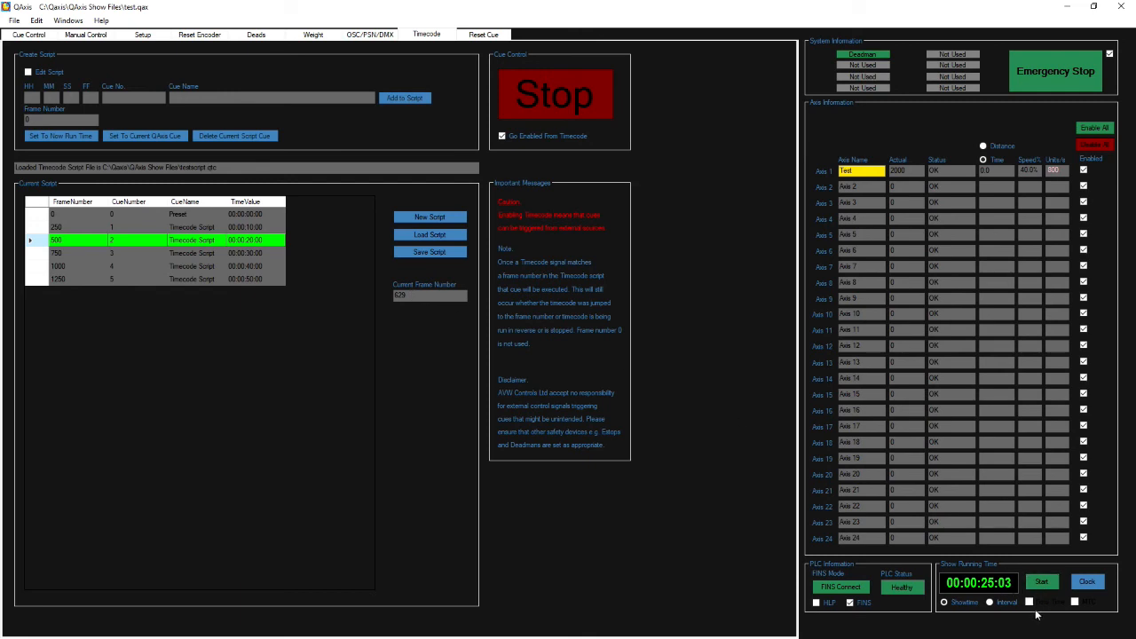
left_click(1042, 582)
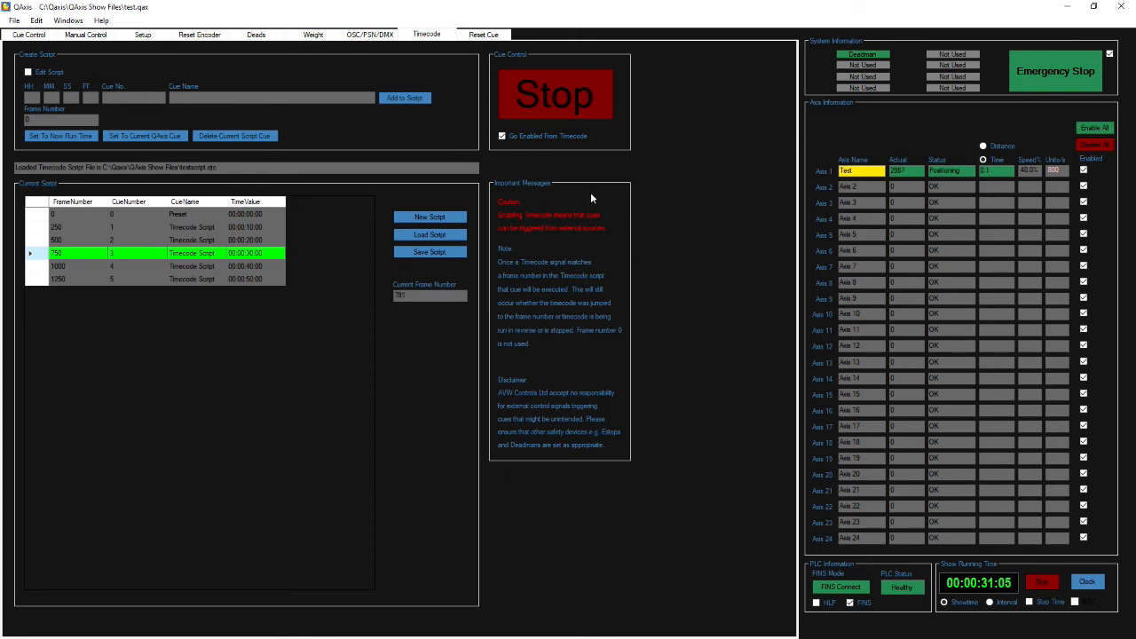
- Disable cue triggering from timecode while the clock runs, and enable it again
left_click(501, 137)
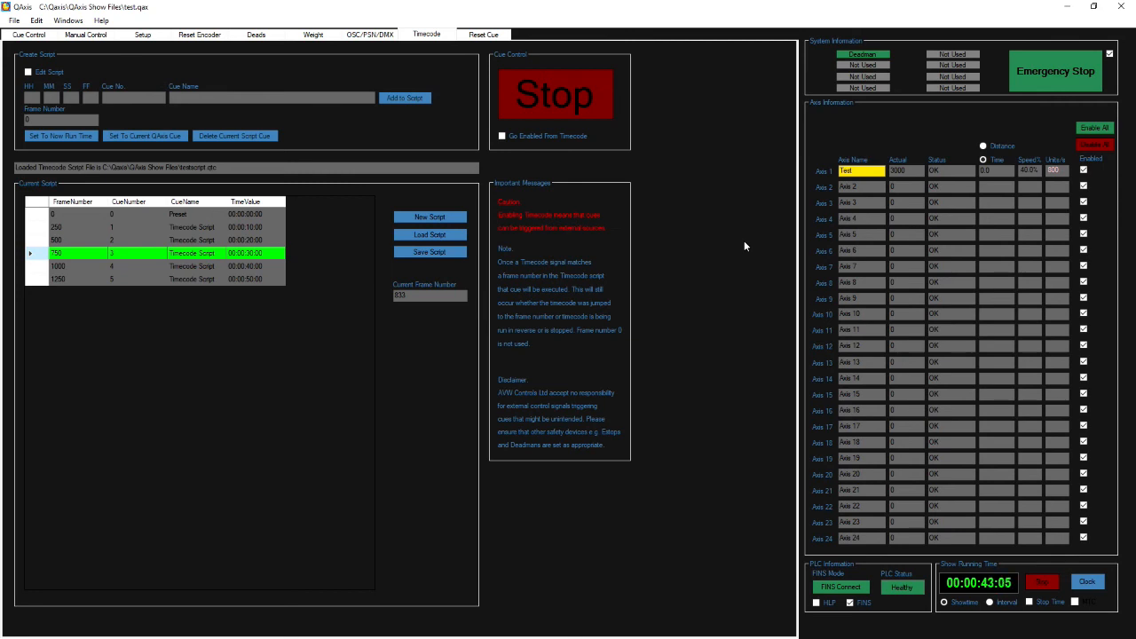
left_click(502, 136)
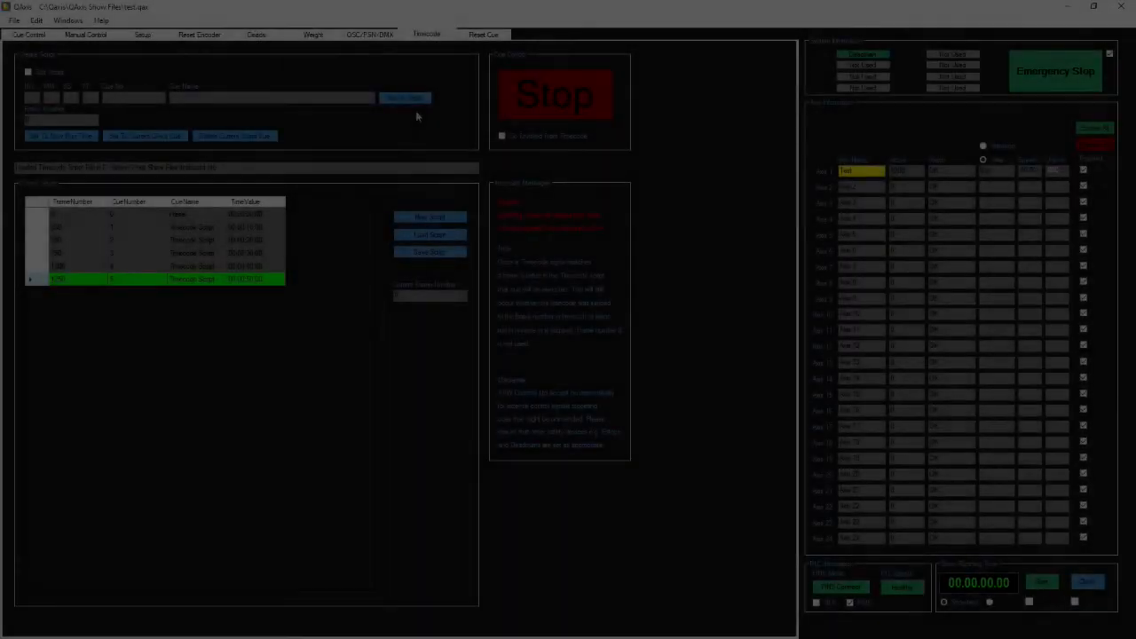
- Load Last Cue as the reset cue and run it
left_click(490, 36)
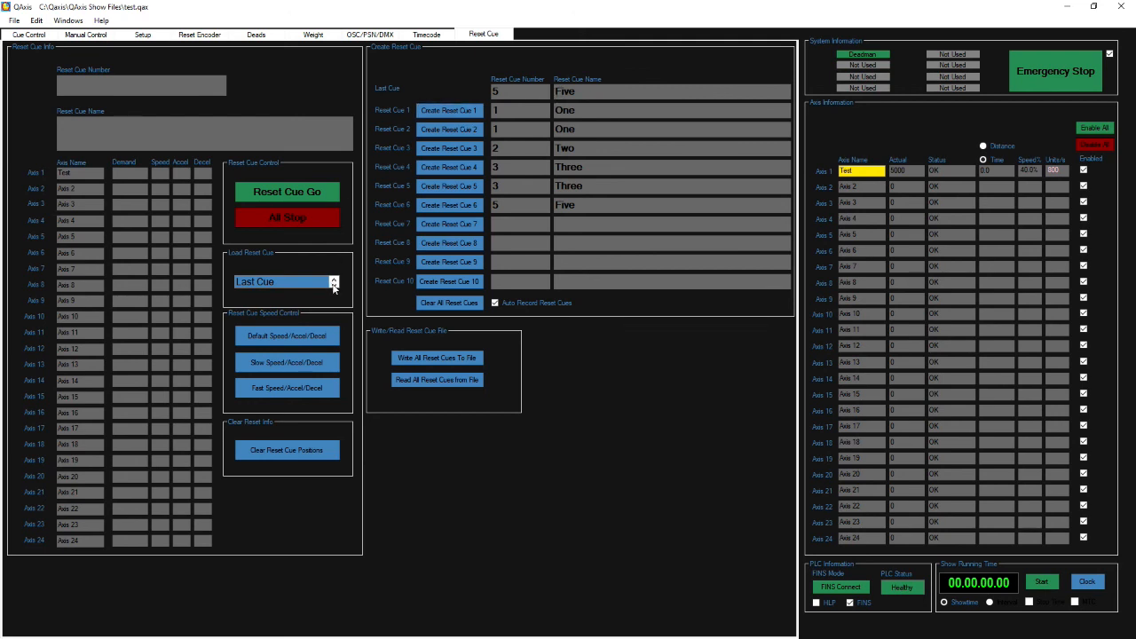
left_click(300, 283)
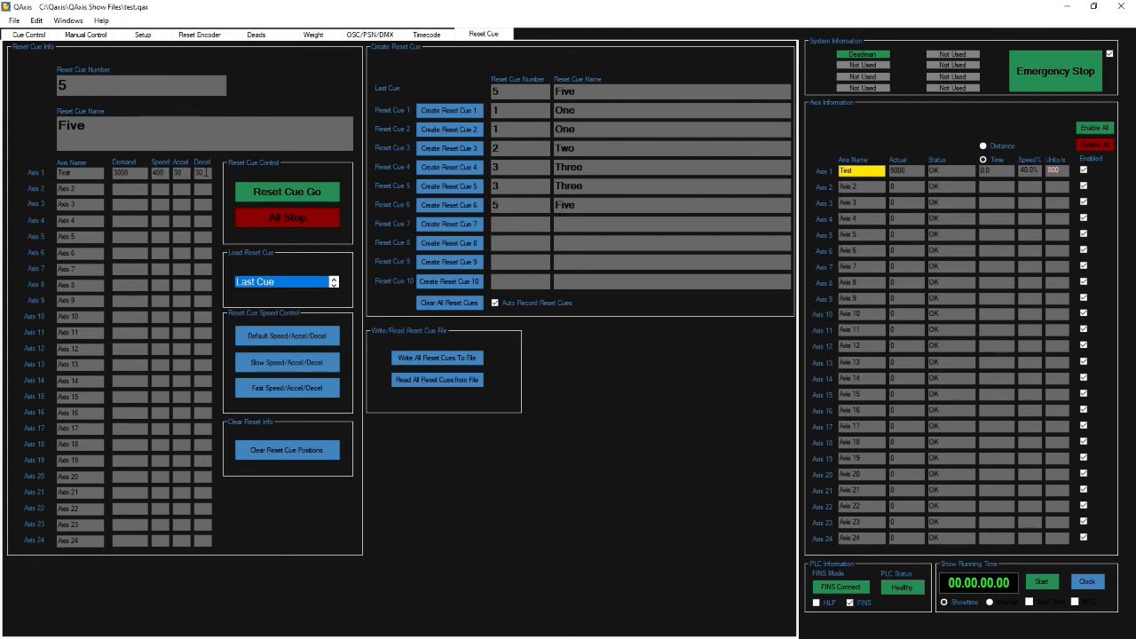
left_click(294, 196)
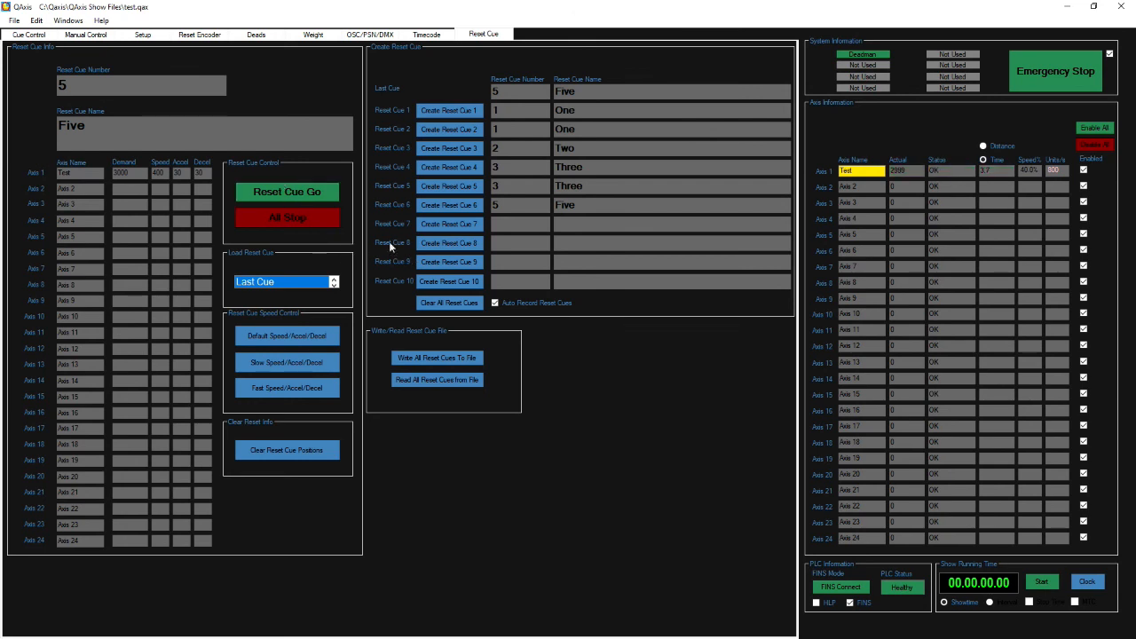
- Load Reset Cue 3 and try the slow speed/accel/decel preset before applying the fast one
left_click(334, 286)
left_click(335, 286)
left_click(335, 285)
left_click(289, 284)
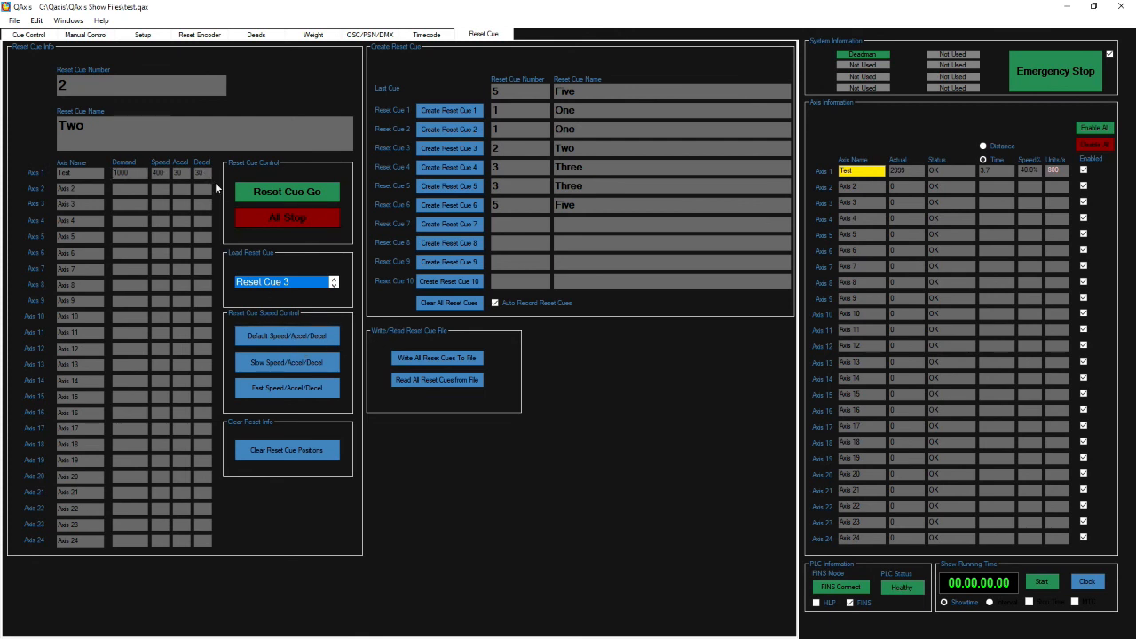
left_click(302, 365)
left_click(297, 387)
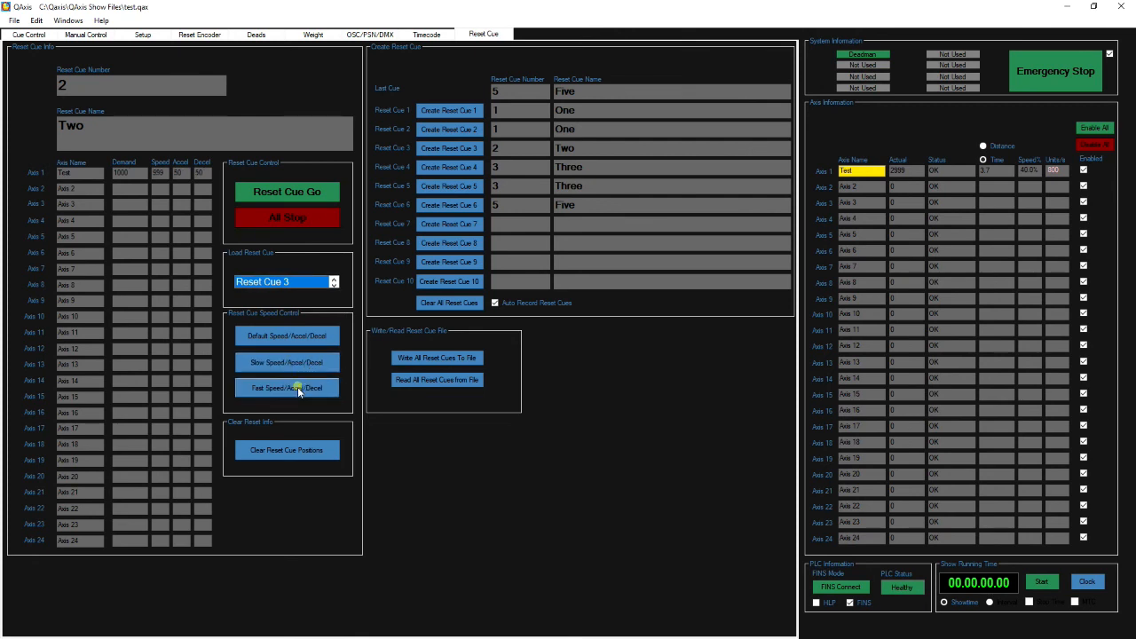
- Run the loaded reset cue and stop it partway, and clear all stored reset cues
left_click(316, 198)
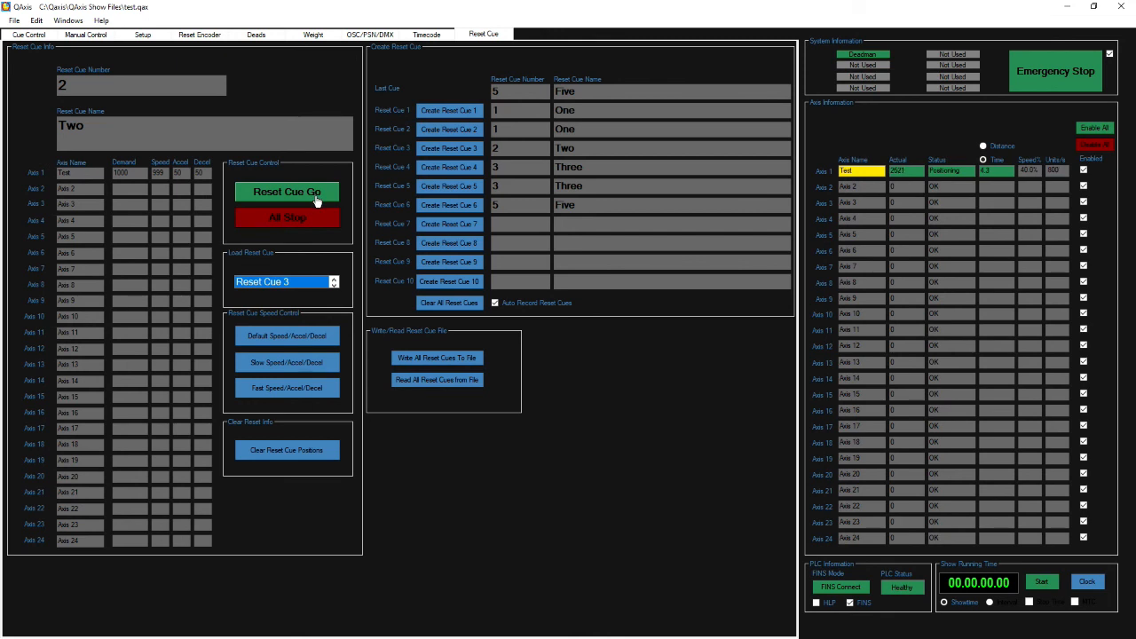
left_click(311, 217)
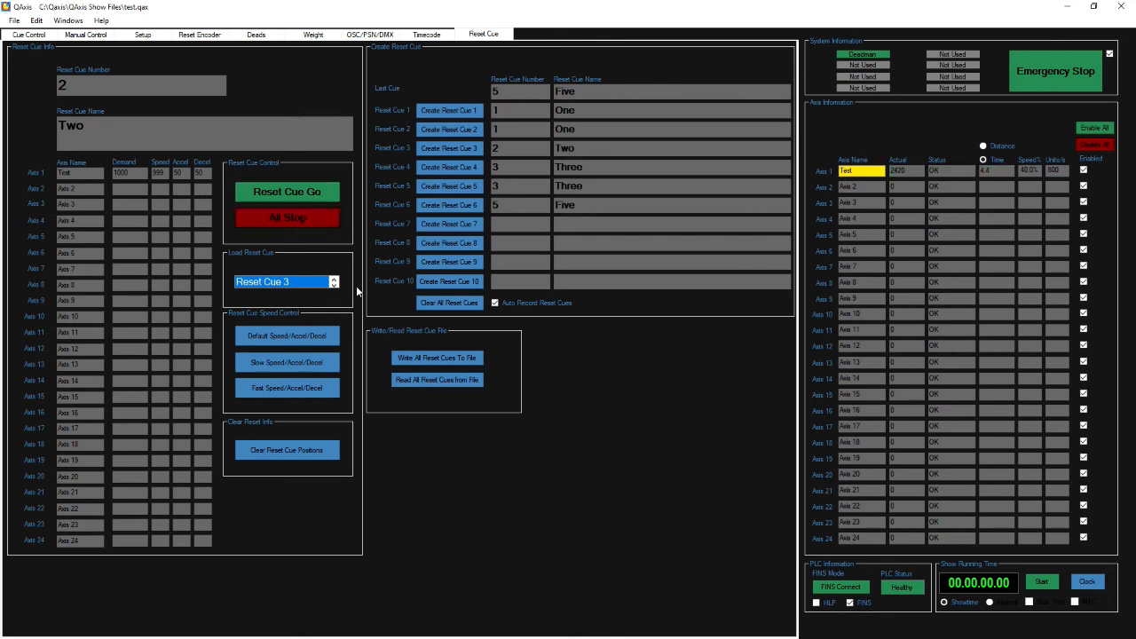
left_click(462, 303)
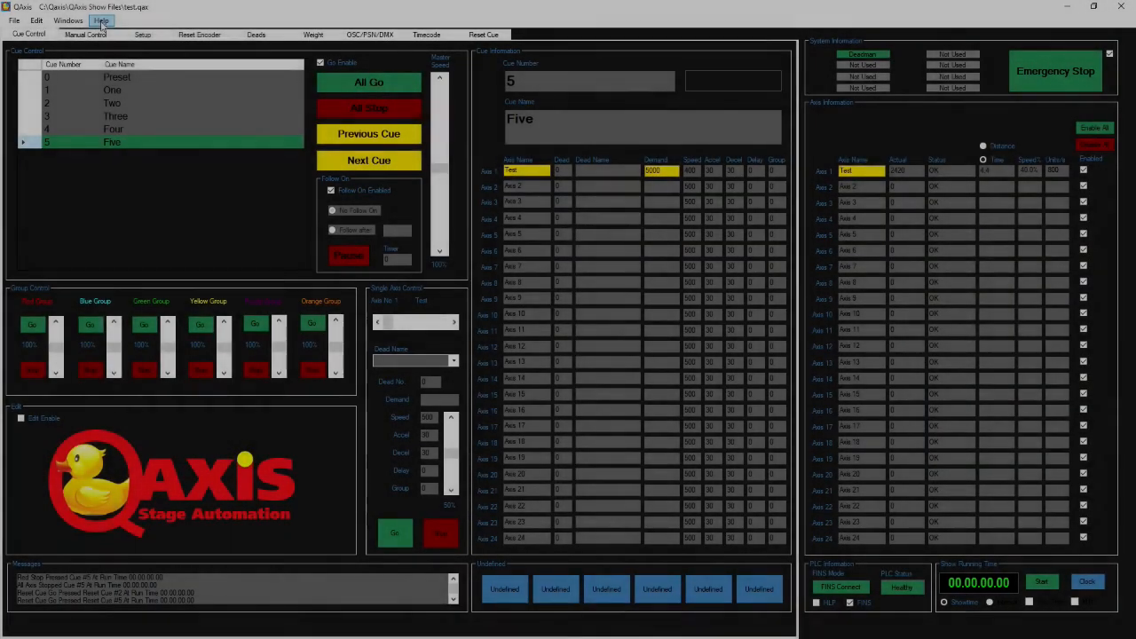
- Open the QAxis Instruction Manual, skim its first pages and close it
left_click(102, 21)
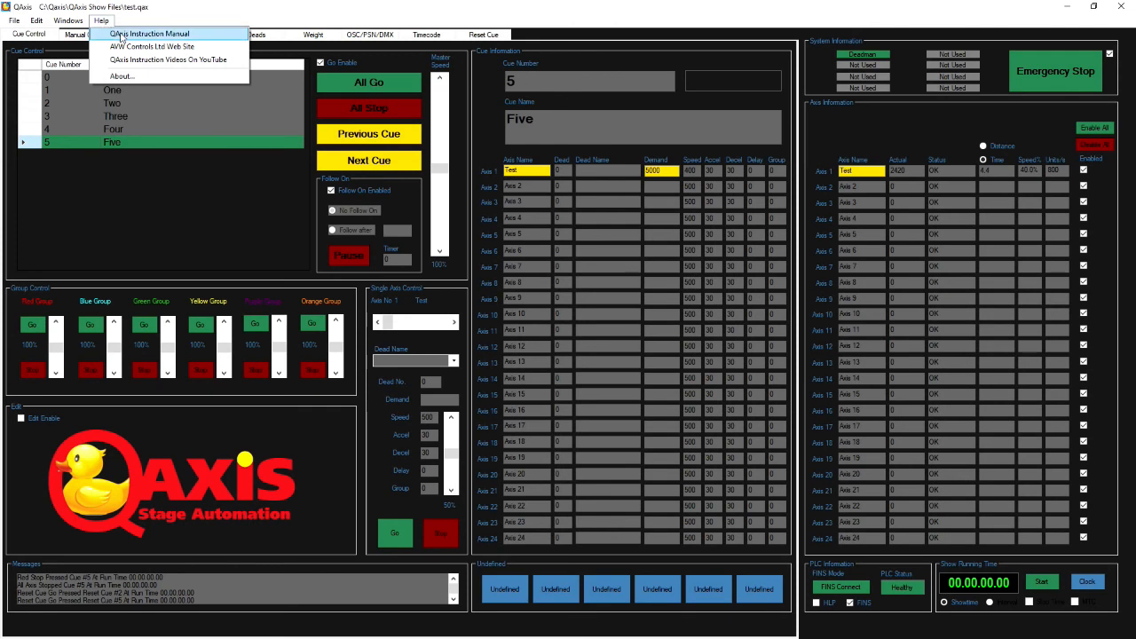
left_click(121, 35)
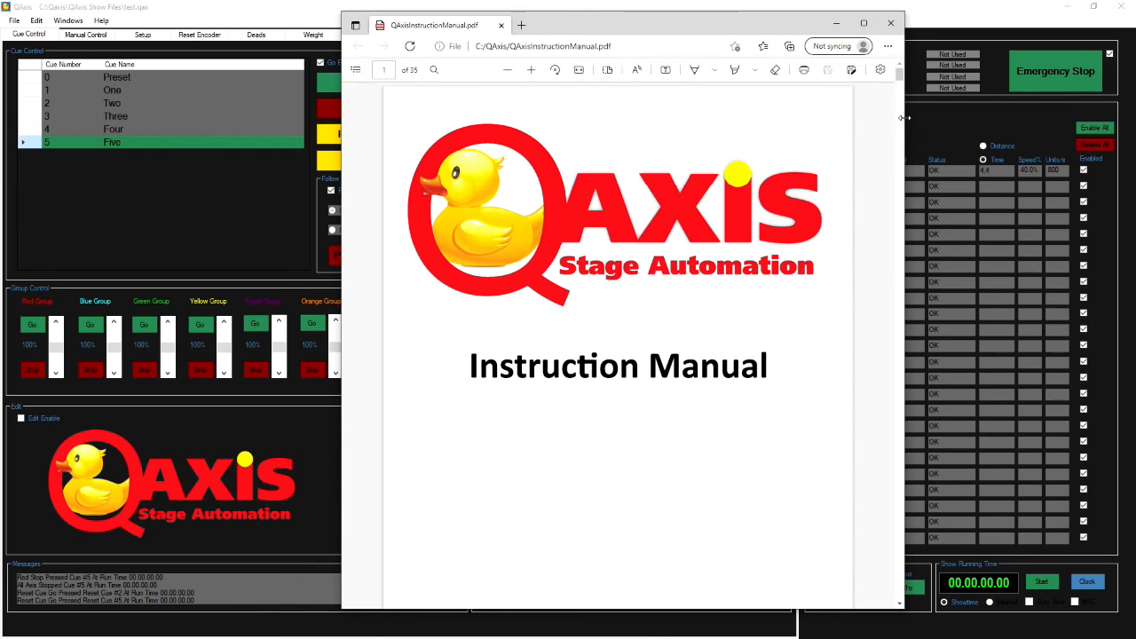
scroll(902, 151, "down", 10)
scroll(902, 156, "down", 15)
scroll(902, 157, "down", 10)
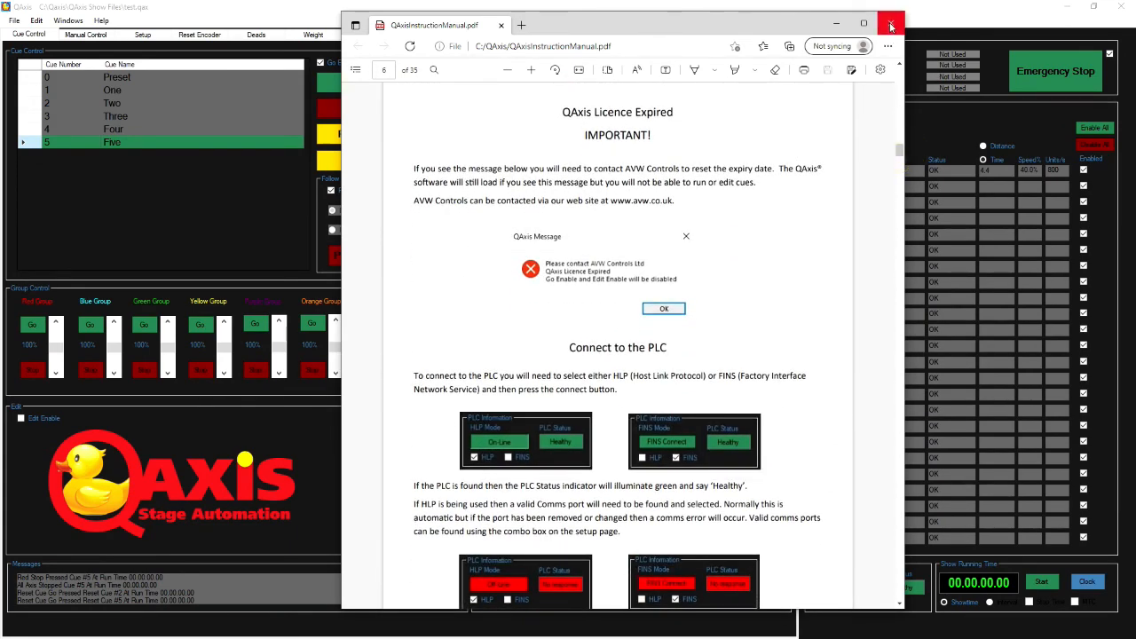
left_click(892, 27)
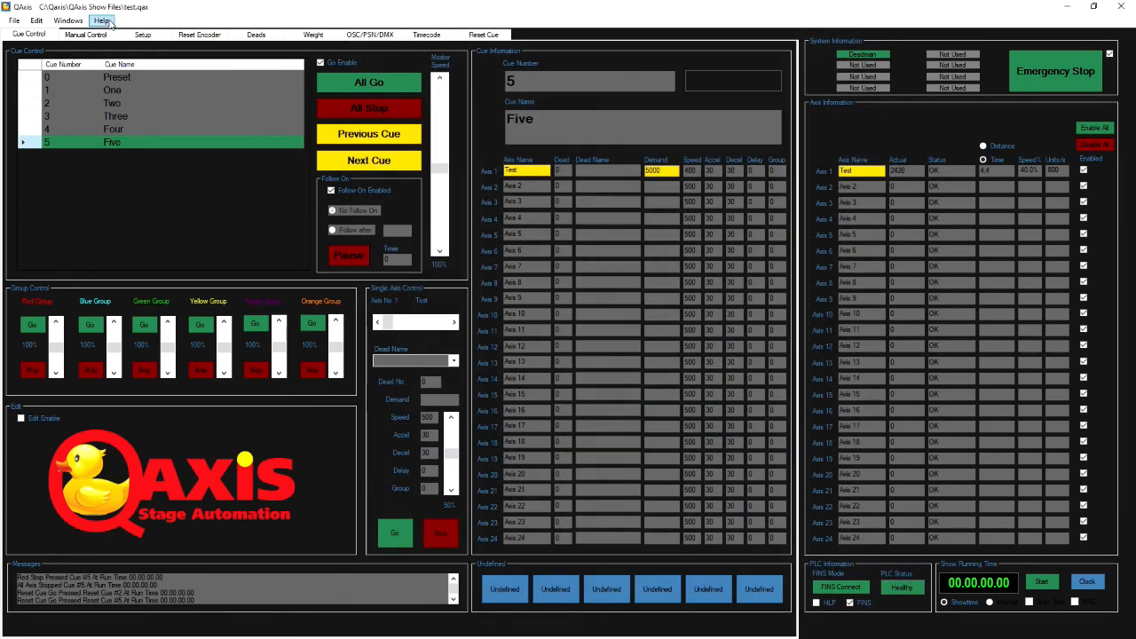
- Open the QAxis instruction videos playlist on YouTube, look it over and close the browser window
left_click(103, 20)
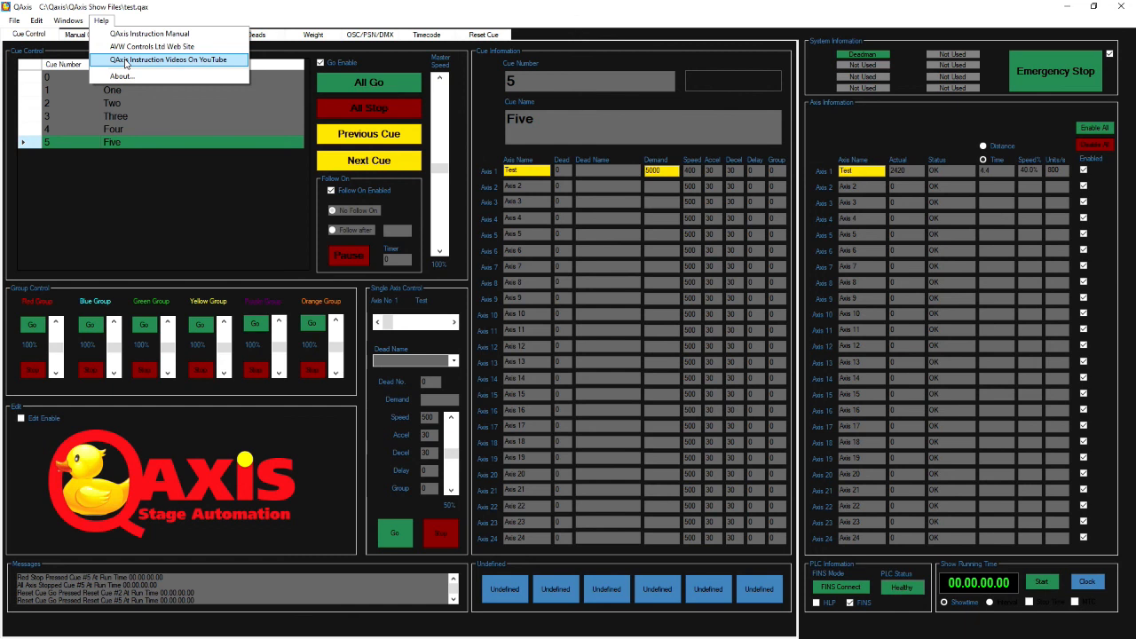
left_click(125, 61)
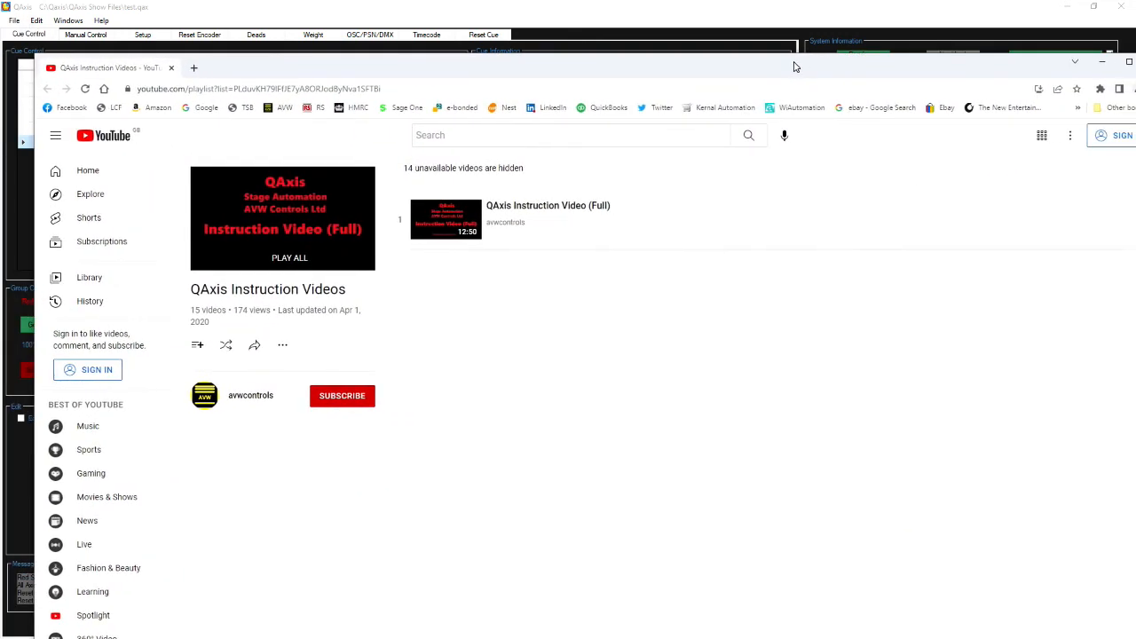
left_click_drag(796, 66, 654, 80)
left_click(1014, 78)
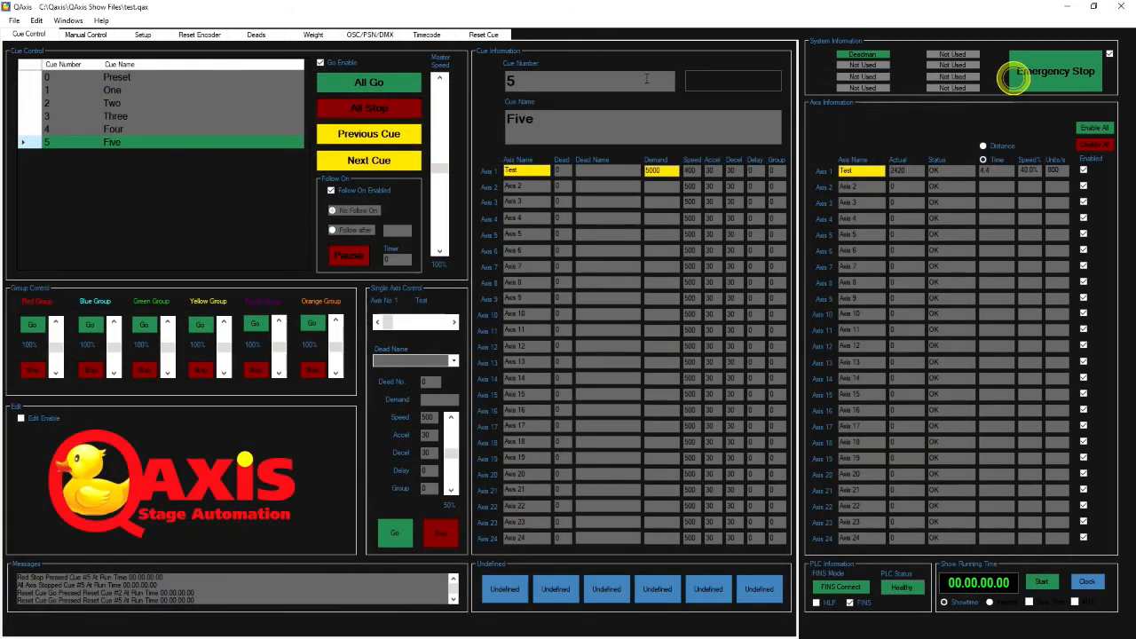
- Open the AVW Controls Ltd website in the browser and visit its QAxis and Contact pages
left_click(99, 21)
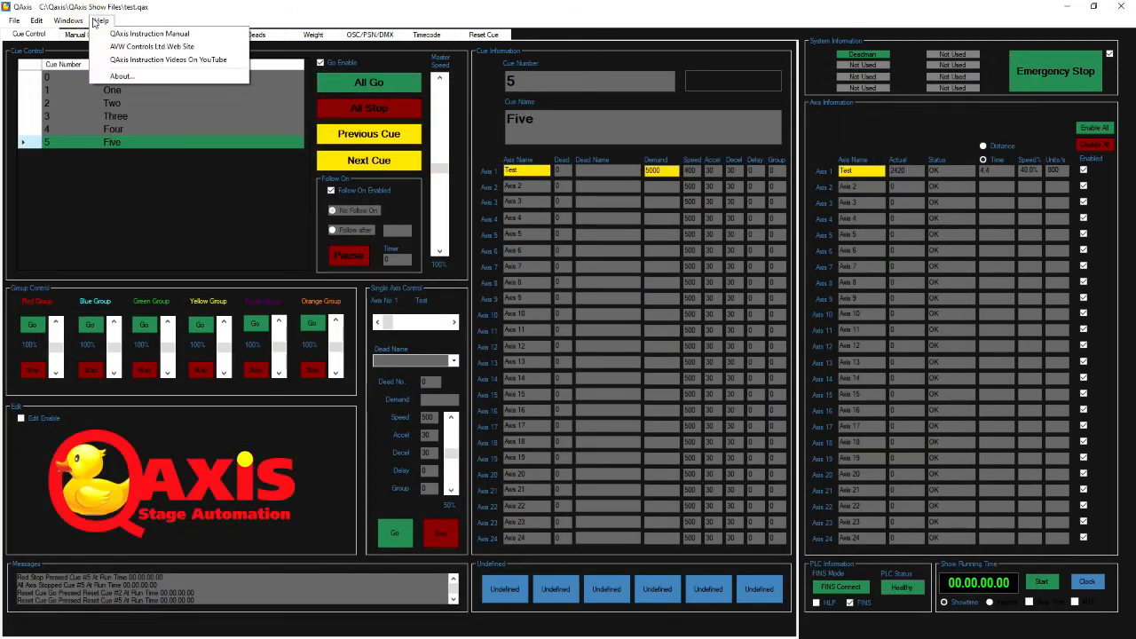
left_click(147, 49)
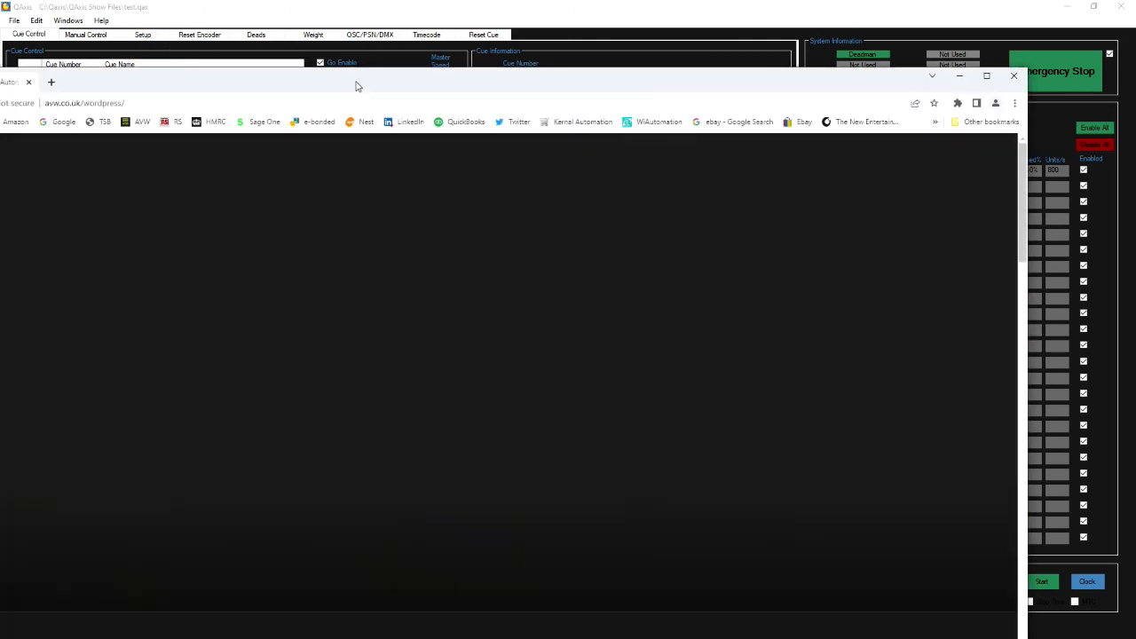
left_click_drag(356, 83, 471, 59)
left_click(472, 607)
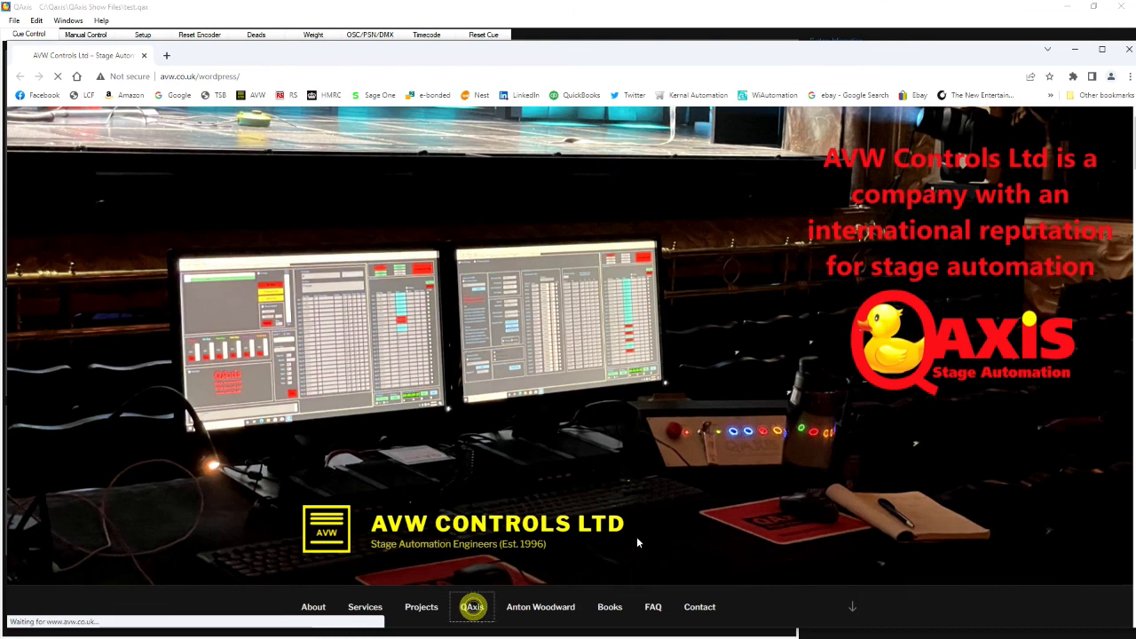
left_click(695, 239)
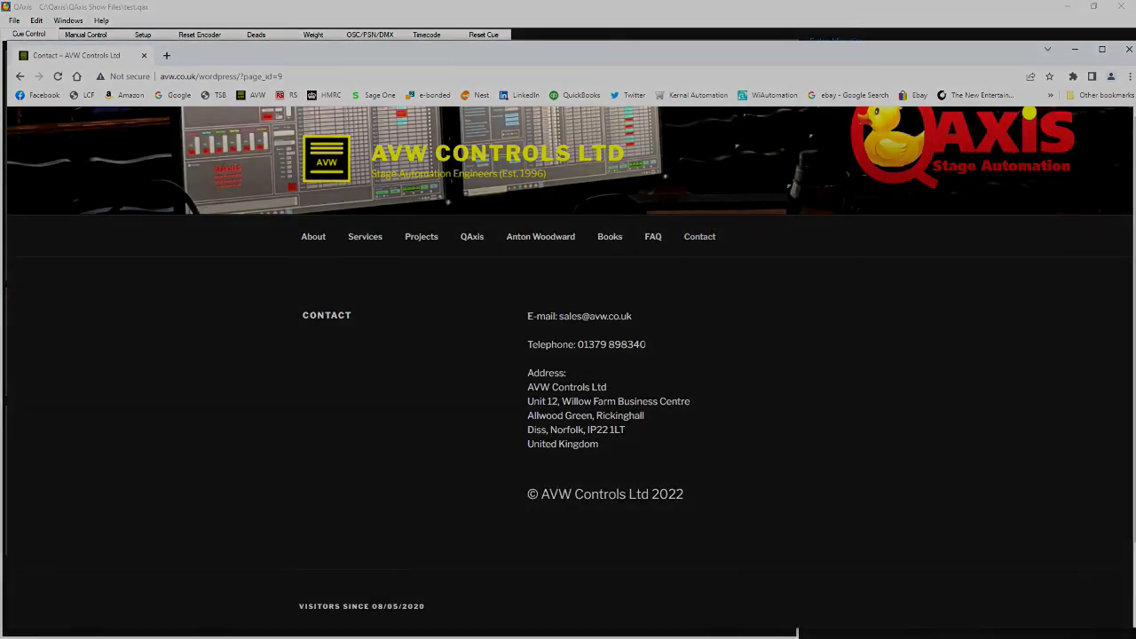